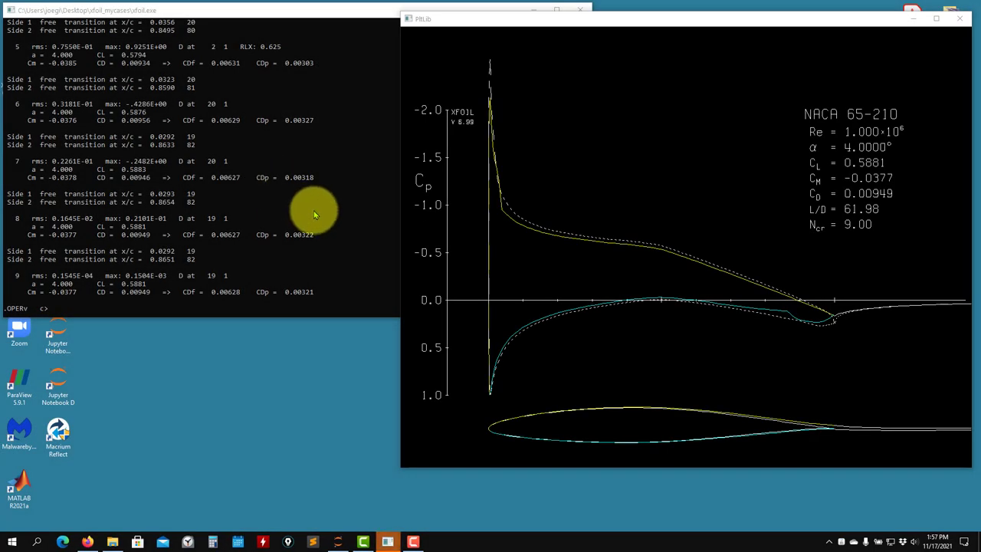
Step: Uncover the console from behind the plot window and initialize the boundary layers with the init command
click(740, 23)
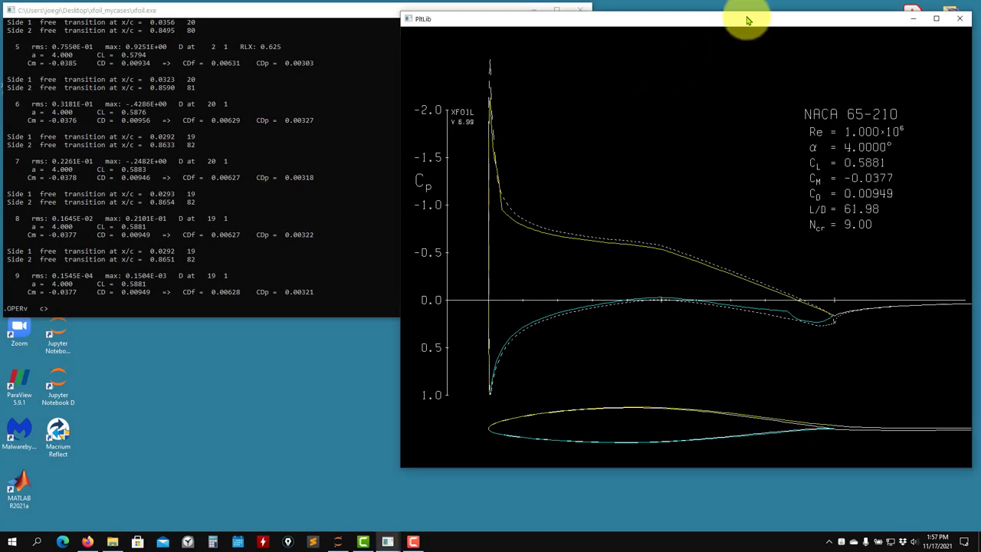
drag(748, 20, 744, 51)
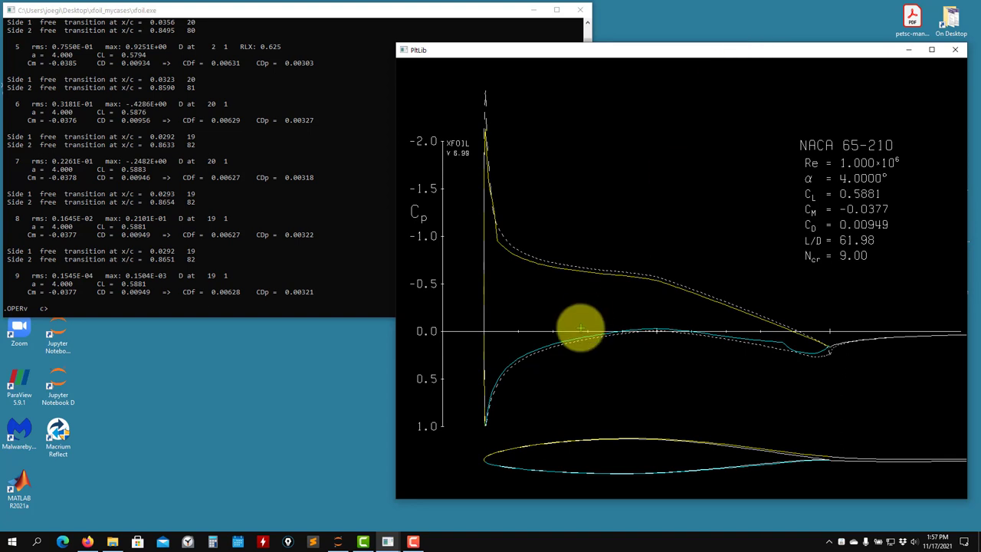
click(427, 30)
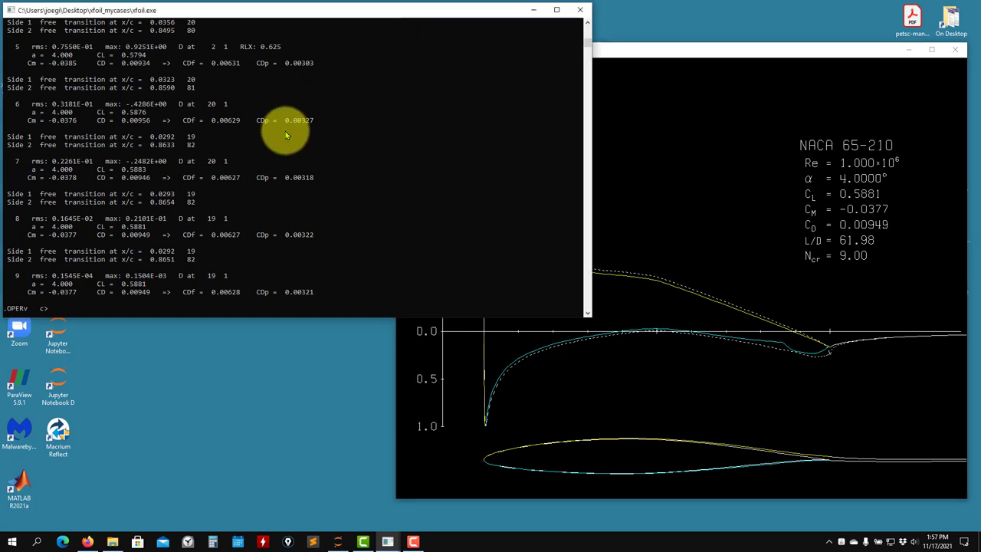
text(init)
key(Return)
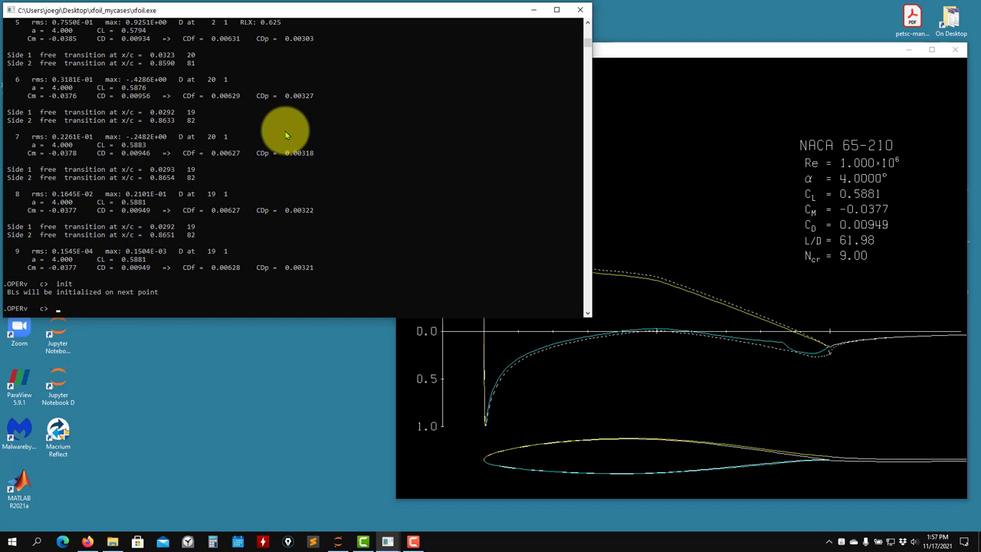
click(722, 114)
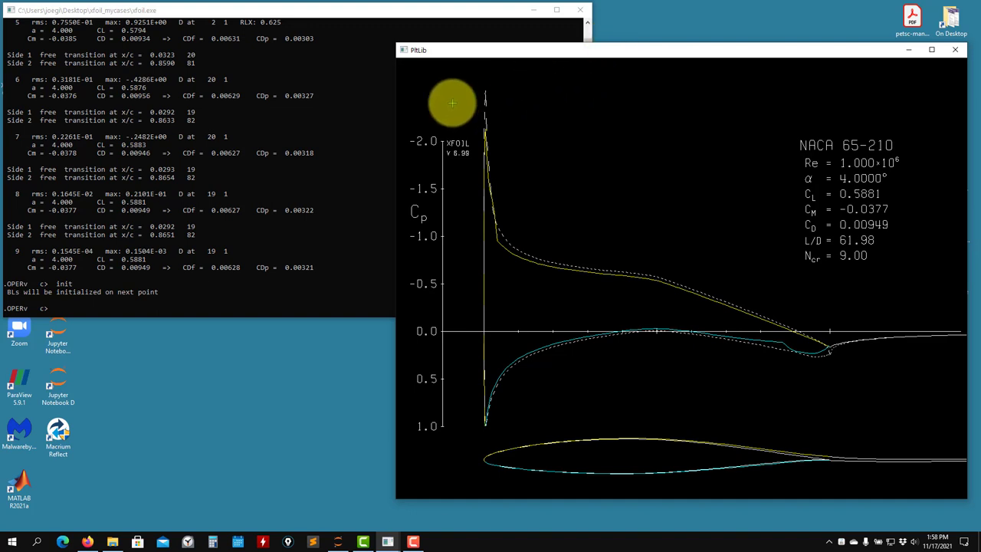
click(289, 138)
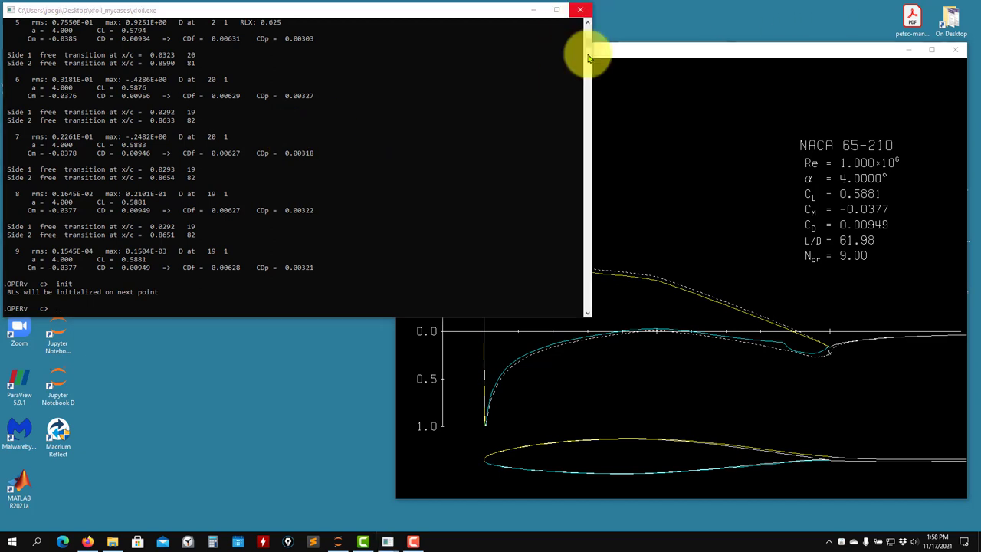
click(699, 322)
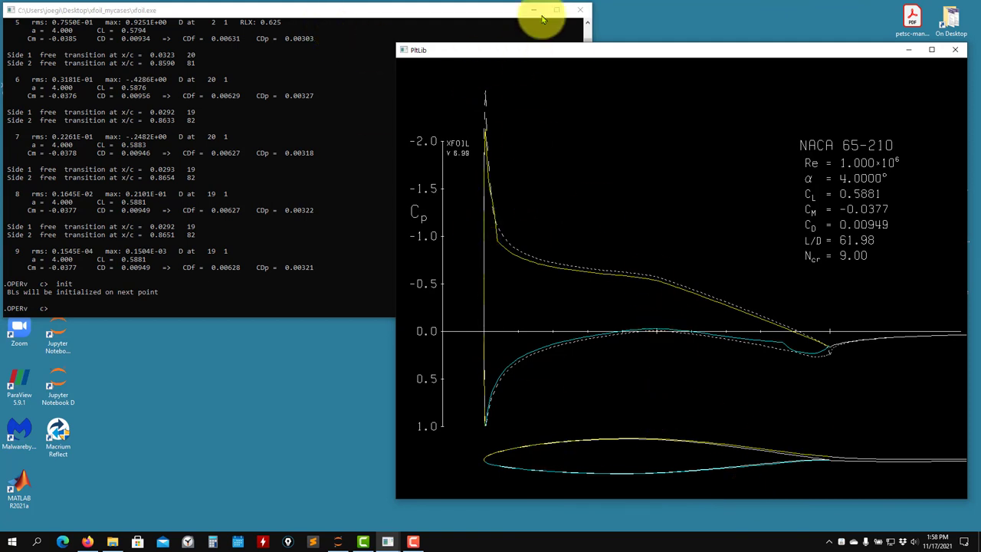
Step: Close the current XFOIL session and start a fresh one by running xfoil.exe from the xfoil_mycases folder
click(576, 9)
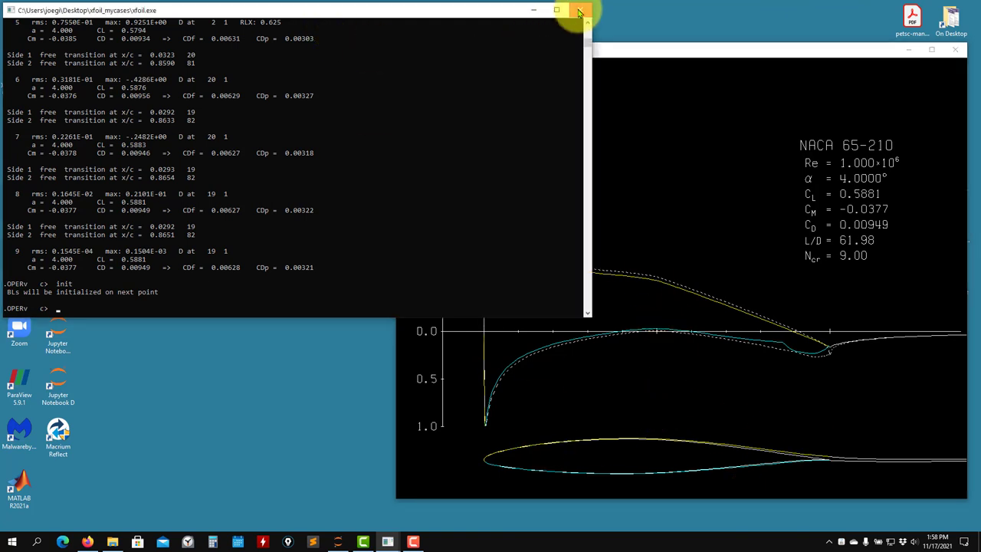
click(580, 11)
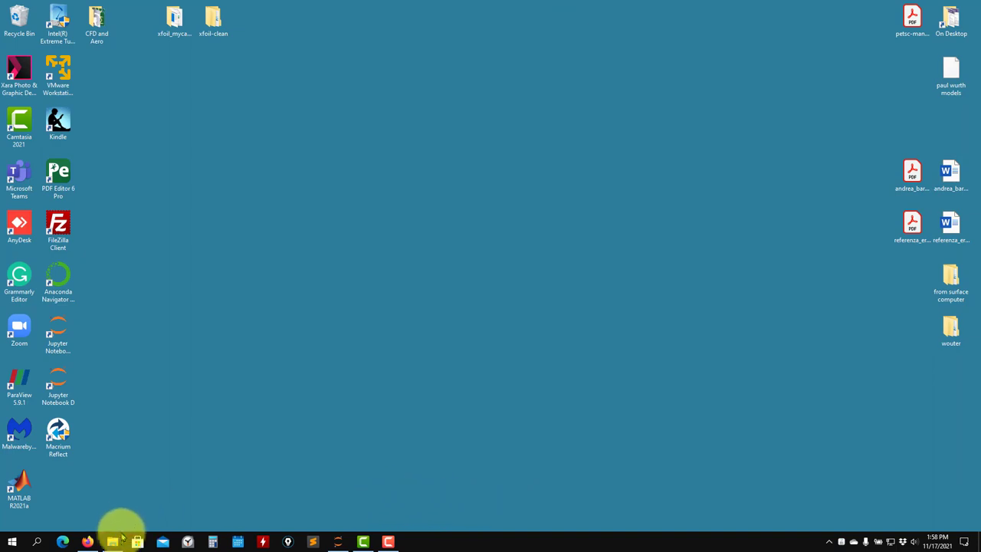
click(115, 540)
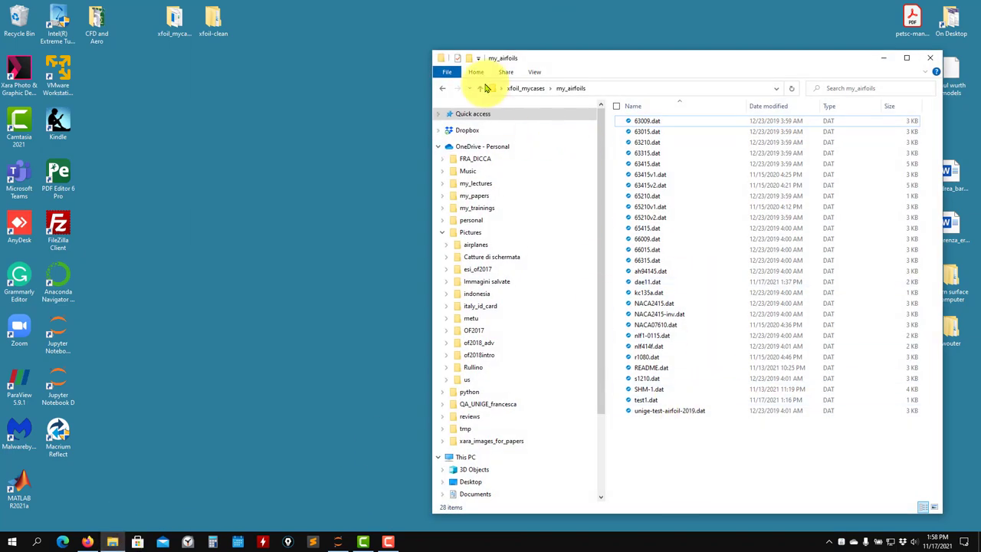
click(482, 88)
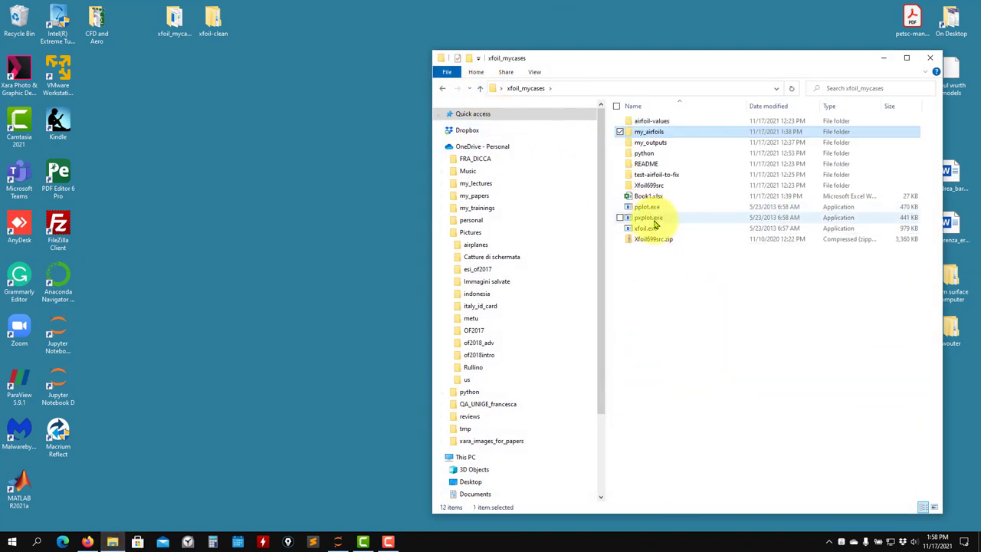
double_click(648, 229)
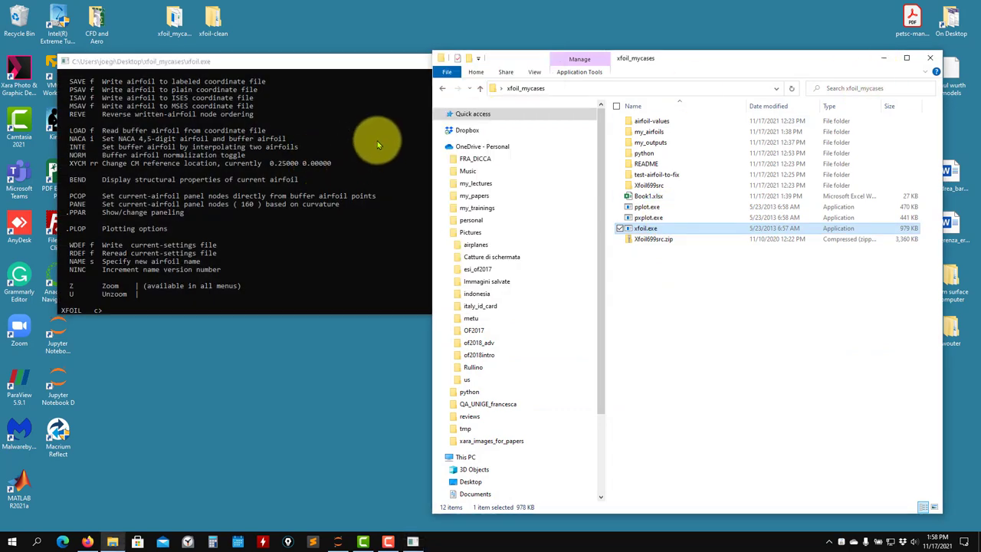
Step: Issue the load command in the new XFOIL session, and reposition and heighten its console window
click(328, 156)
text(loaf)
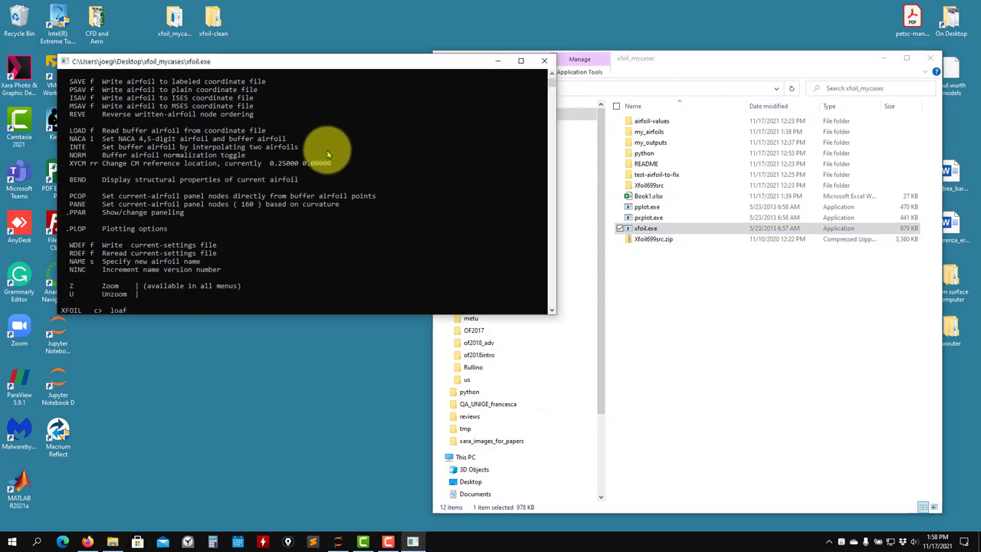
key(BackSpace)
text(d)
key(Return)
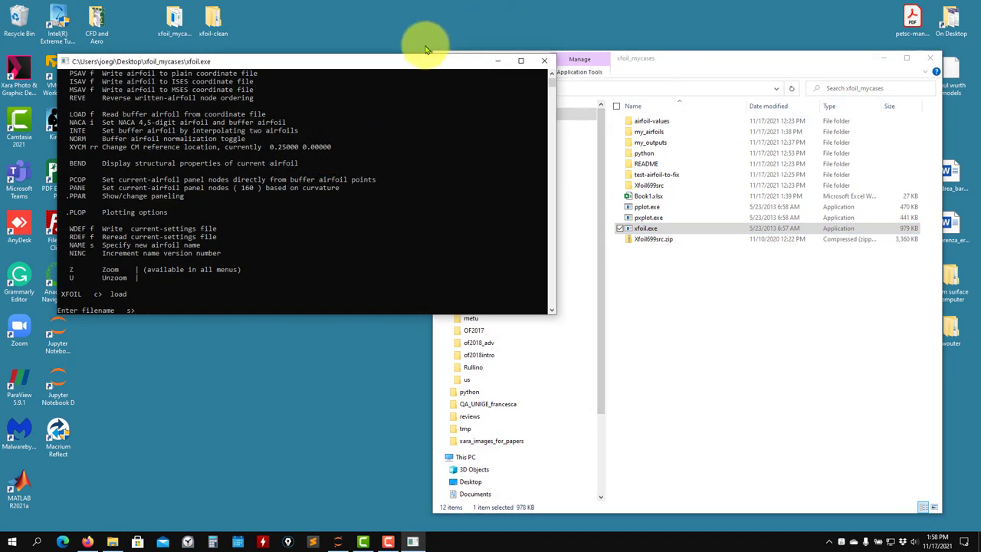
drag(429, 61, 390, 17)
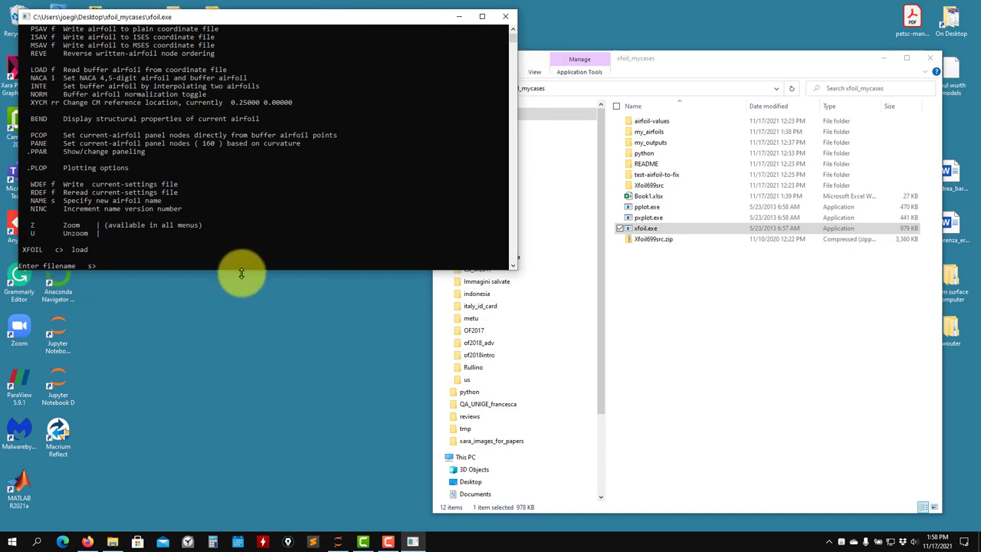
drag(241, 271, 226, 482)
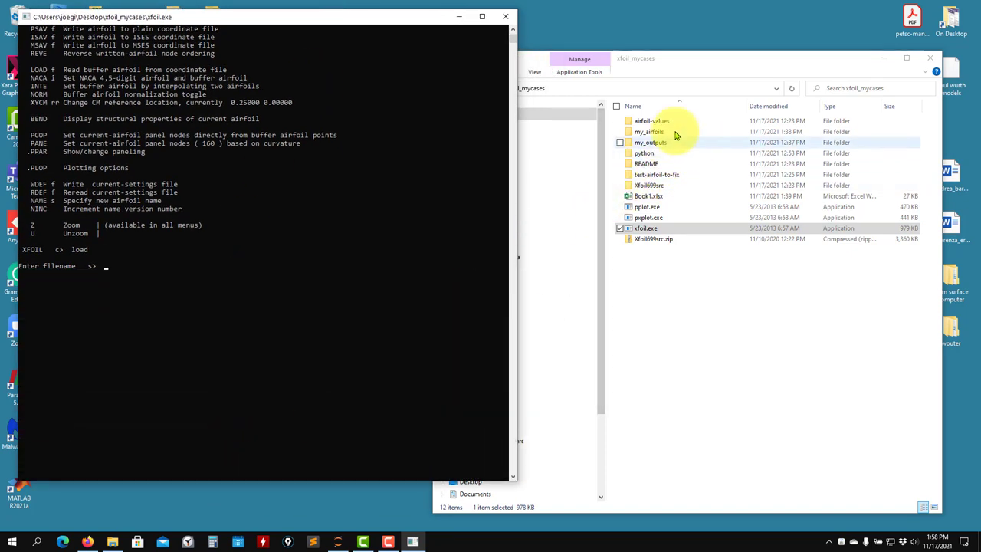
Step: Look through the airfoil files in the my_airfoils folder and the UIUC Airfoil Data Site's coordinate database in Firefox
double_click(648, 131)
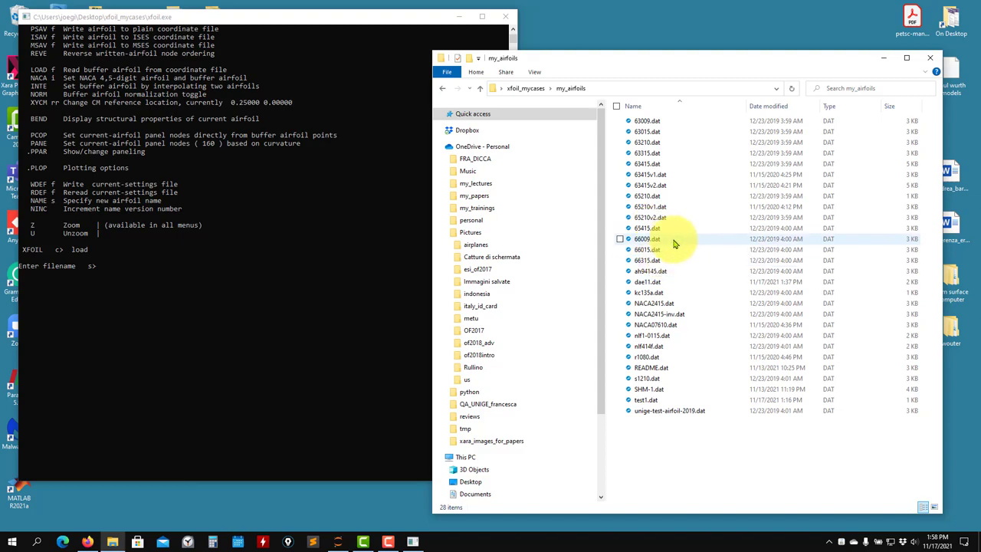
click(87, 542)
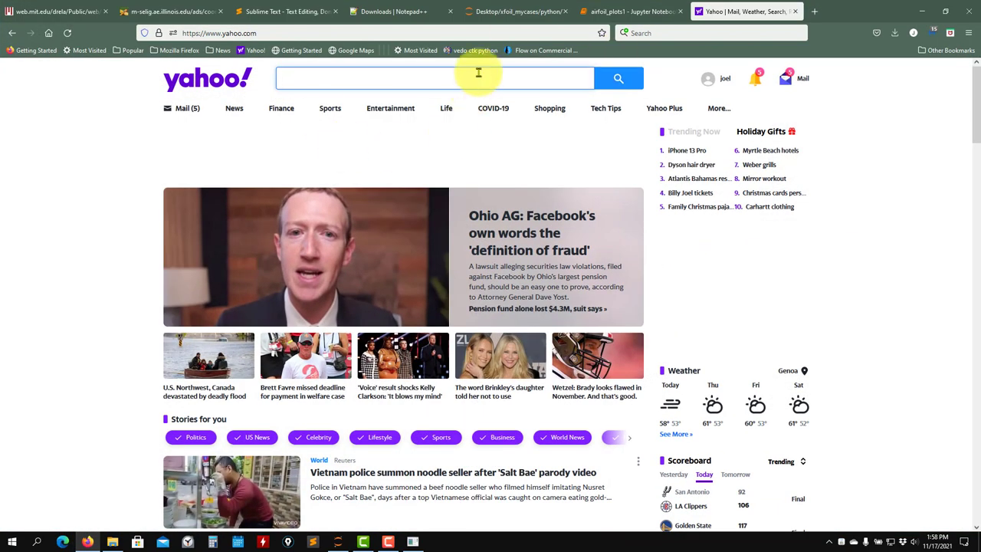
click(402, 11)
click(265, 11)
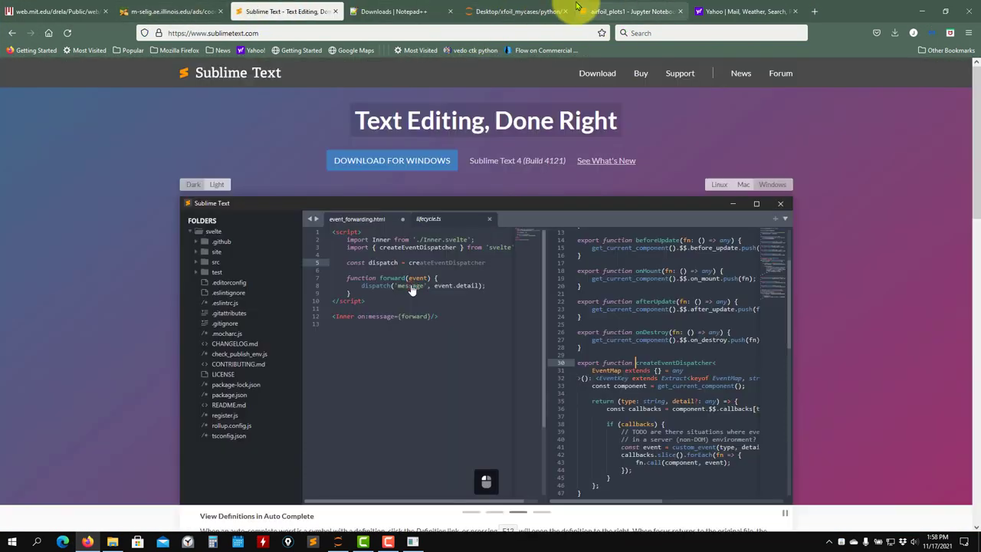
click(483, 10)
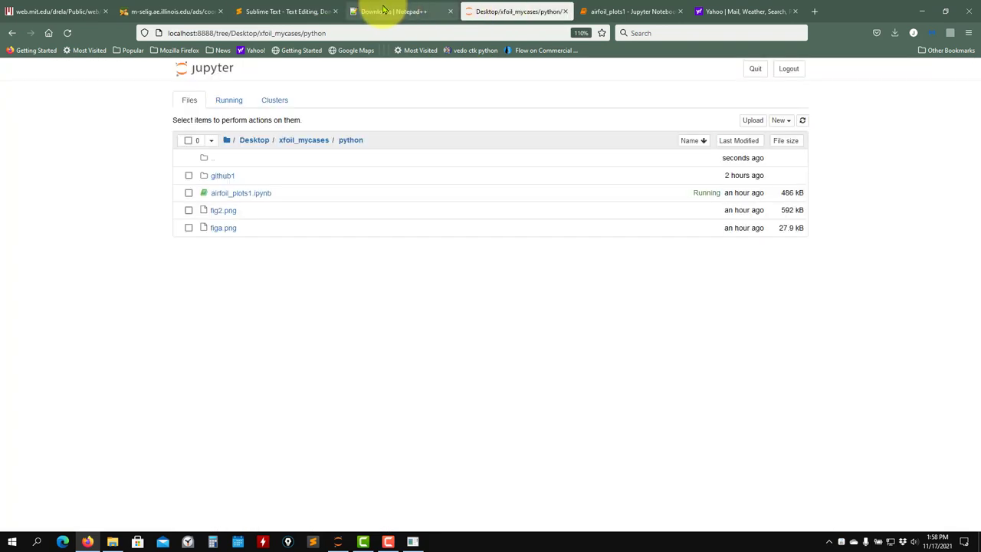
click(123, 11)
click(11, 33)
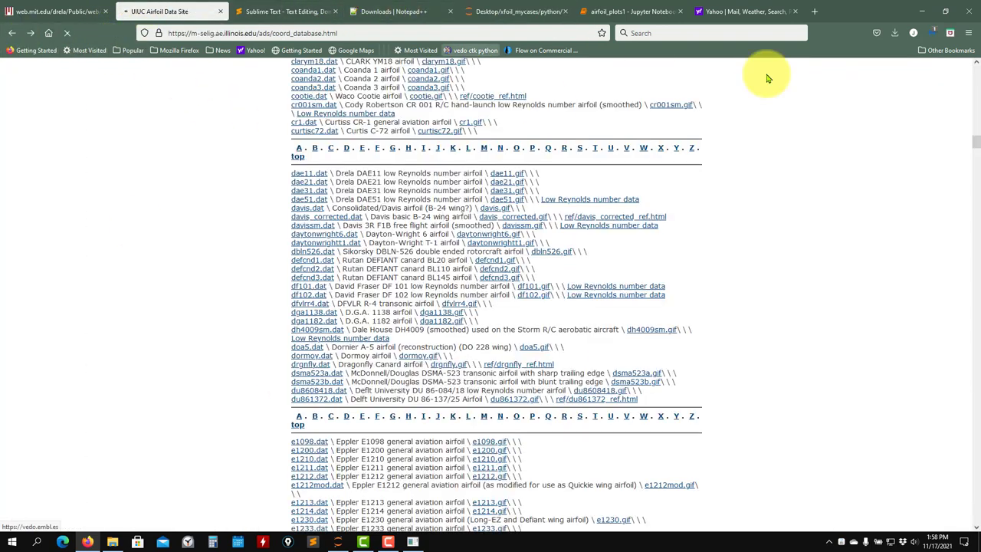
click(922, 11)
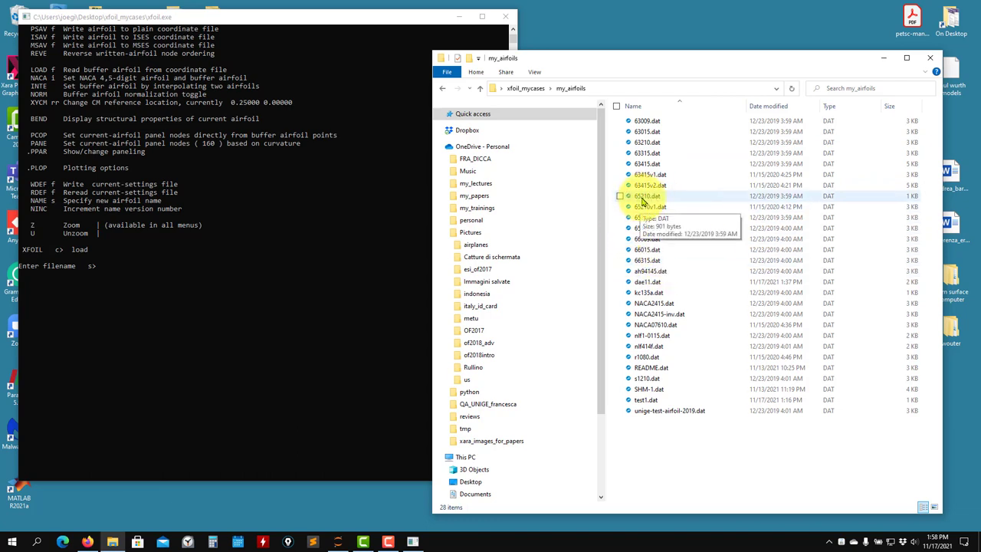
Step: Load the airfoil file my_airfoils/65210.dat and place the plot window beside the console, with the file browser minimized
click(288, 256)
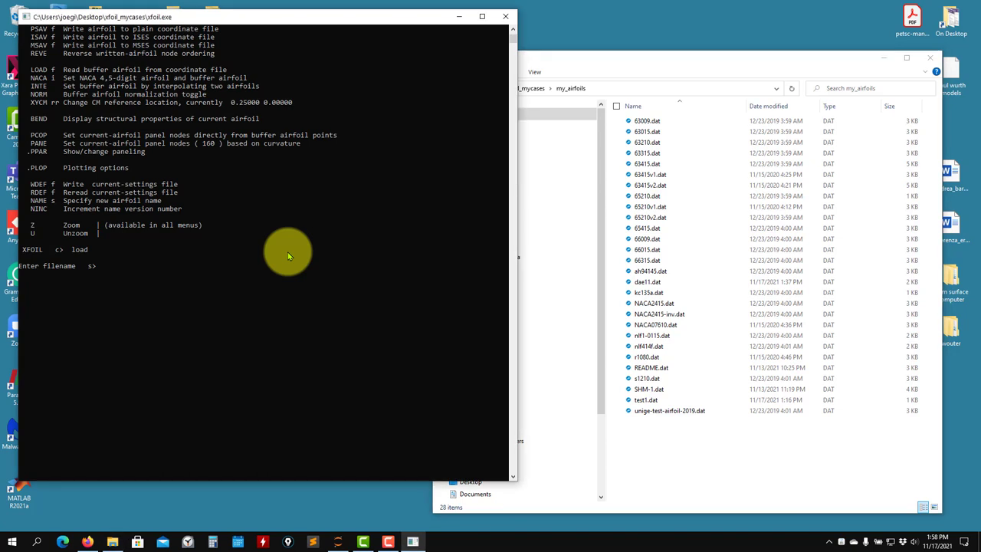
text(my_airfoils/65210.dat)
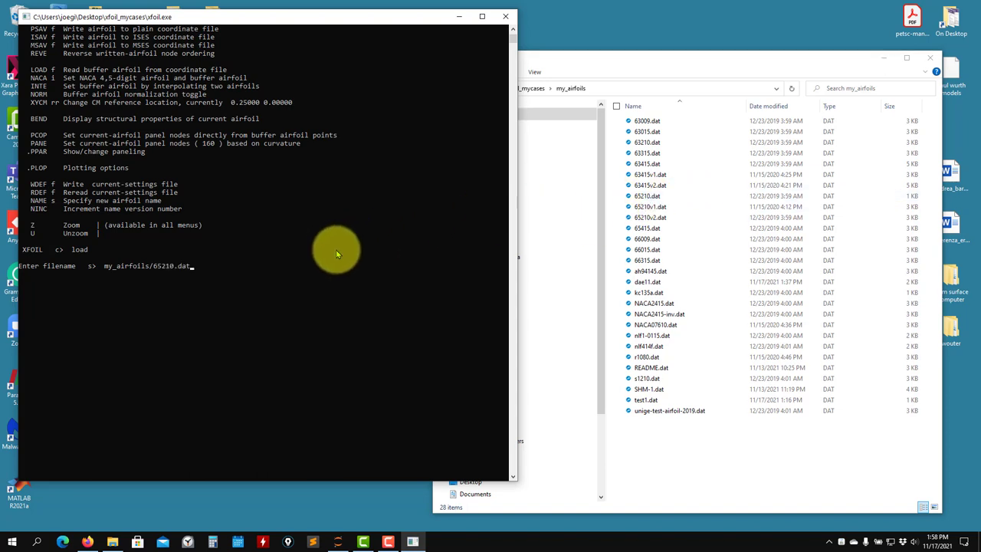
key(Return)
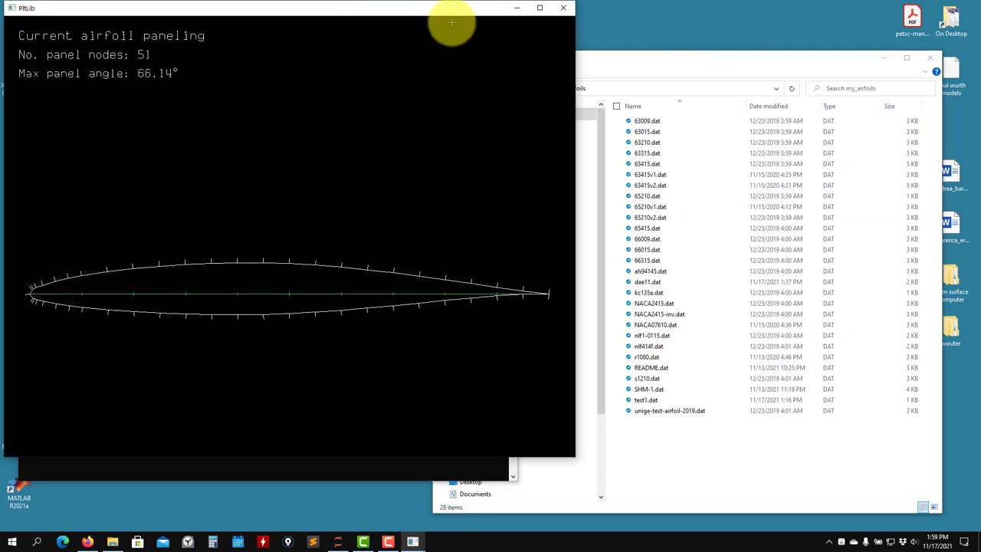
click(884, 67)
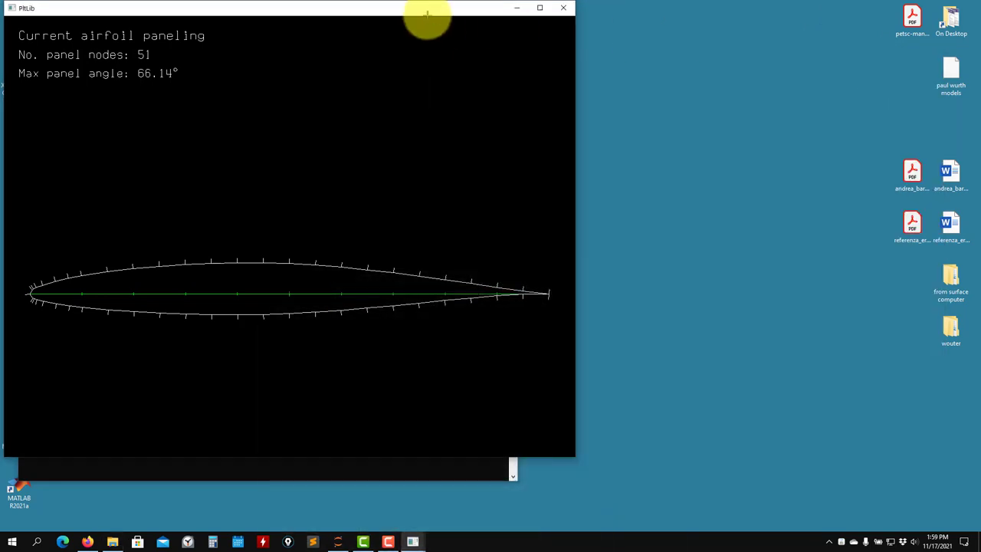
drag(426, 15, 815, 70)
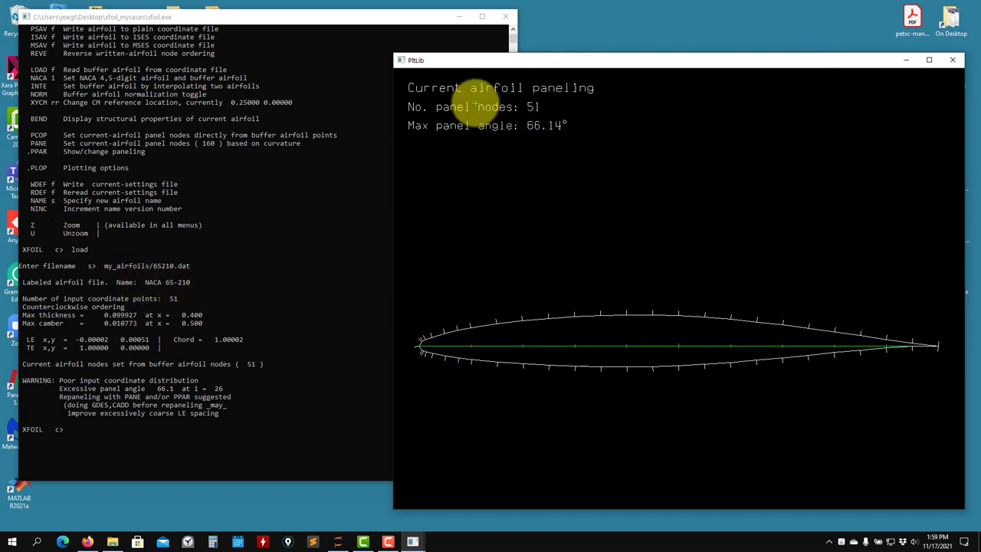
Step: Repanel the loaded airfoil with 200 panel nodes using the ppar command
click(263, 261)
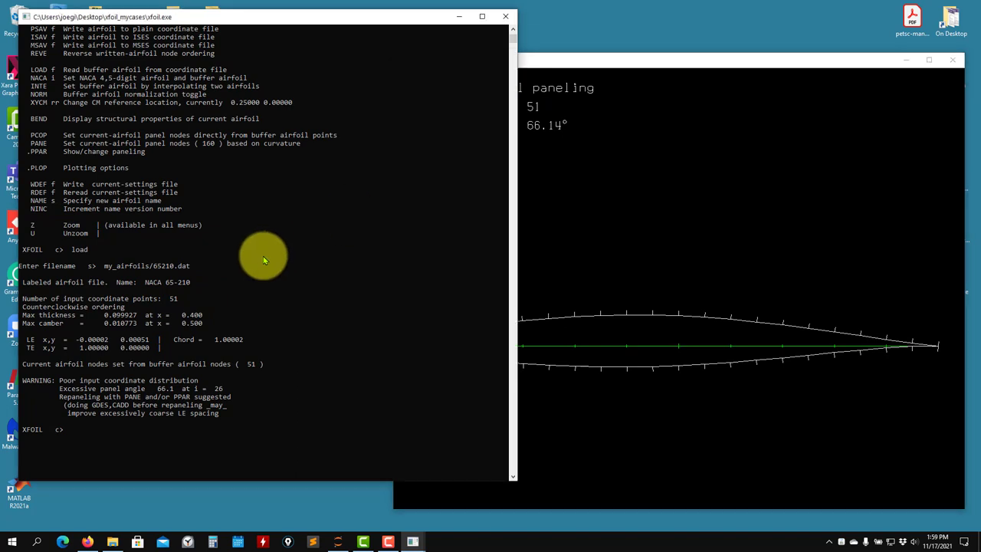
text(ppar)
key(Return)
text(n)
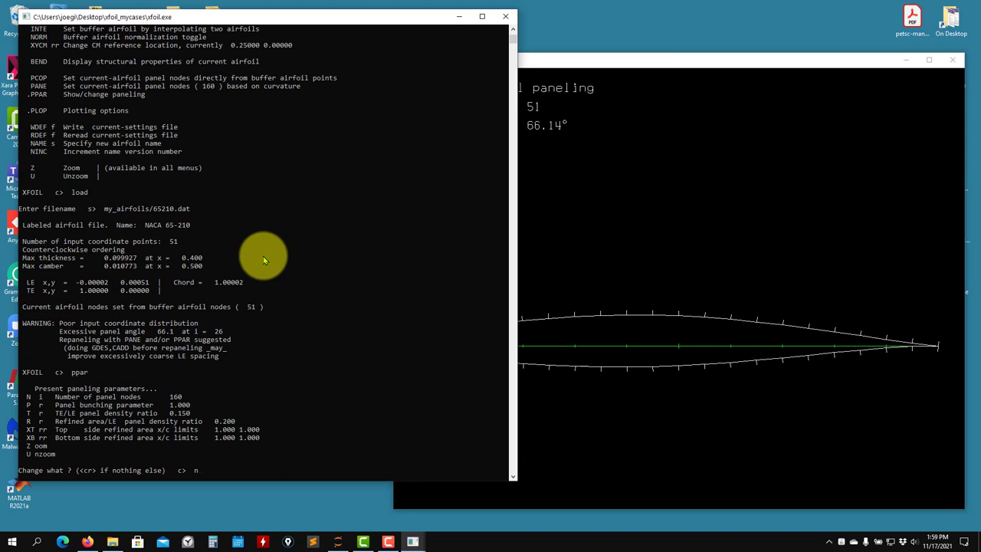
key(Return)
text(1)
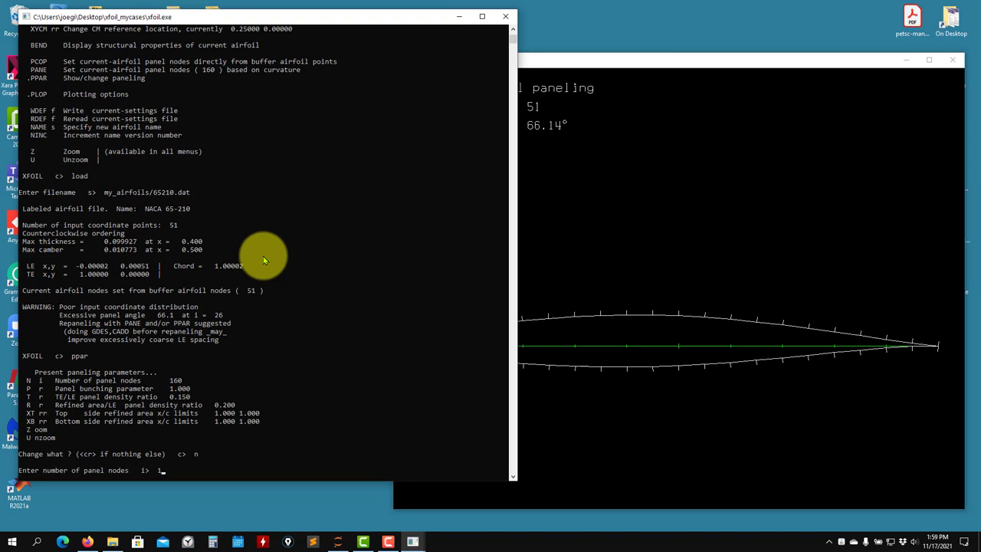
key(BackSpace)
text(200)
key(Return)
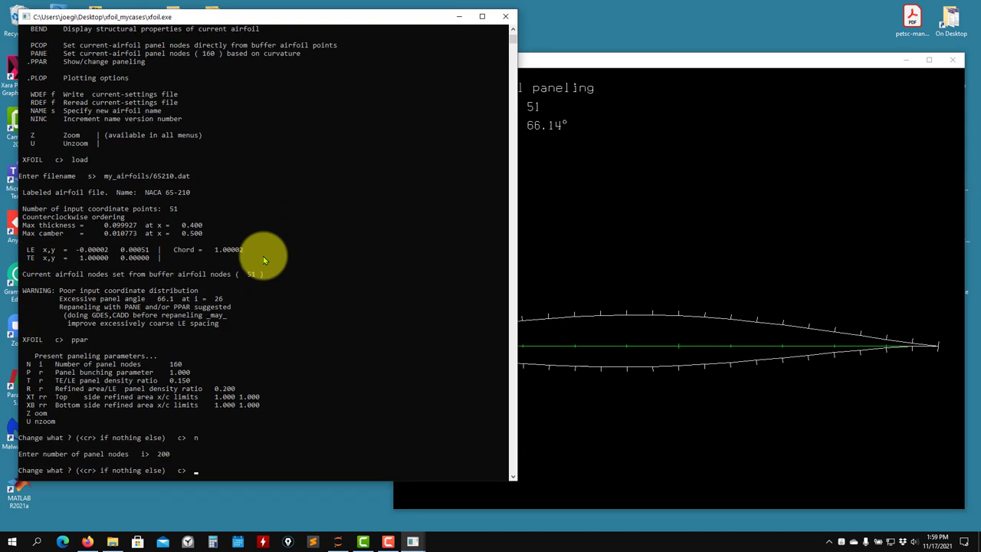
key(Return)
Step: Examine the new paneling on the airfoil plot and return to the main XFOIL prompt
click(602, 348)
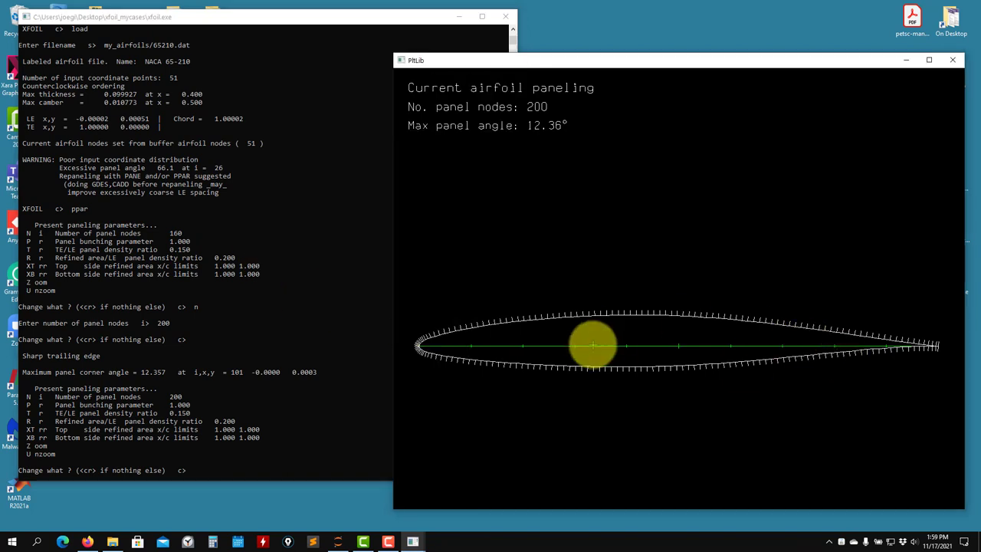
click(277, 373)
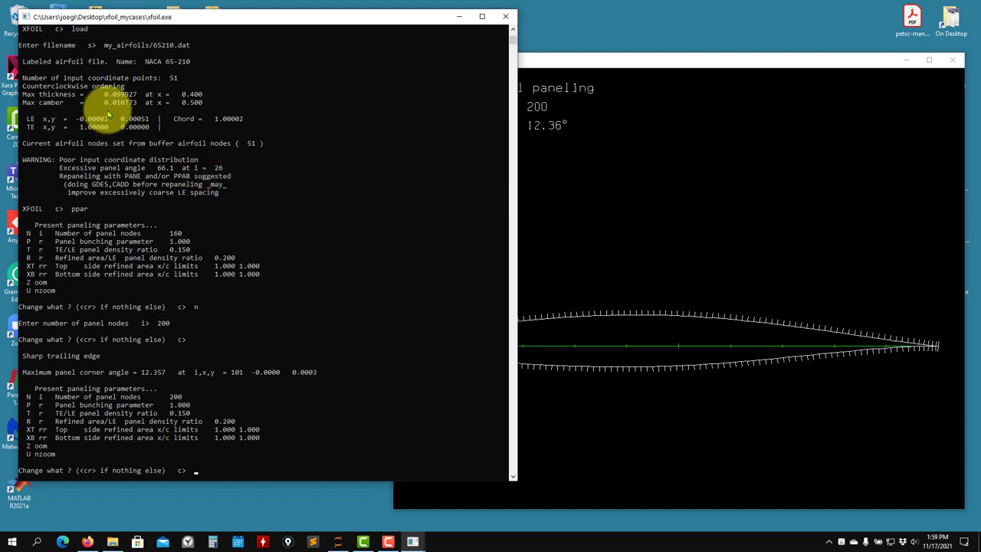
click(617, 296)
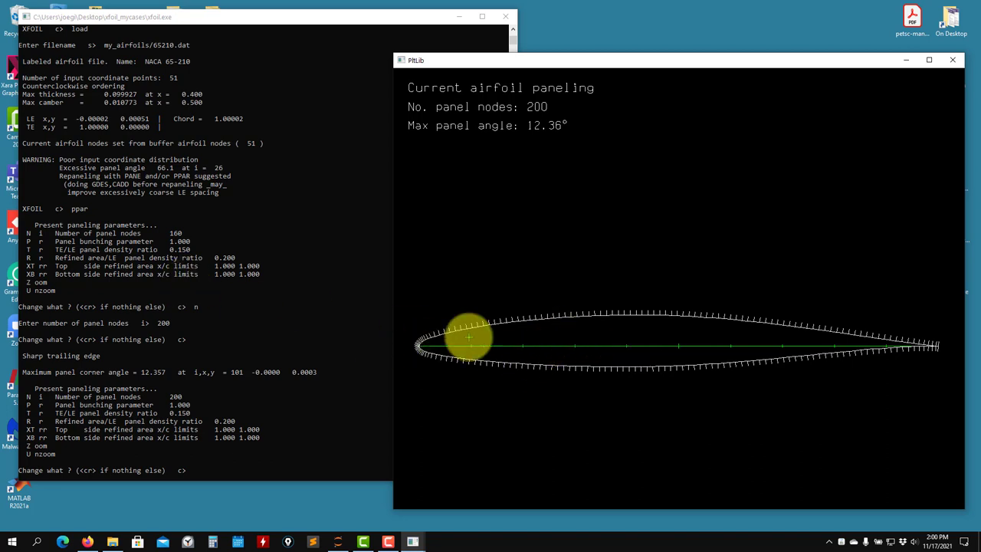
click(256, 344)
key(Return)
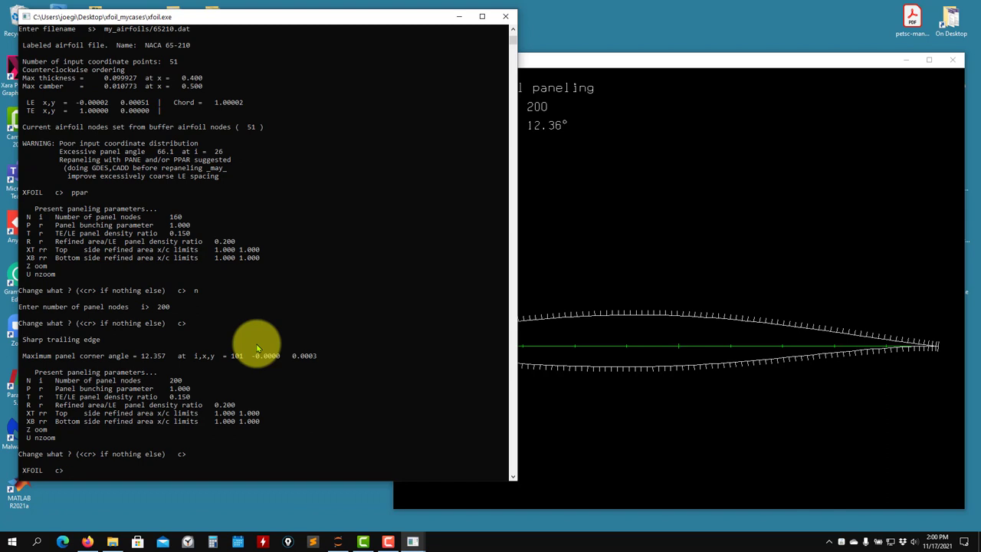
Step: Enter the OPER routine and compute the inviscid solution at an angle of attack of 0 with alfa 0
text(oper)
key(Return)
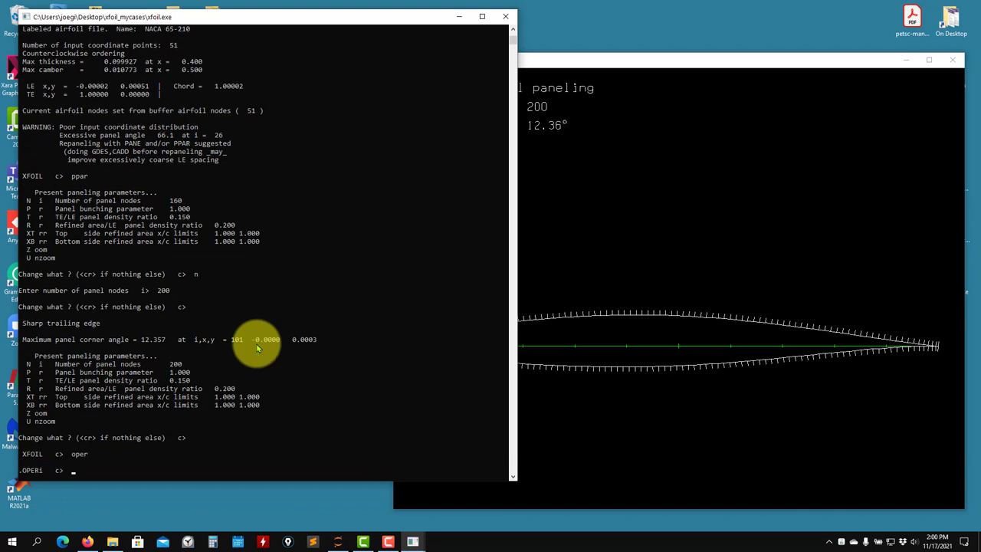
text(alfa 0)
key(Return)
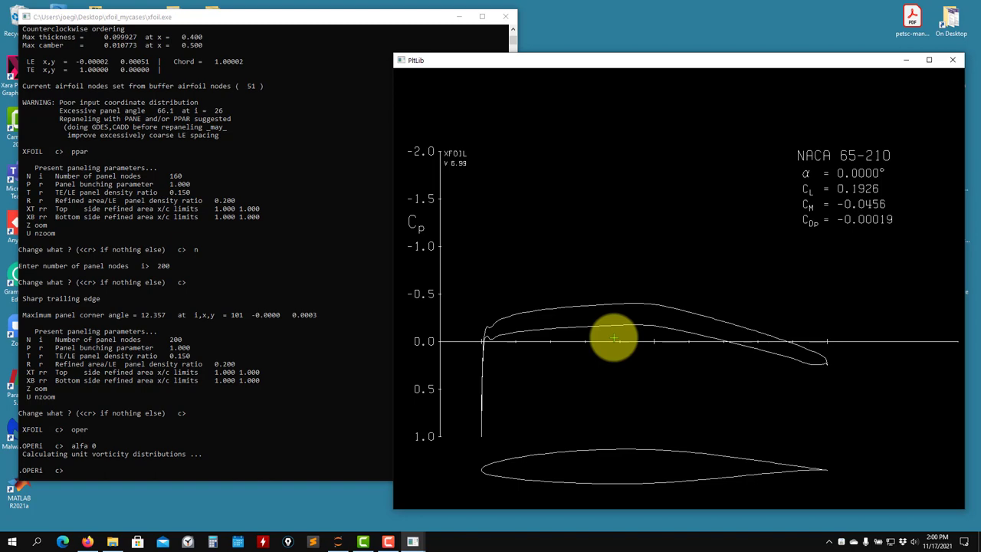
Step: List the OPER commands and write the pressure distribution to my_airfoils/65210.cp using cpwr
click(257, 308)
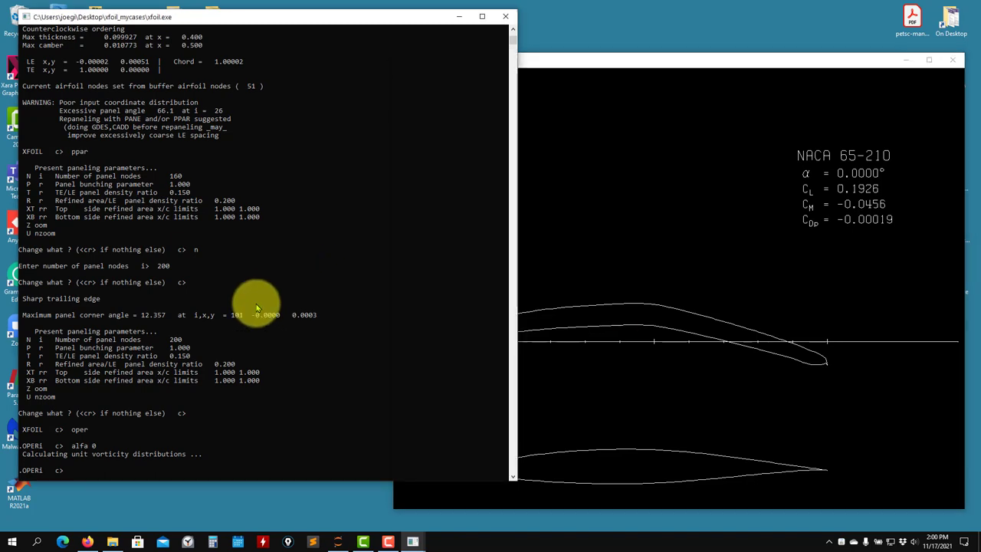
text(?)
key(Return)
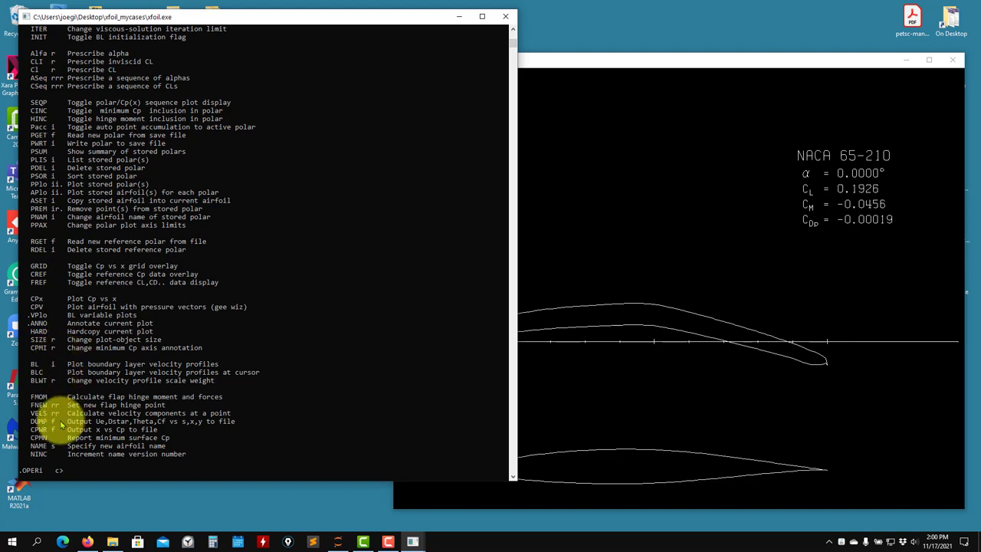
click(745, 421)
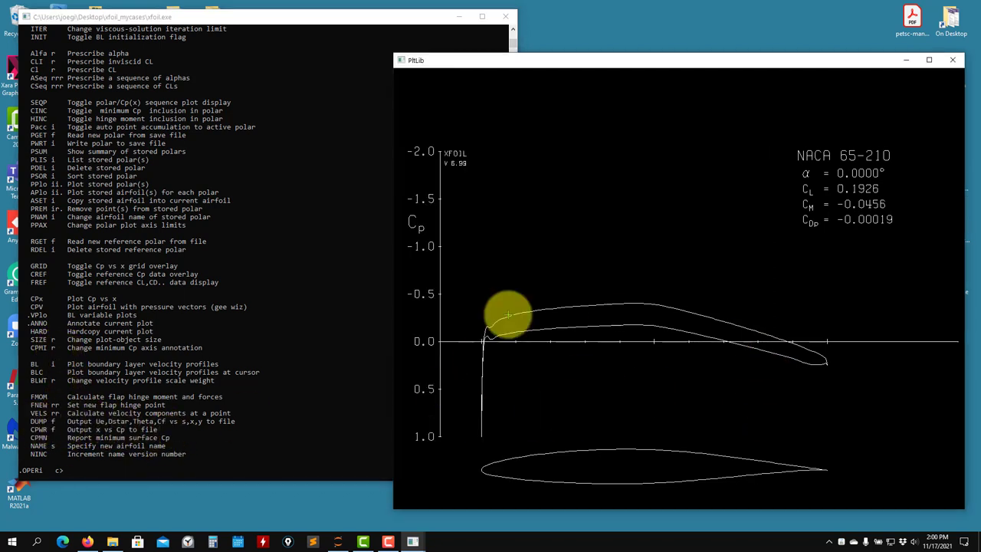
click(216, 376)
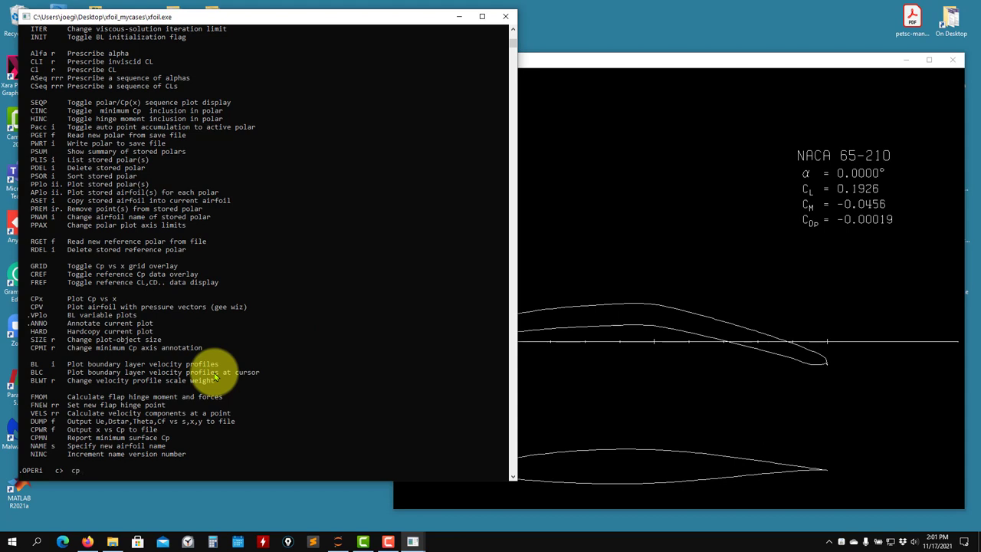
key(Return)
text(my_airfoils/65210.cp)
key(Return)
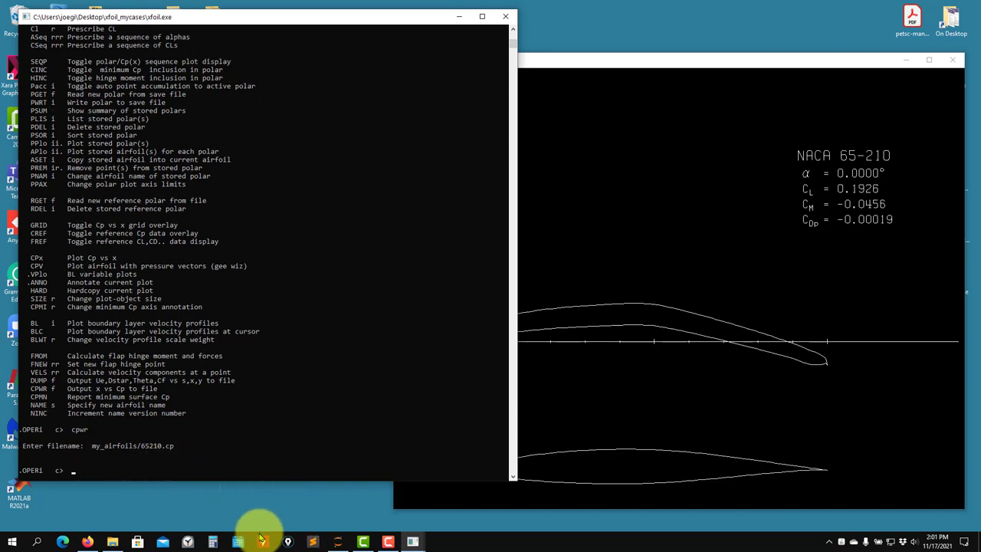
Step: Open the exported 65210.cp file from the my_airfoils folder in Sublime Text
click(112, 542)
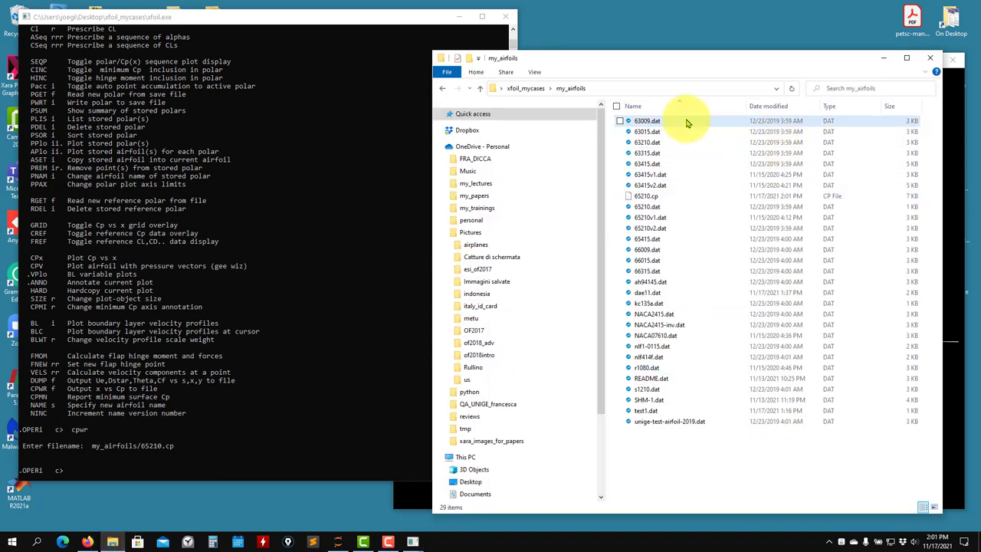
click(649, 197)
right_click(649, 200)
click(548, 227)
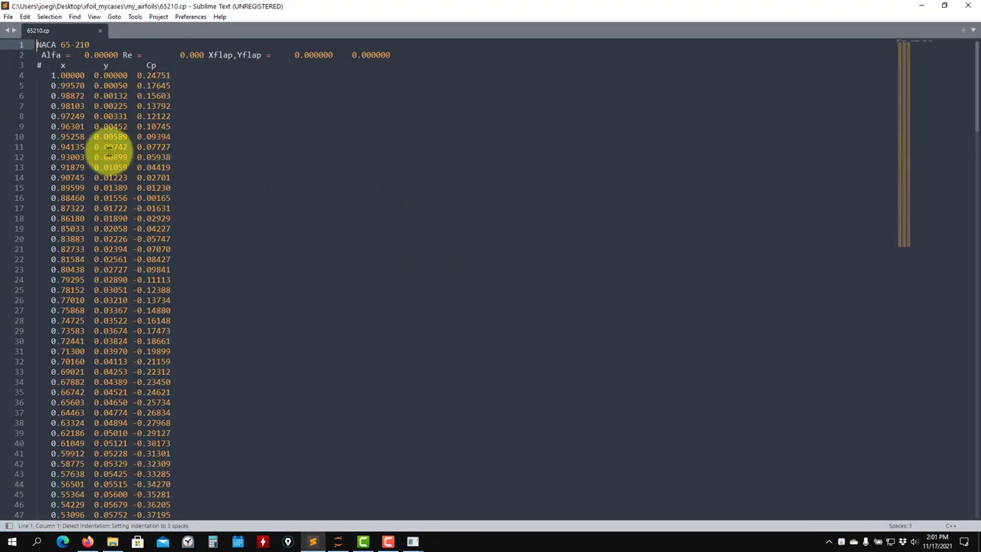
Step: Examine the x, y and Cp data for both airfoil surfaces, close the file and editor, and minimize the file browser
drag(37, 76, 214, 542)
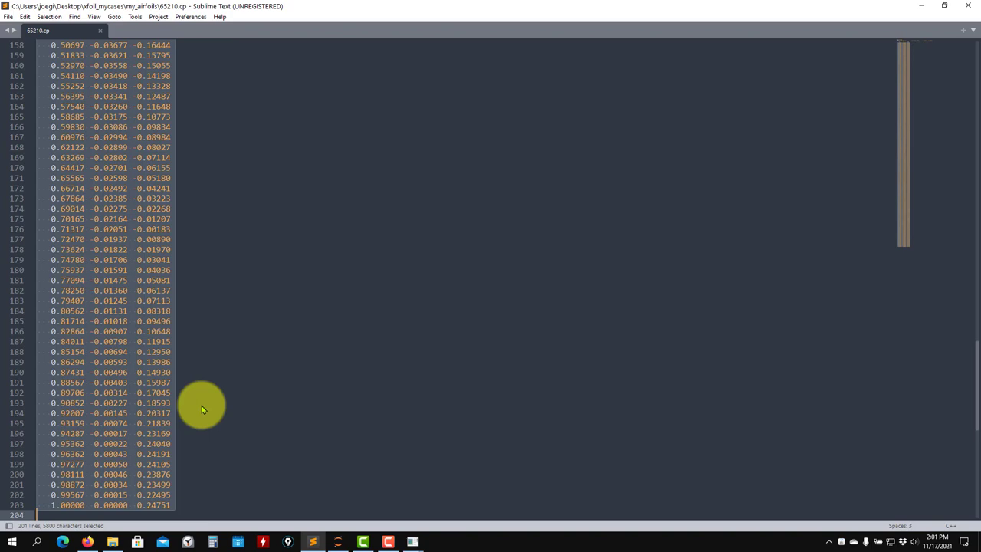
scroll(201, 409, up, 20)
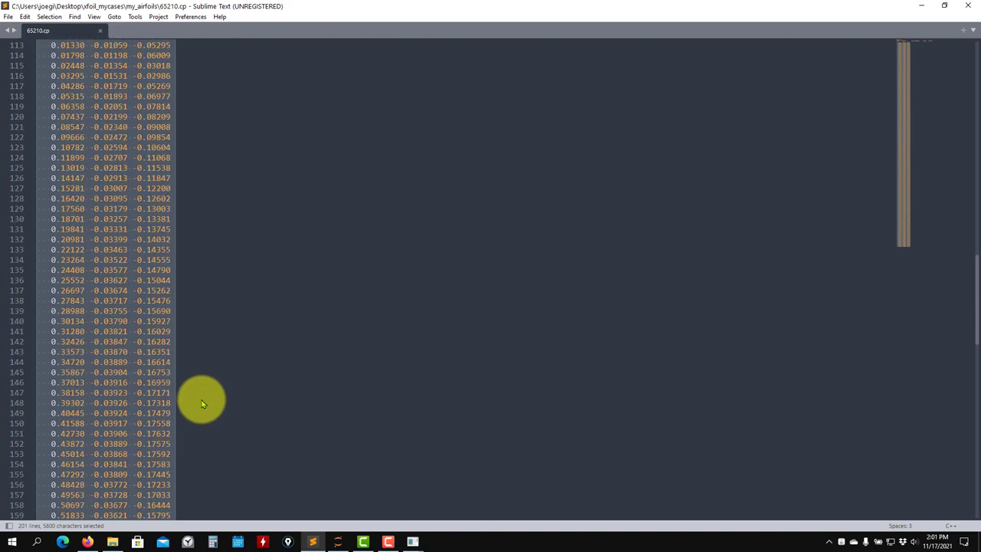
scroll(201, 402, up, 3)
click(197, 289)
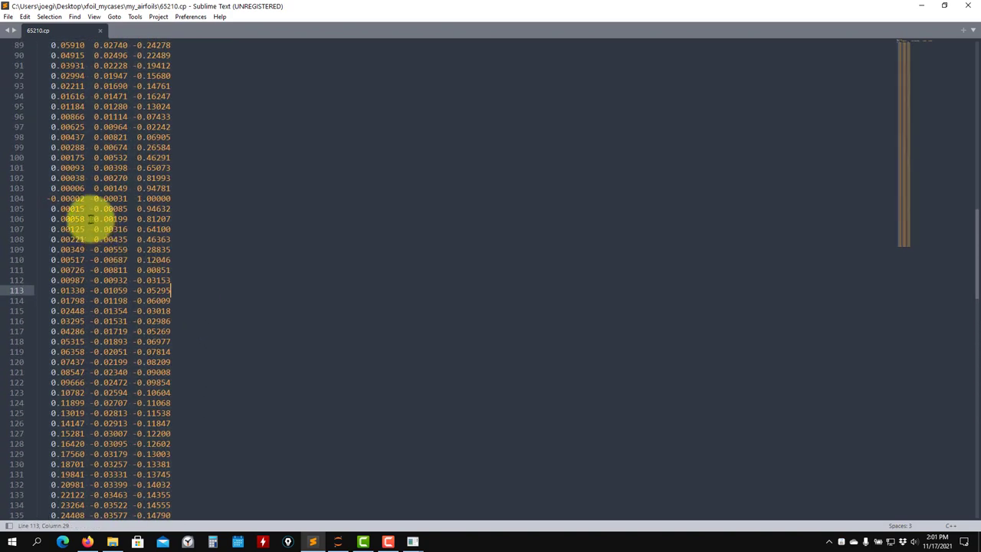
drag(173, 189, 8, 71)
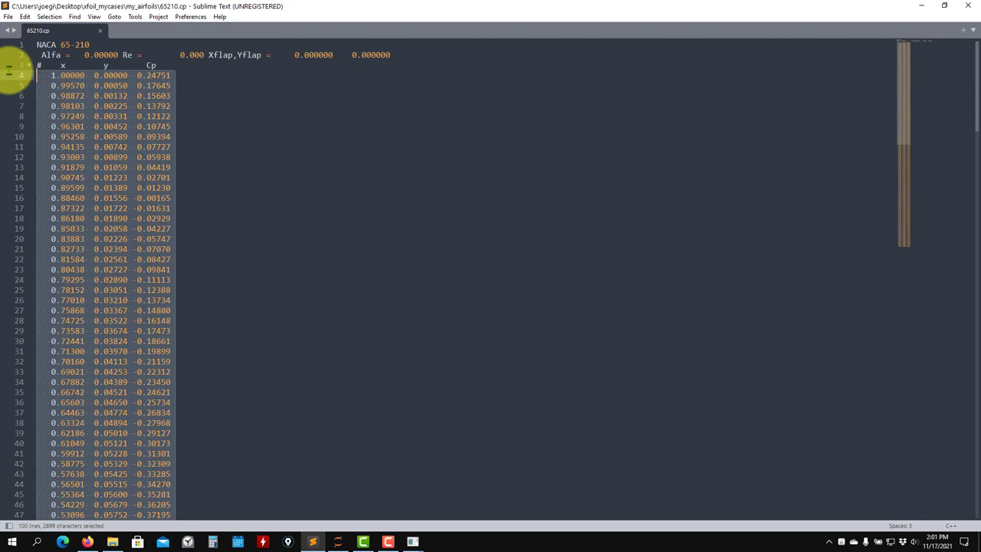
scroll(48, 132, down, 15)
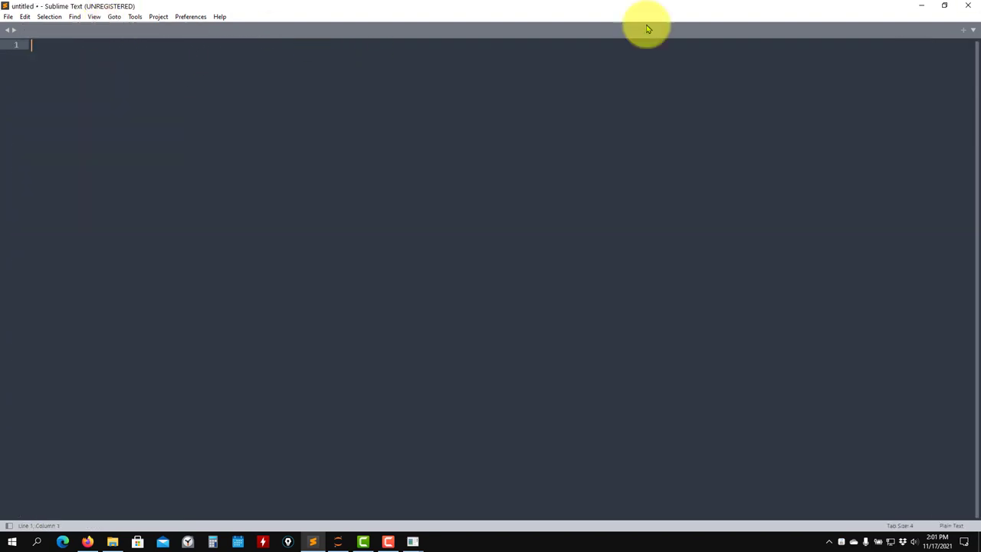
click(968, 6)
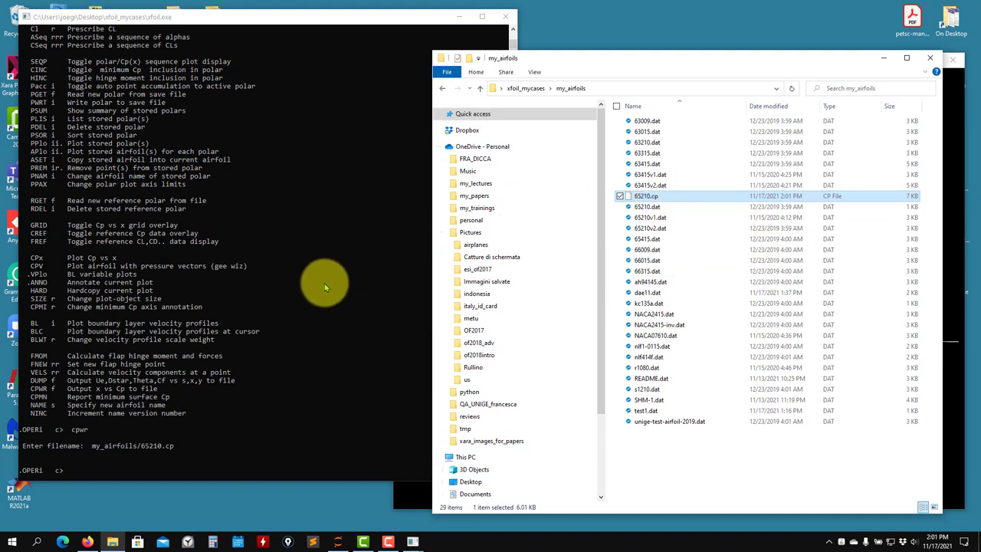
click(883, 58)
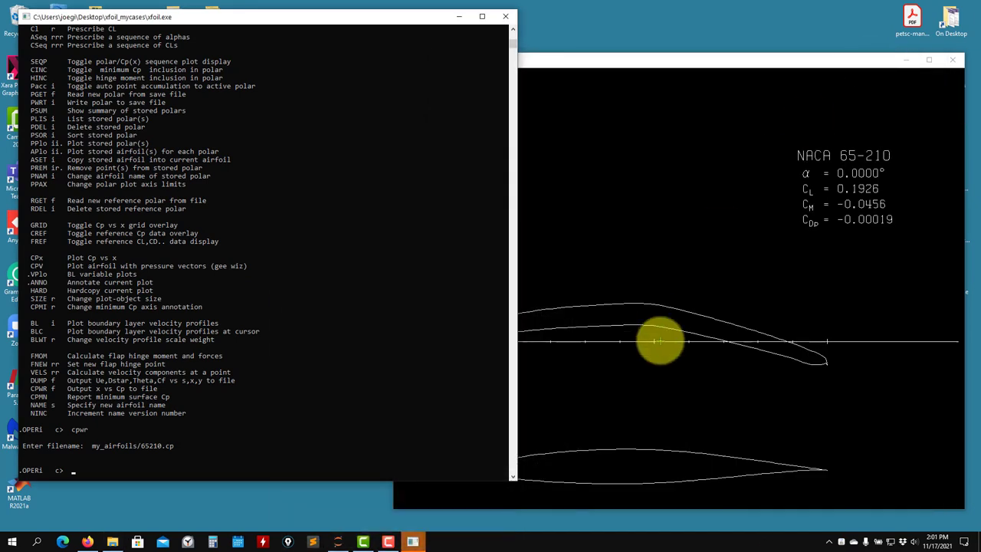
Step: Switch to viscous analysis with visc at a Reynolds number of 3000000 and solve for alfa 0
click(282, 397)
click(604, 372)
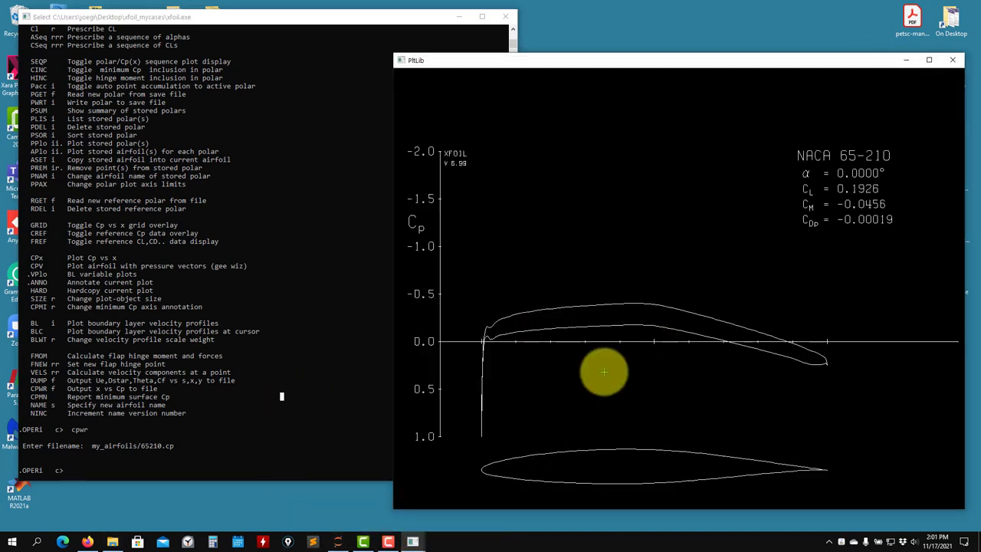
click(207, 361)
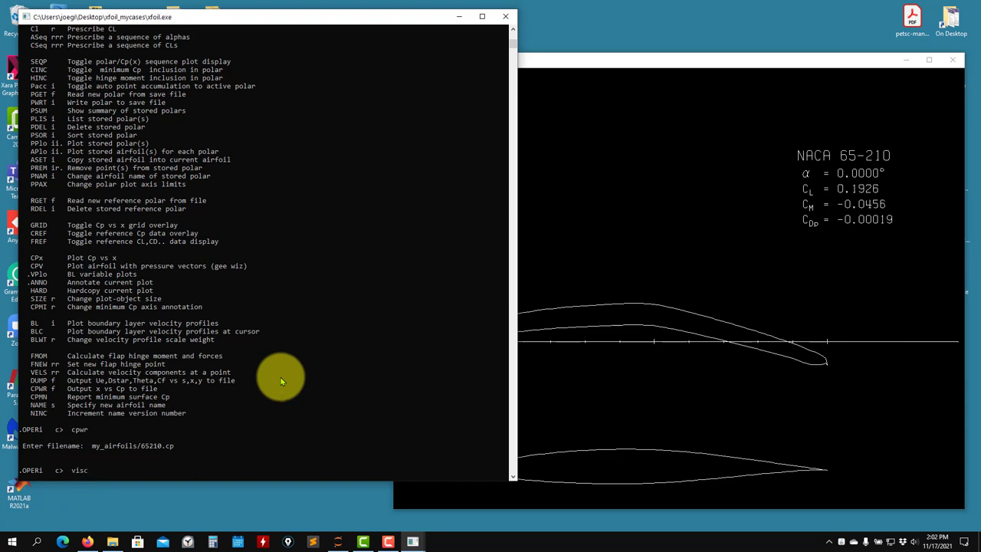
key(Return)
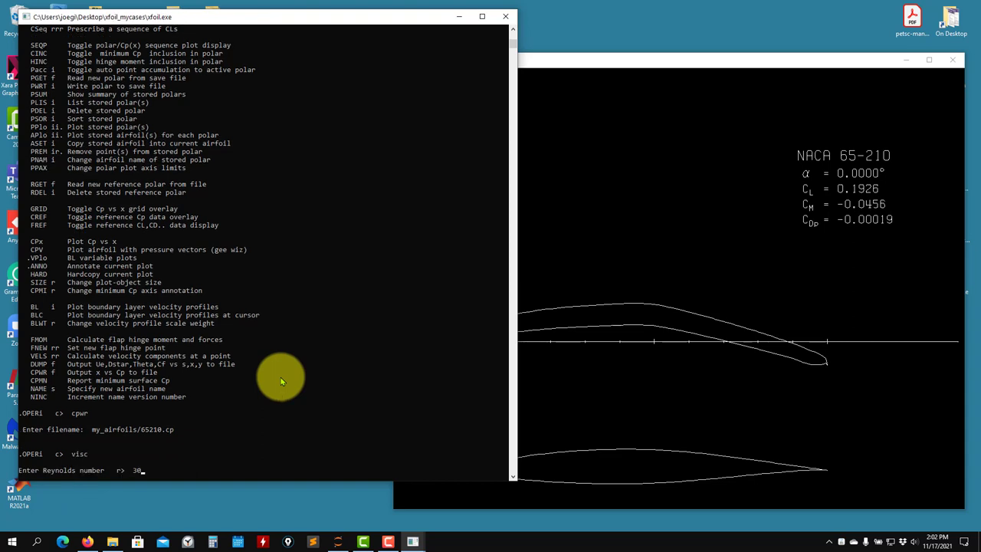
text(3000000)
key(Return)
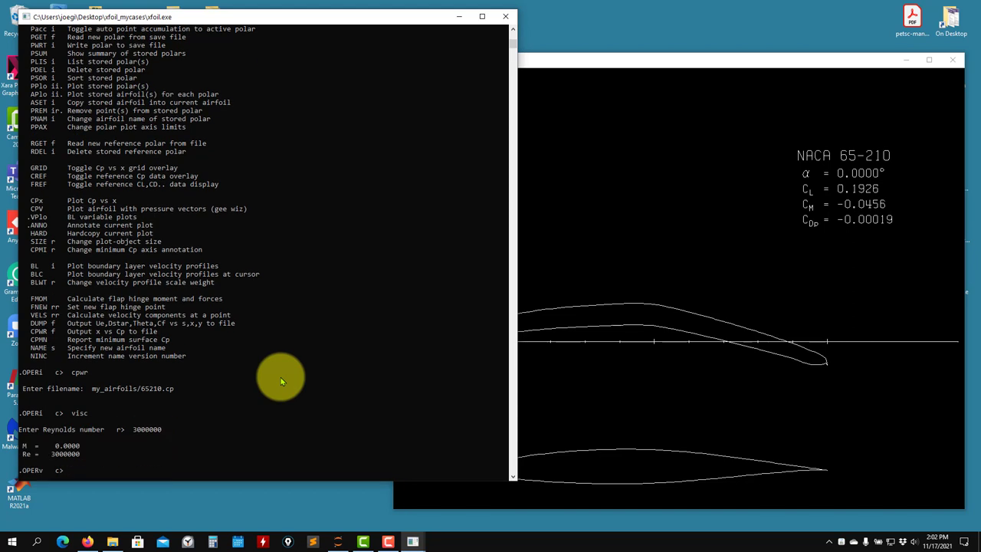
text(alfa 0)
key(Return)
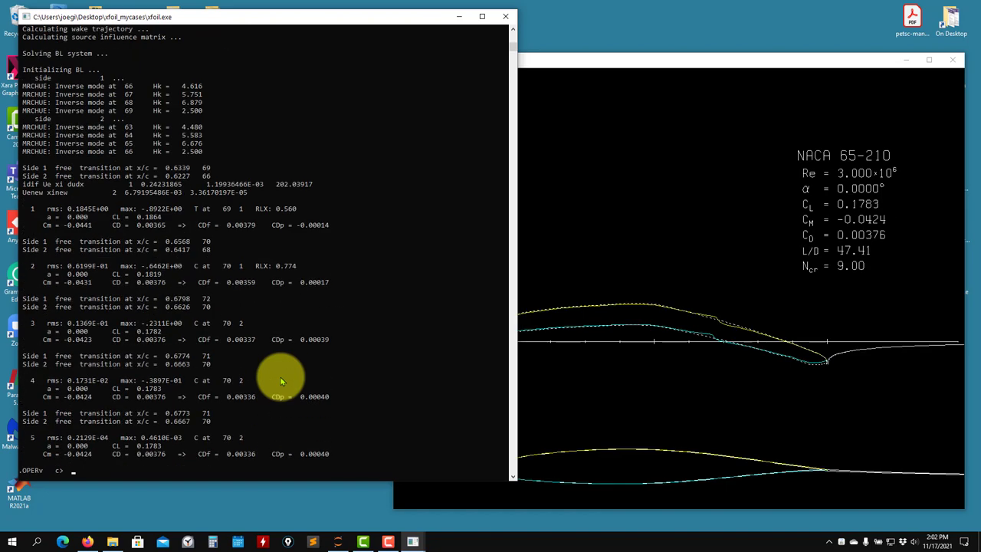
Step: Examine the viscous Cp plot and coefficients together with the transition locations reported in the console
click(638, 313)
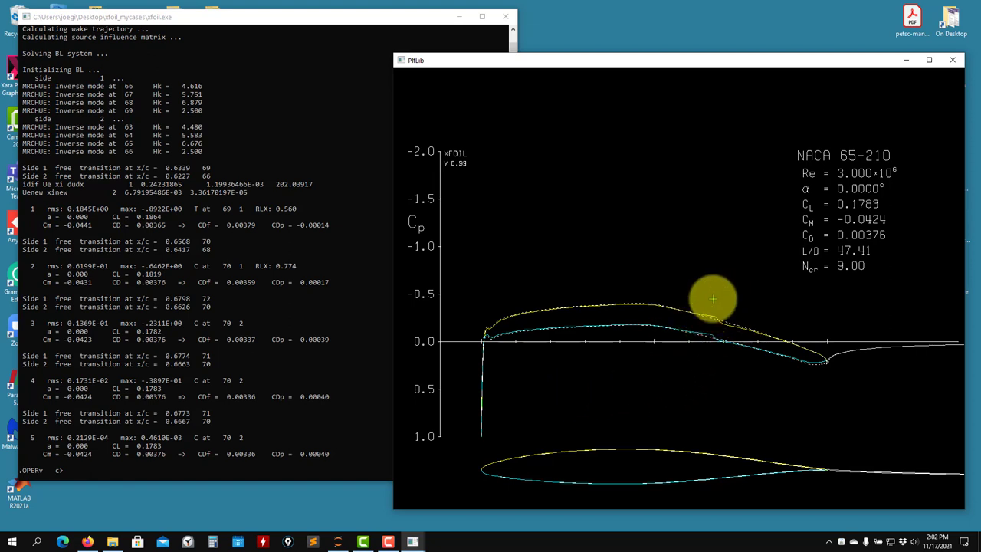
click(246, 428)
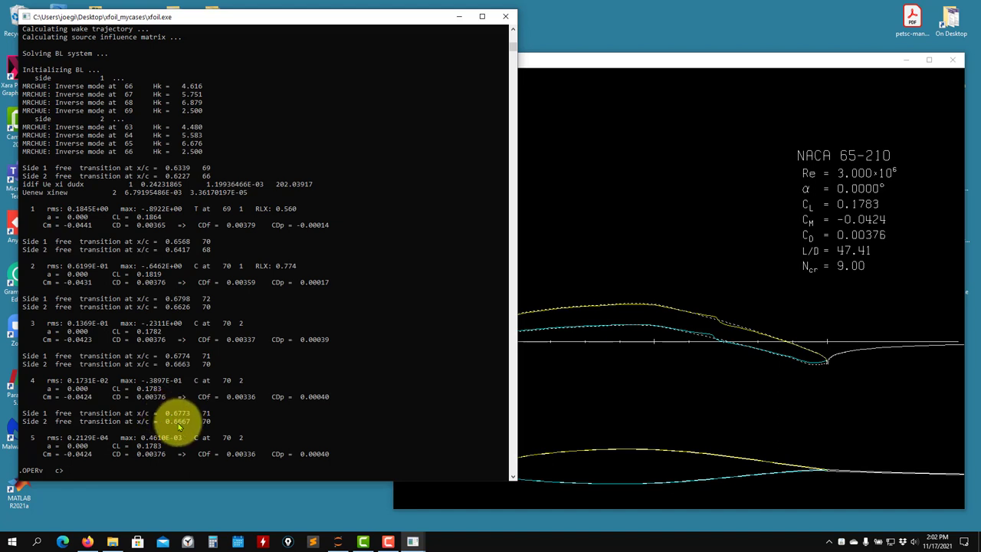
click(527, 413)
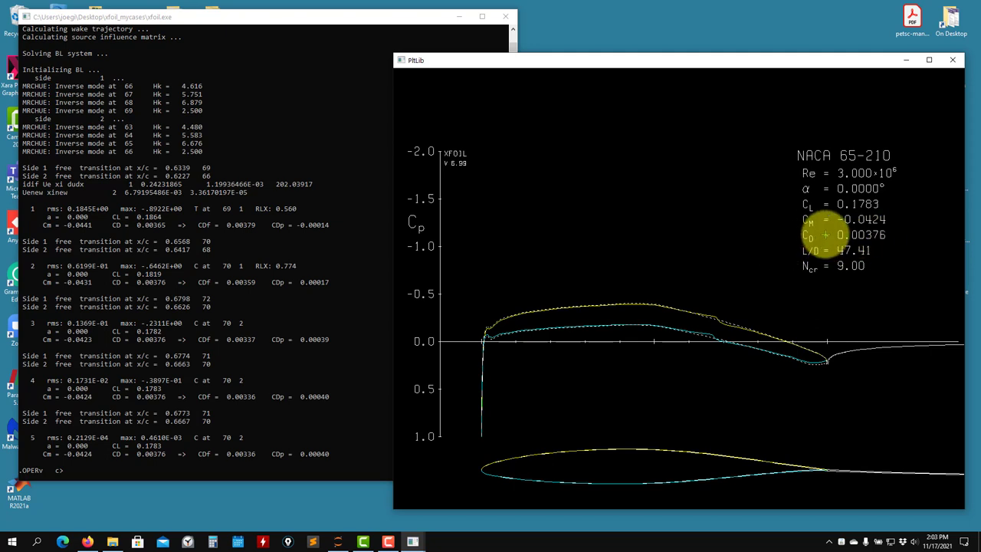
click(323, 350)
click(712, 339)
Step: Solve the viscous case at alfa 4, raise the iteration limit to 100 with iter, and rerun alfa 4
click(213, 337)
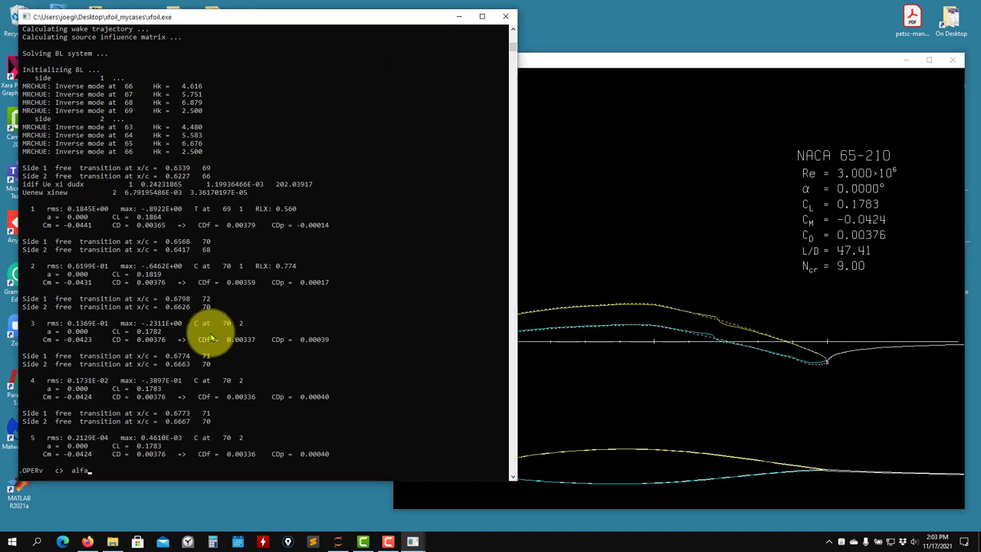
key(Return)
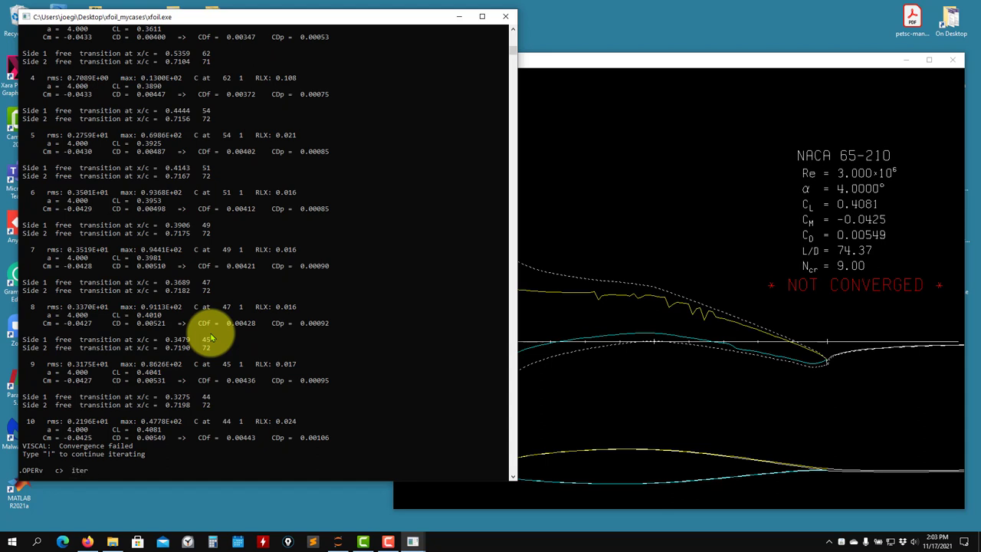
key(Return)
text(alfa)
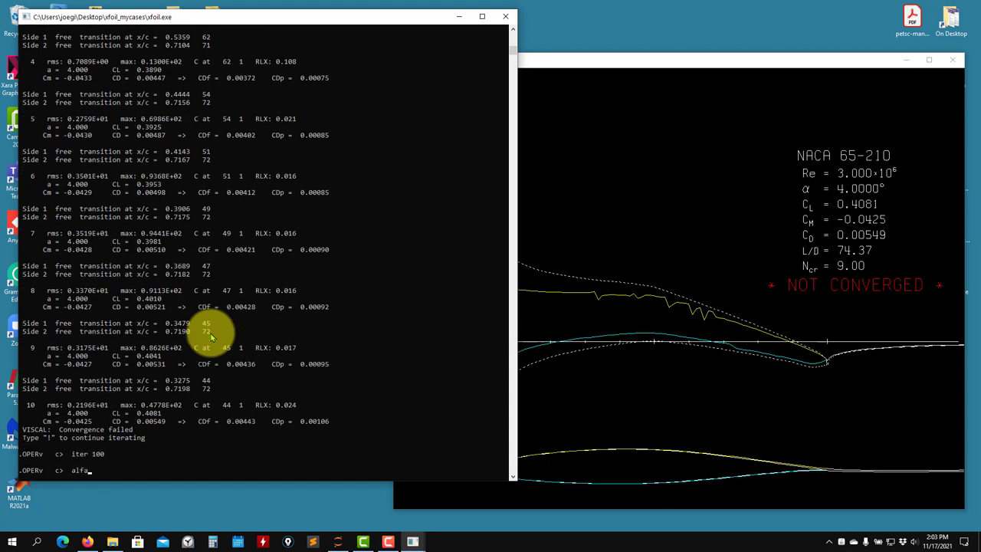
text( 4)
key(Return)
click(665, 346)
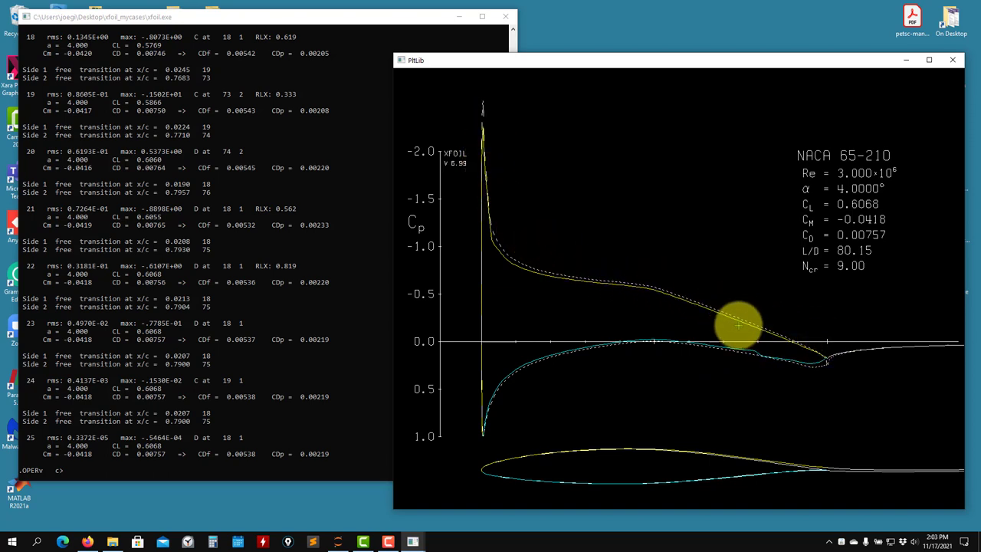
Step: Rerun the viscous solution at alfa 0 and bring its Cp plot to the front
click(242, 283)
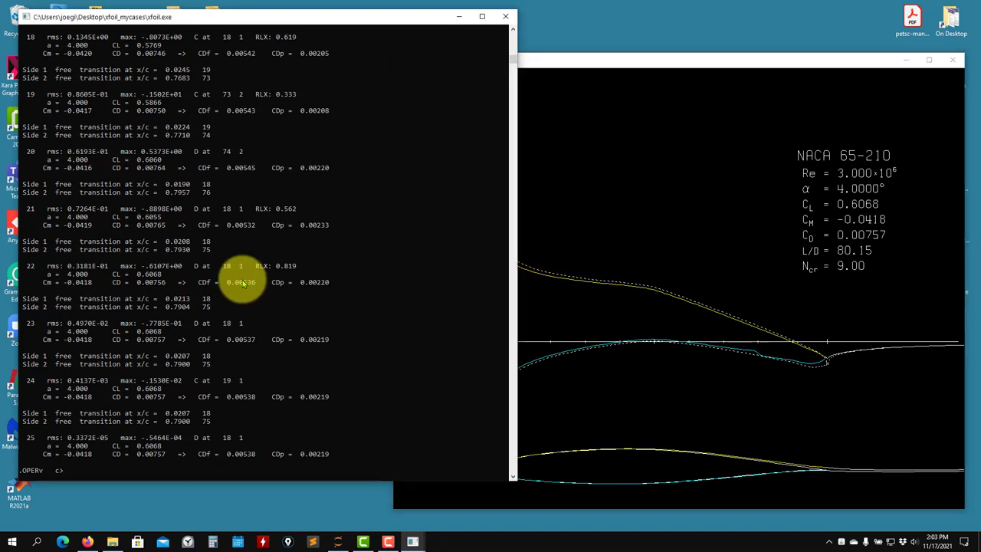
text(alfa 0)
key(Return)
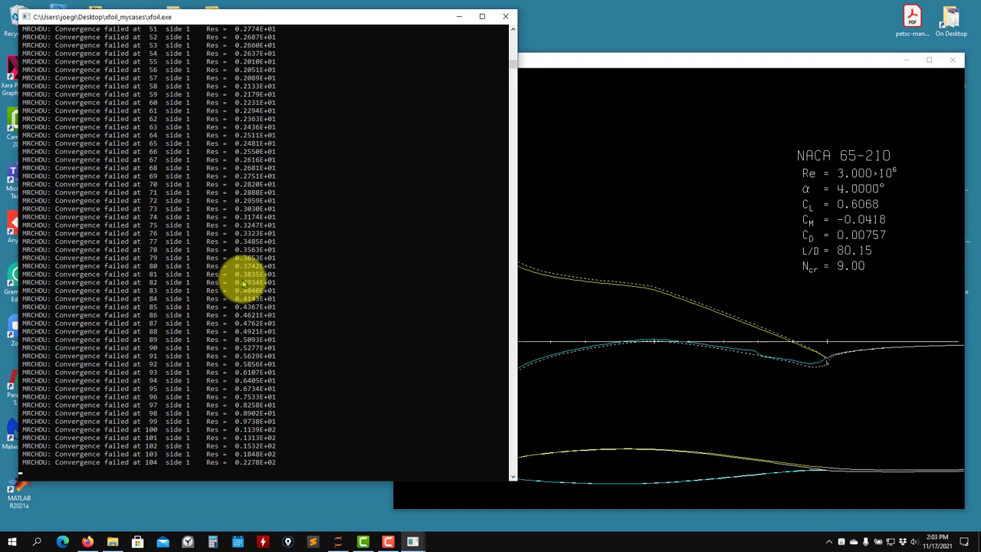
click(796, 349)
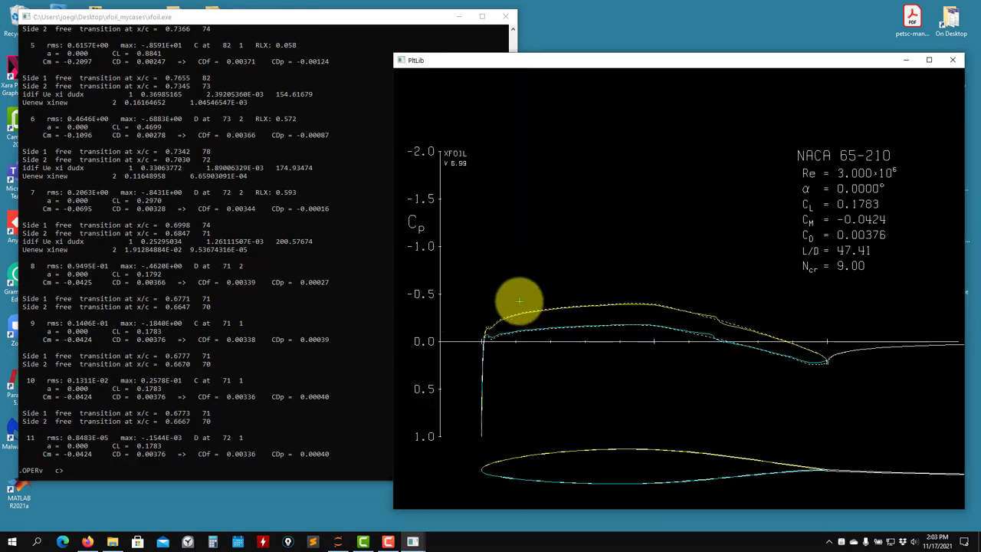
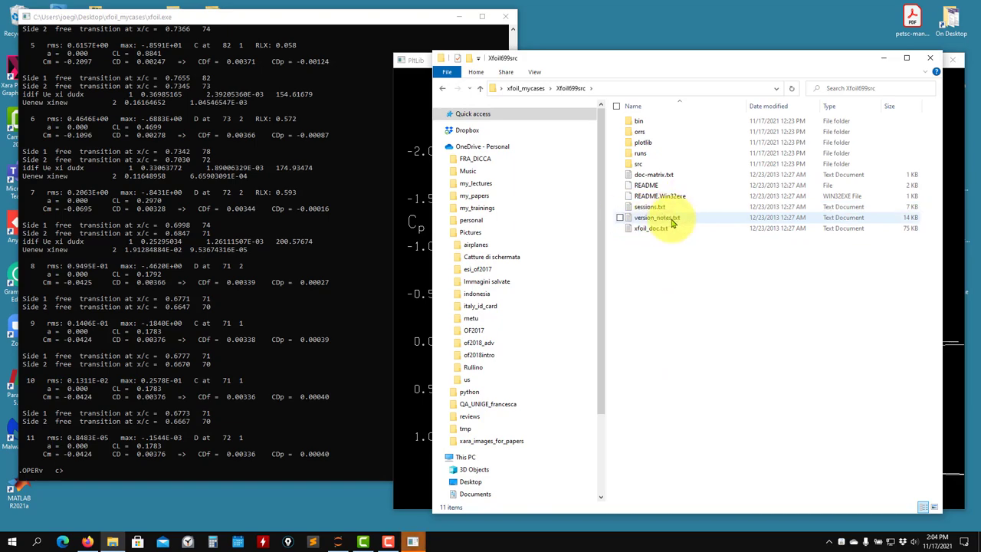
Step: Open xfoil_doc.txt from the Xfoil699src folder in Sublime Text and look through its theory references and formulation sections
right_click(646, 228)
click(567, 269)
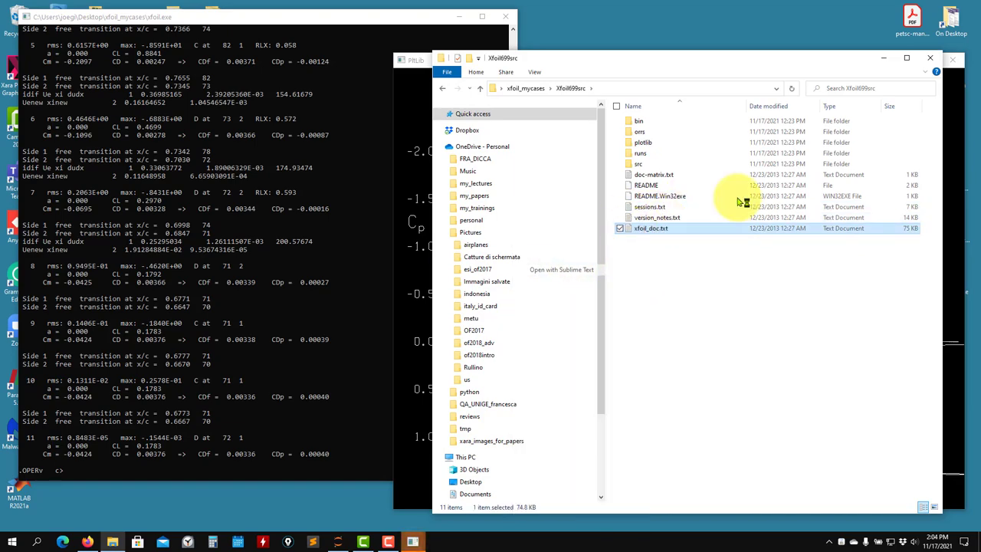
scroll(519, 212, down, 20)
scroll(518, 214, down, 3)
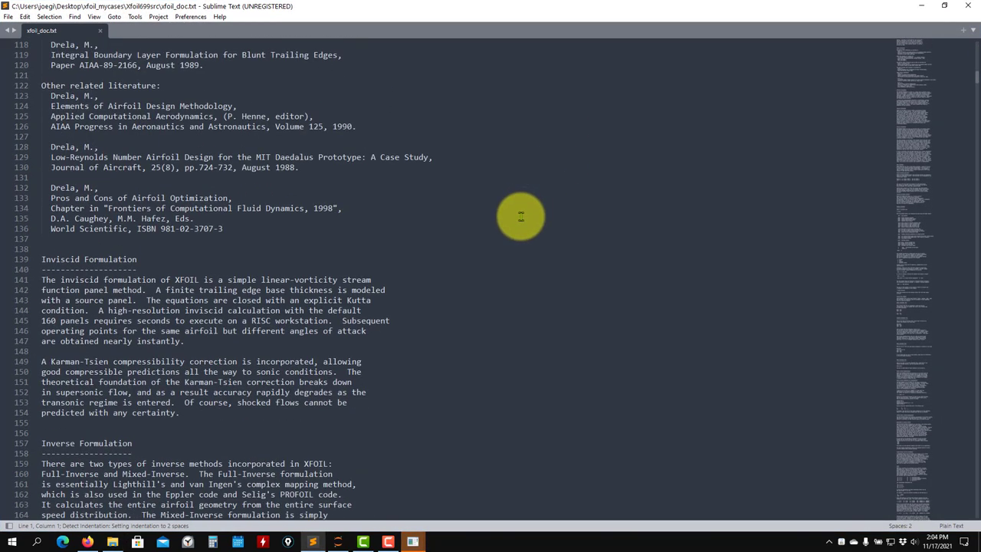
scroll(512, 217, up, 5)
scroll(186, 295, up, 3)
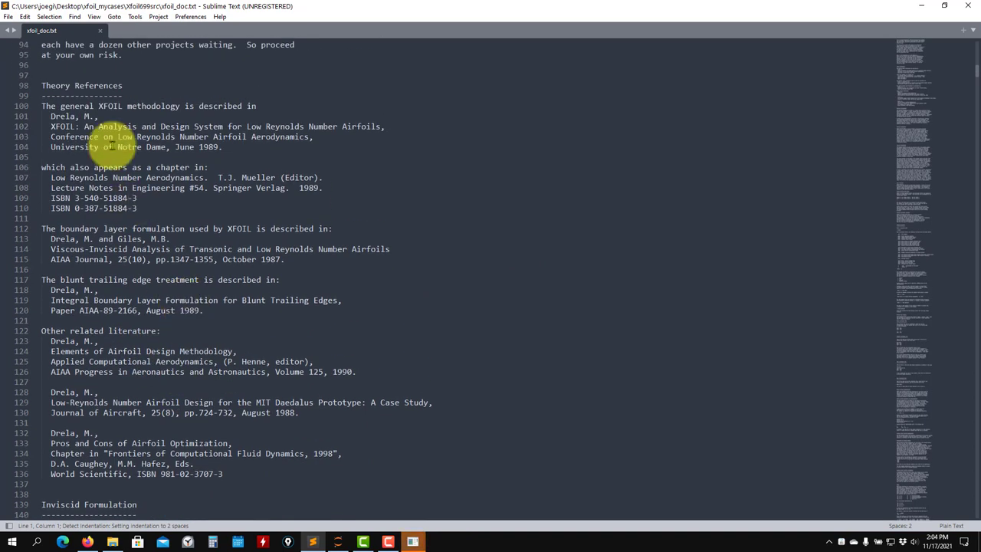
Step: Put the documentation away, return to the XFOIL console and list the available OPER commands
click(921, 5)
click(882, 54)
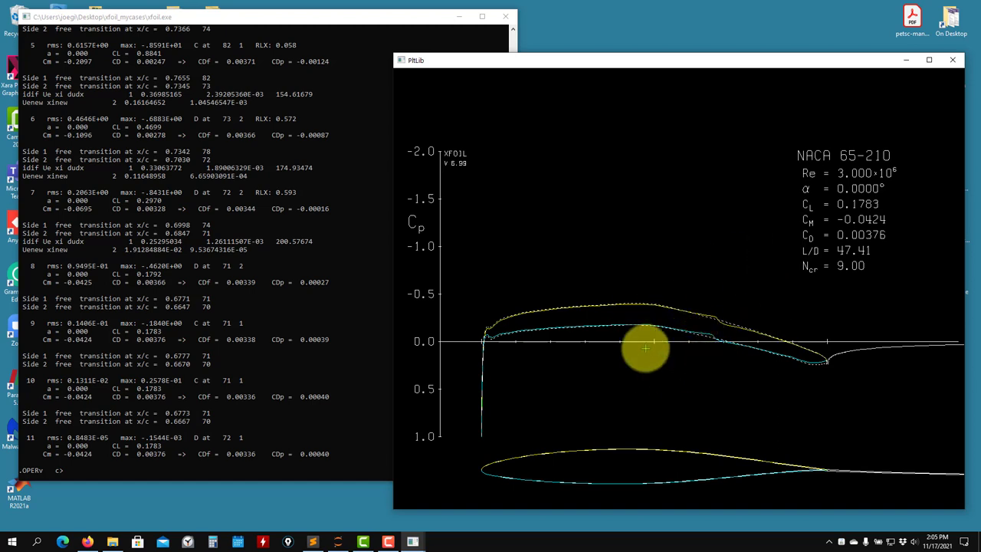
click(235, 312)
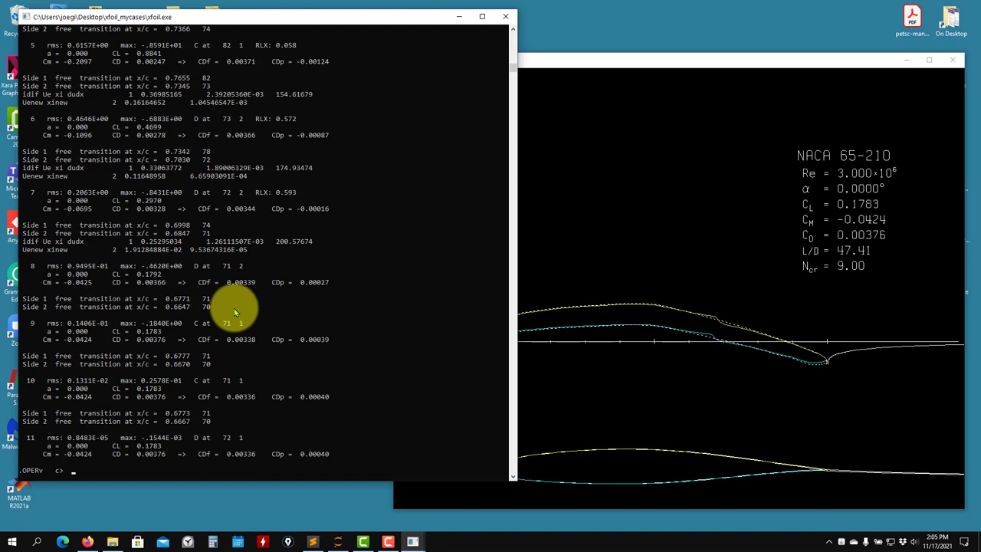
key(Return)
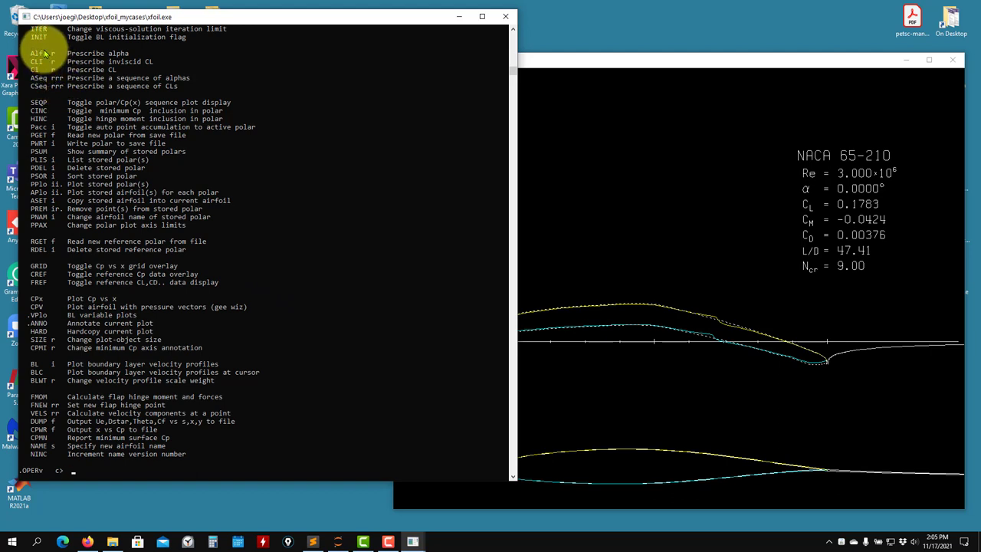
scroll(45, 53, up, 2)
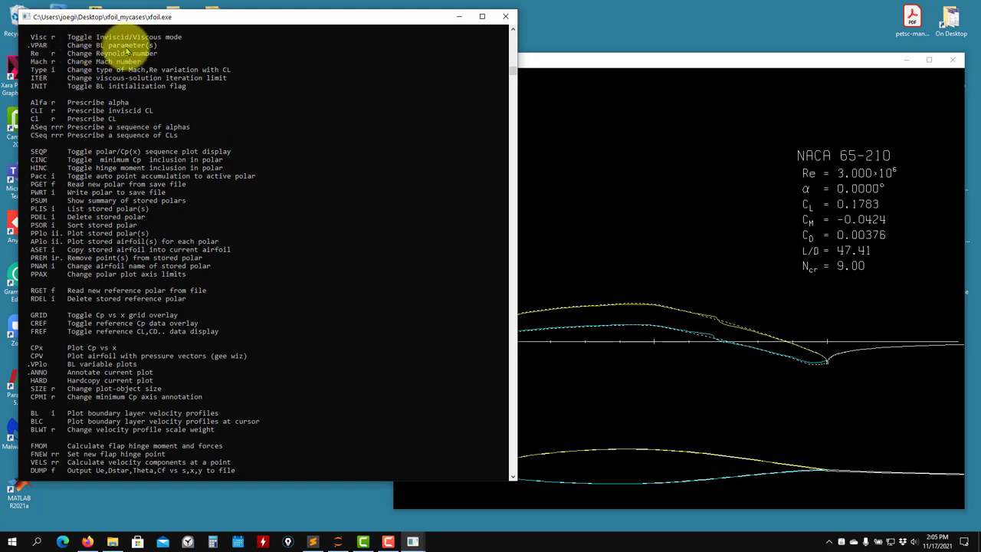
Step: Enter the viscous parameter submenu with vpar and list its commands with ?
text(vpar)
key(Return)
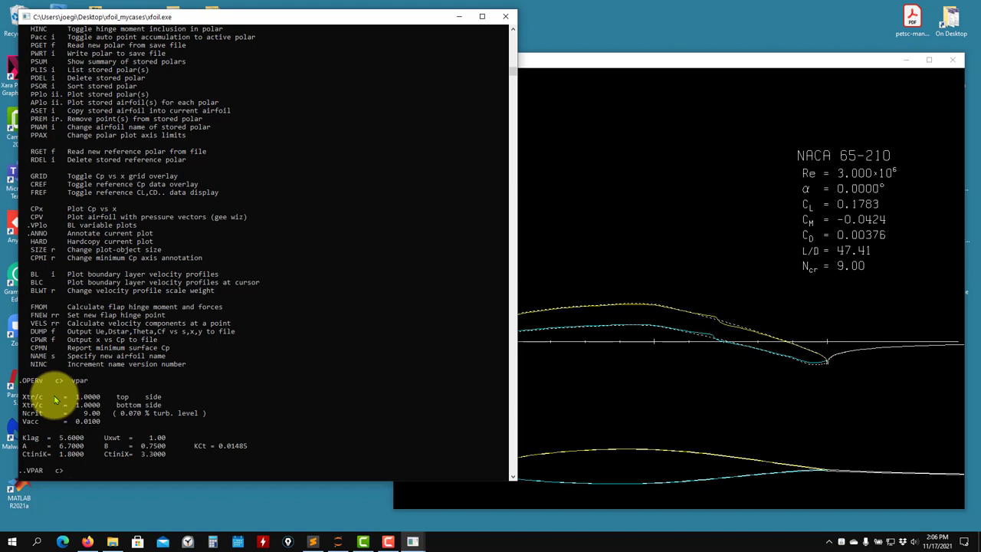
key(Return)
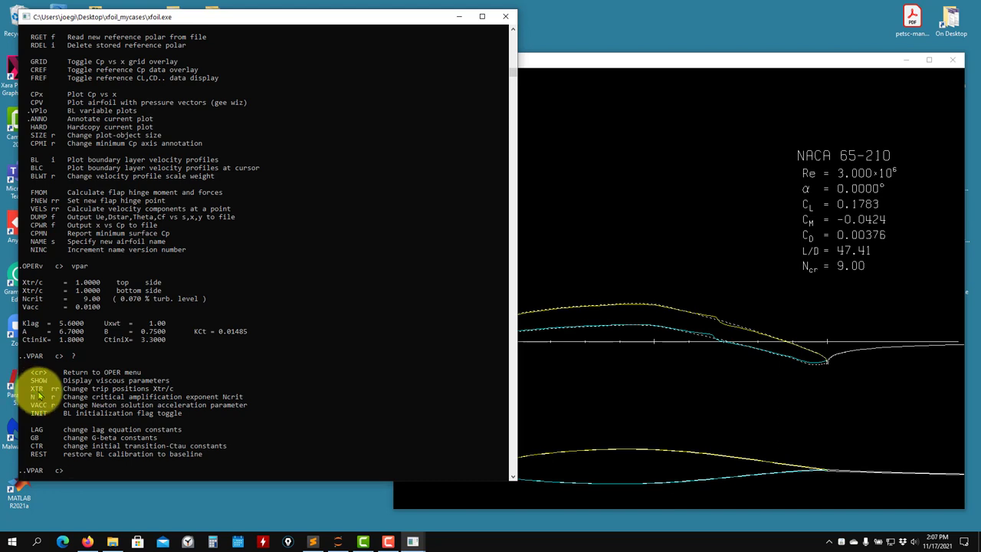
Step: Set the transition trip positions to x/c 0.1 on the top and bottom sides with xtr, and check them with show
key(Return)
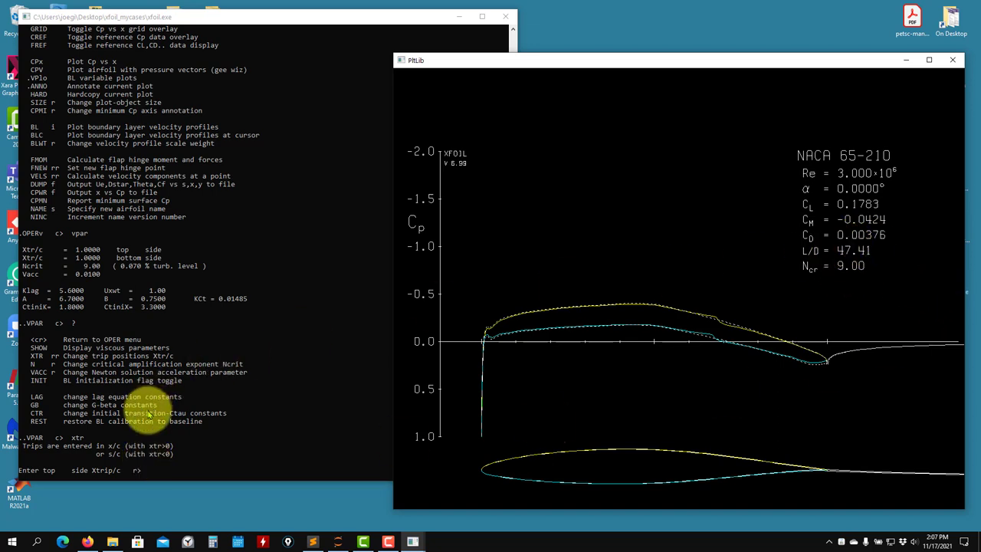
click(148, 471)
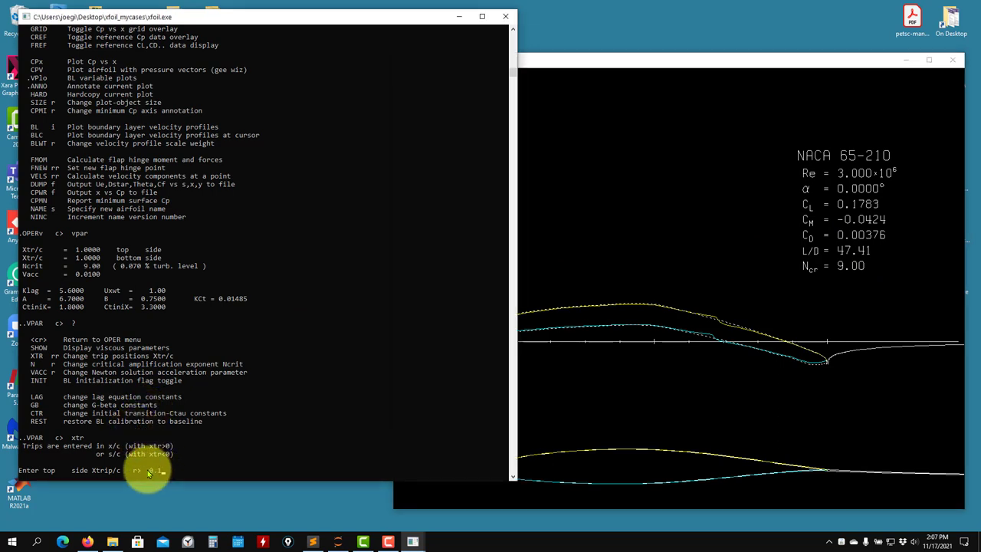
text(0.1)
key(Return)
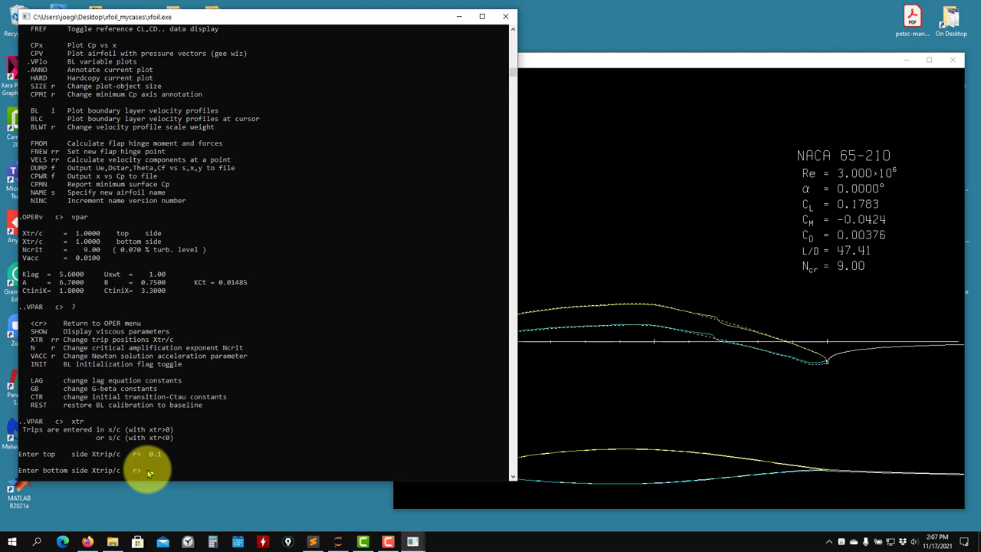
text(0.1)
key(Return)
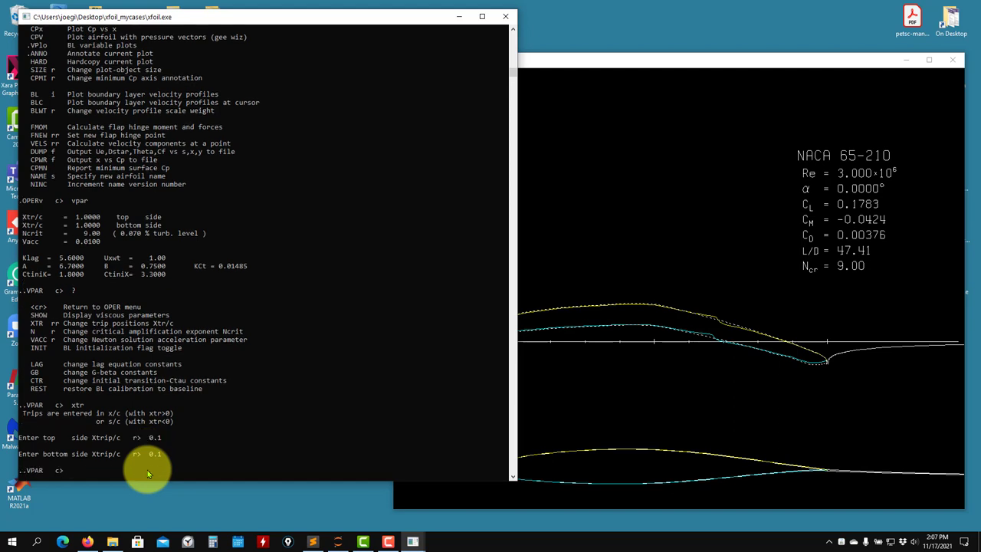
text(show)
key(Return)
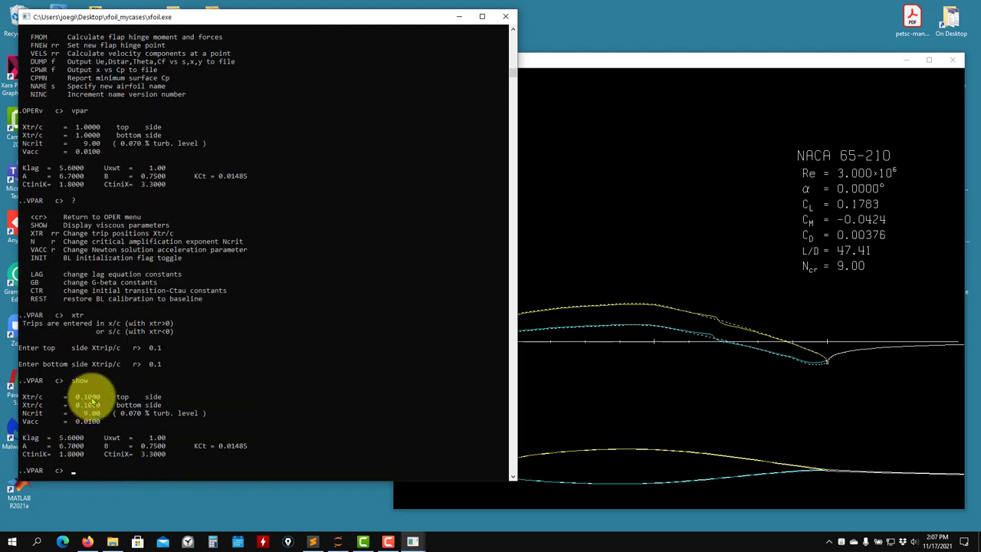
Step: Return to OPER, rerun the viscous solution at alfa 0 with the forced trips, and bring its Cp plot to the front
key(Return)
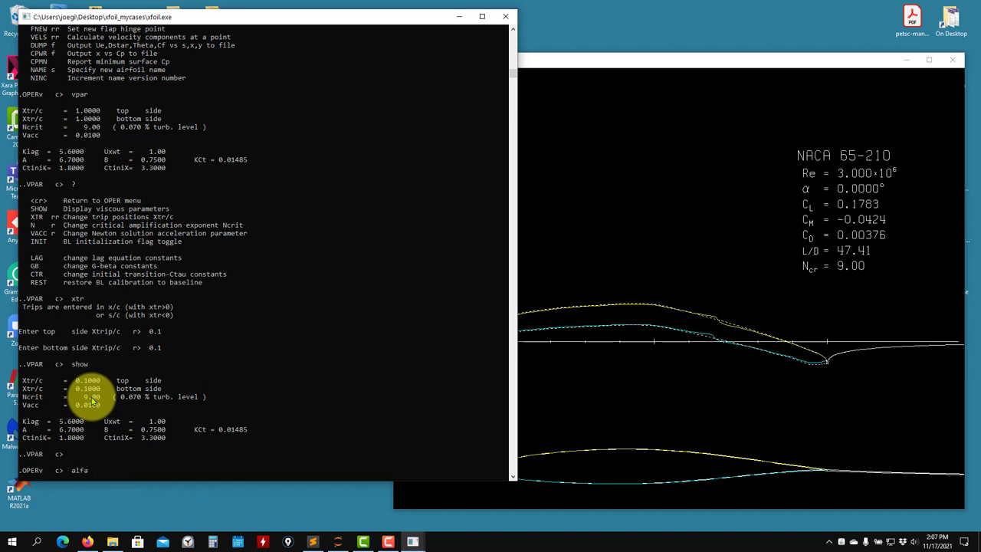
text(alfa 0)
key(Return)
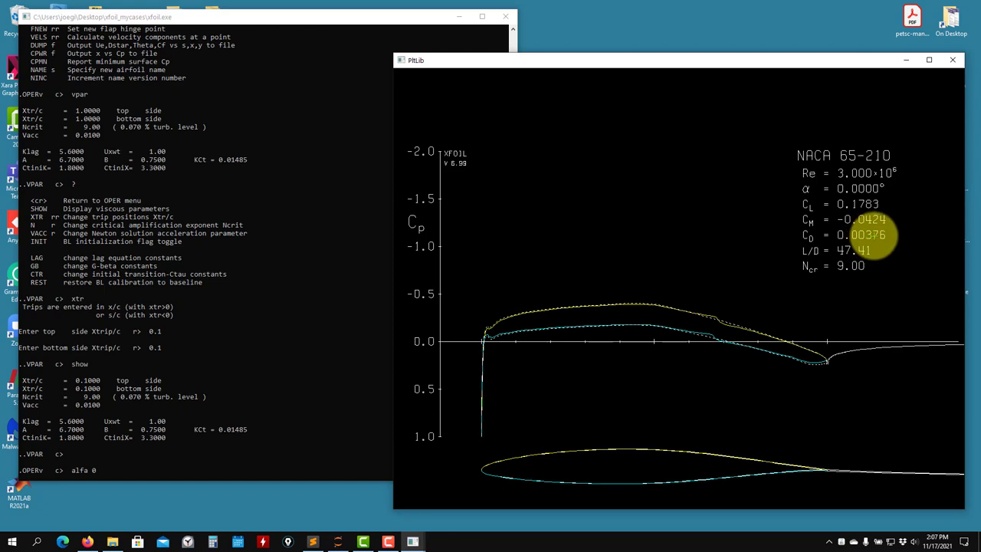
click(340, 273)
key(Return)
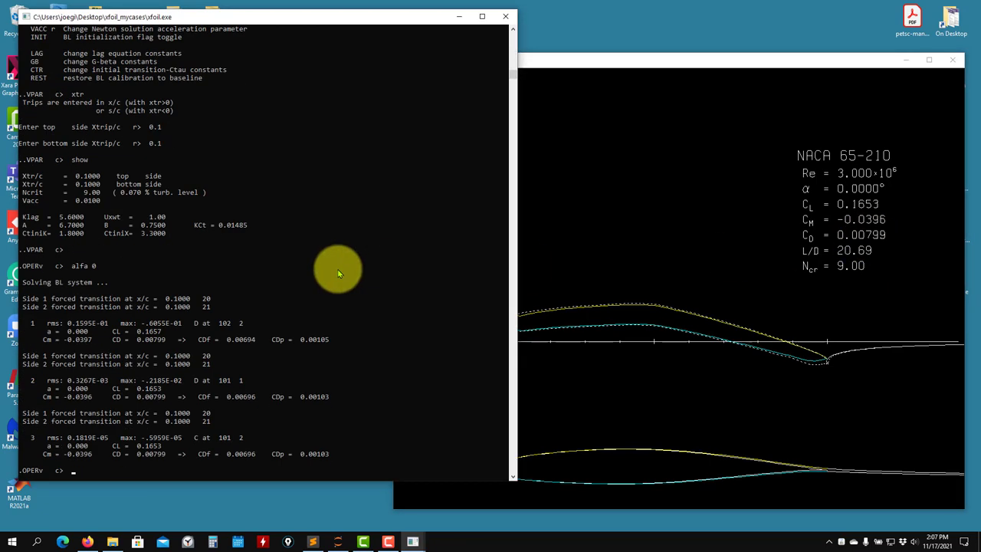
click(579, 263)
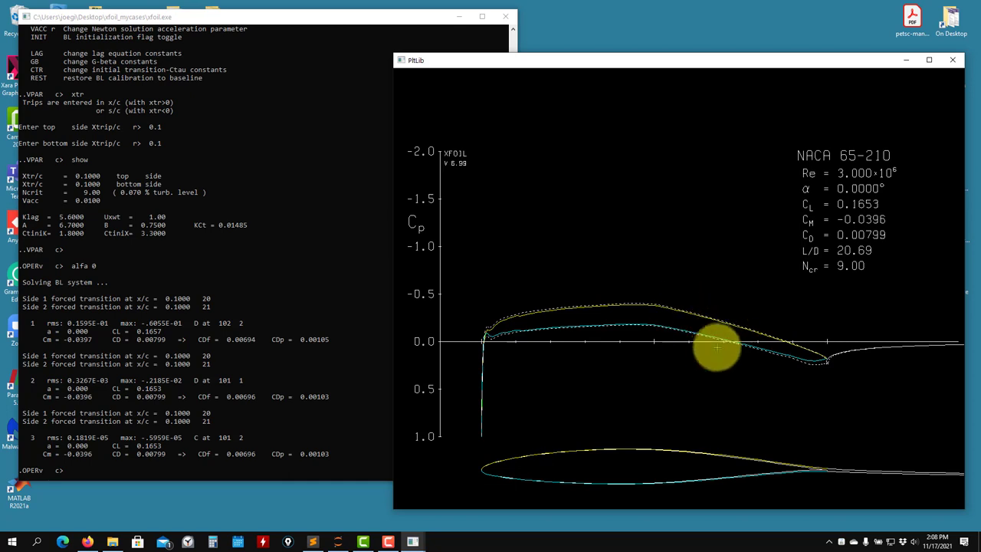
Step: Reopen the vpar submenu and set the top and bottom trip positions to 1 with xtr
click(171, 364)
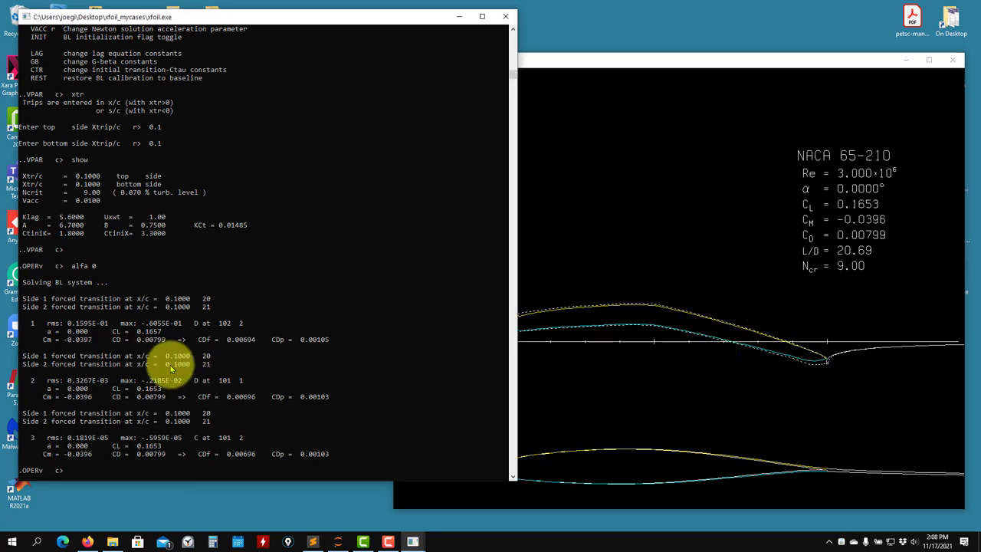
text(vpar)
key(Return)
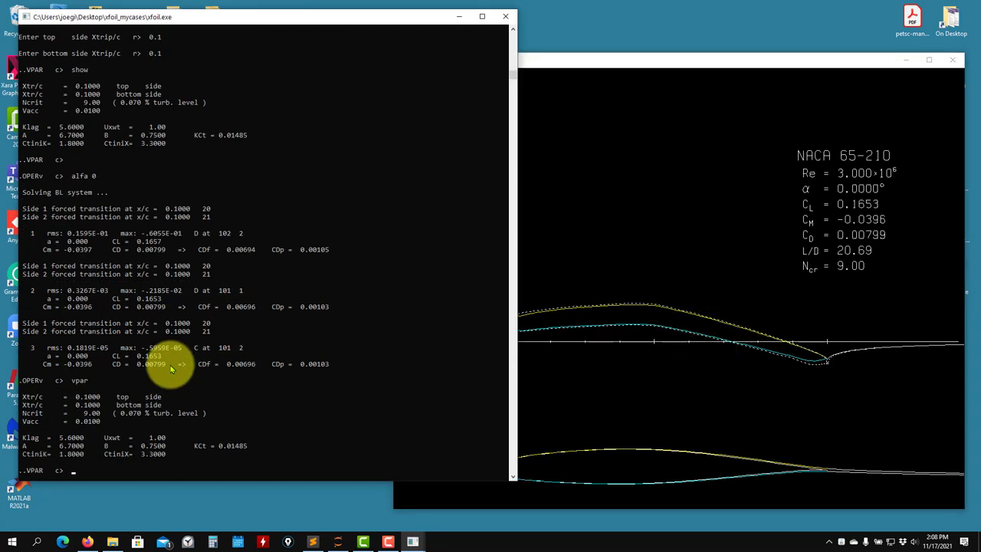
text(xtr)
key(Return)
text(1)
key(Return)
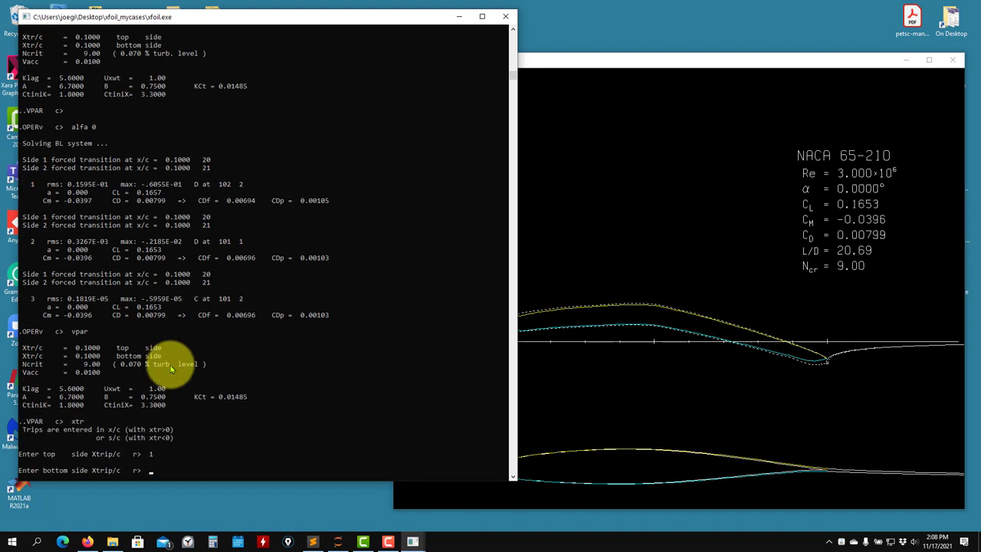
text(1)
key(Return)
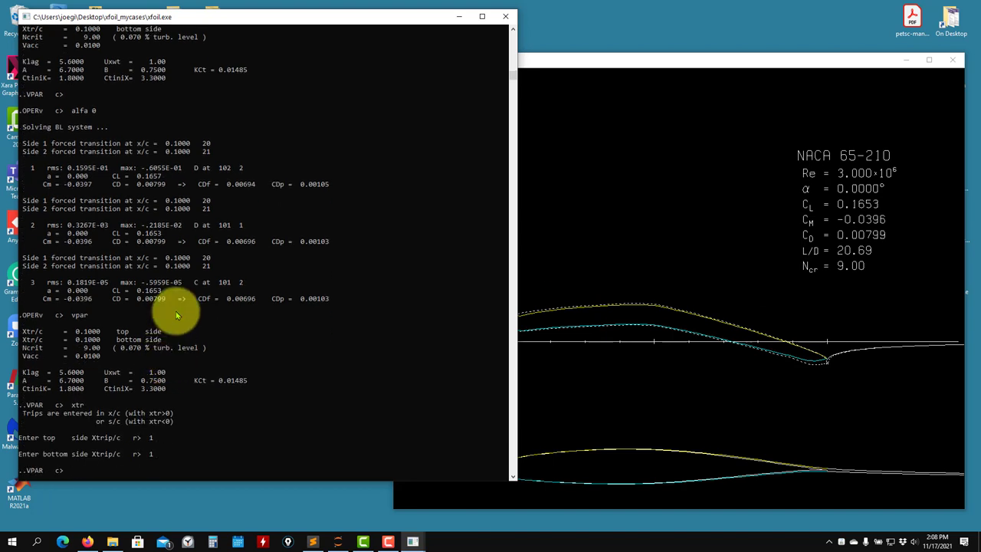
Step: Snip the forced-transition alfa 0 console output, open the capture in Snip & Sketch, and return to the XFOIL console
scroll(176, 314, up, 10)
scroll(178, 314, up, 9)
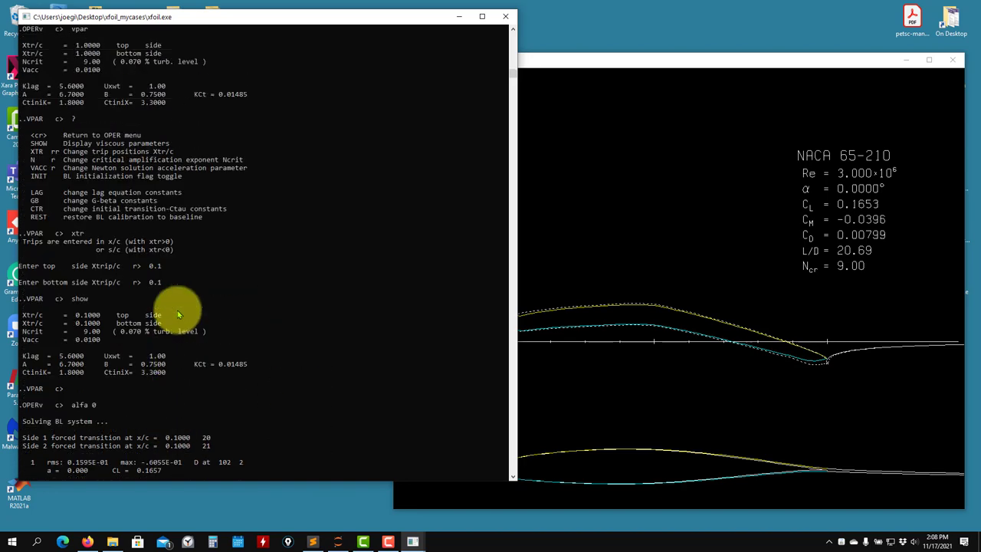
scroll(178, 314, down, 17)
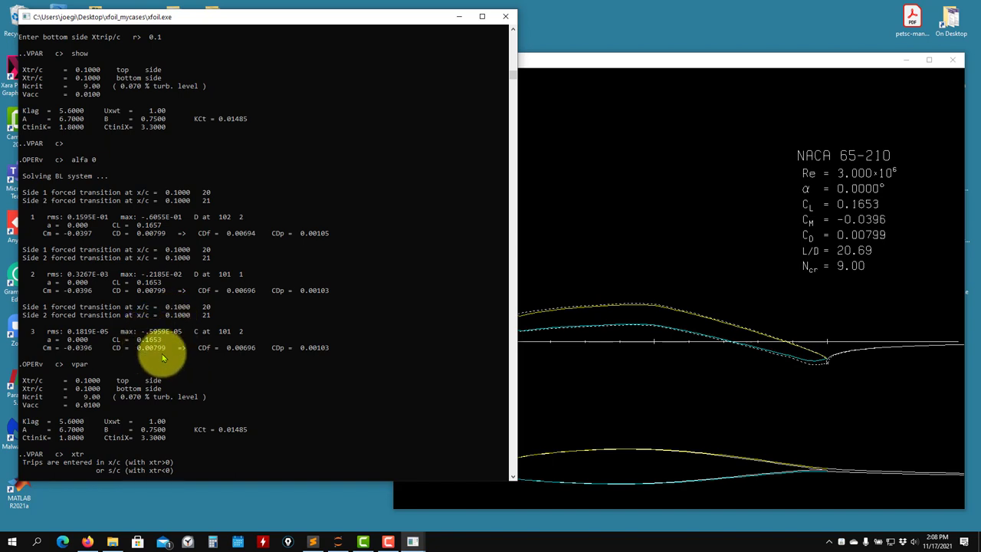
click(403, 498)
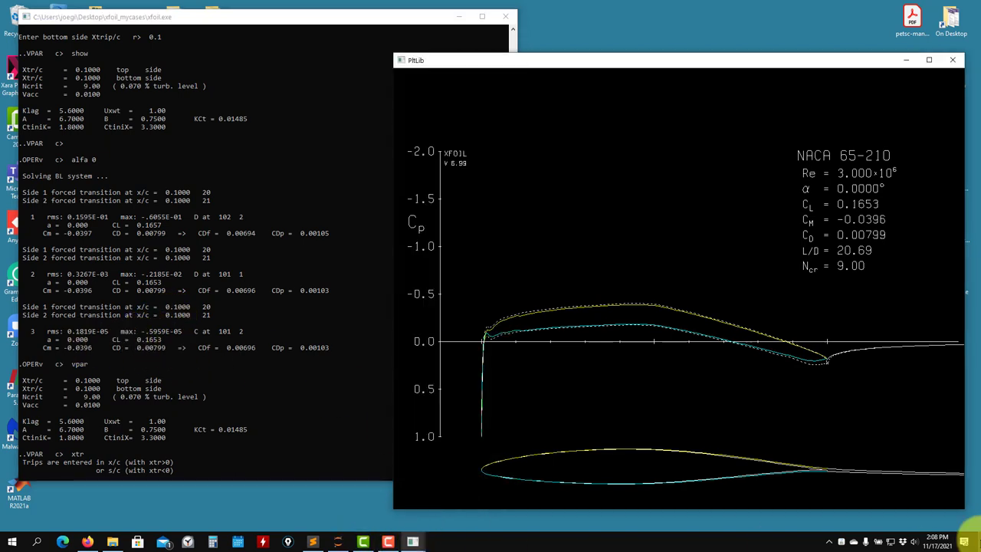
click(964, 542)
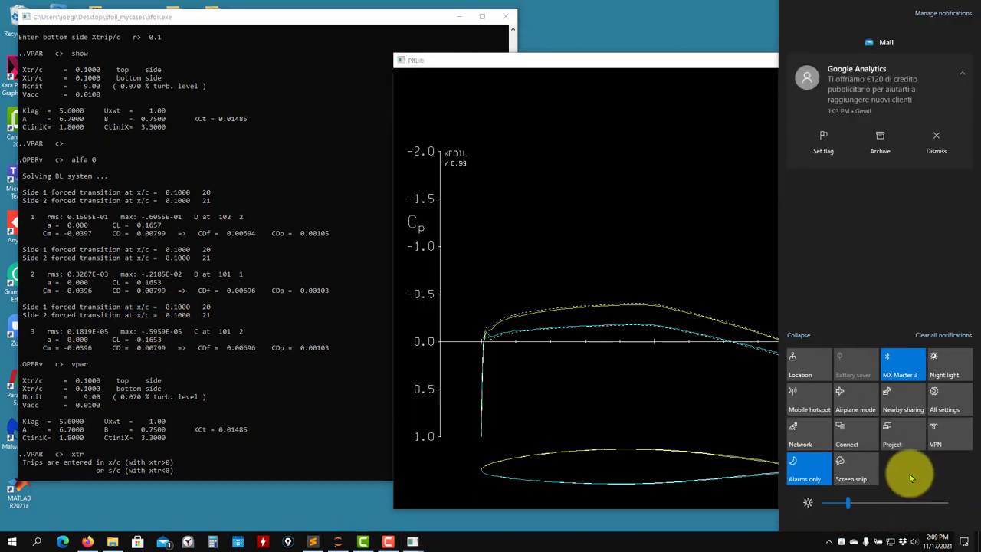
click(369, 290)
key(super+shift+s)
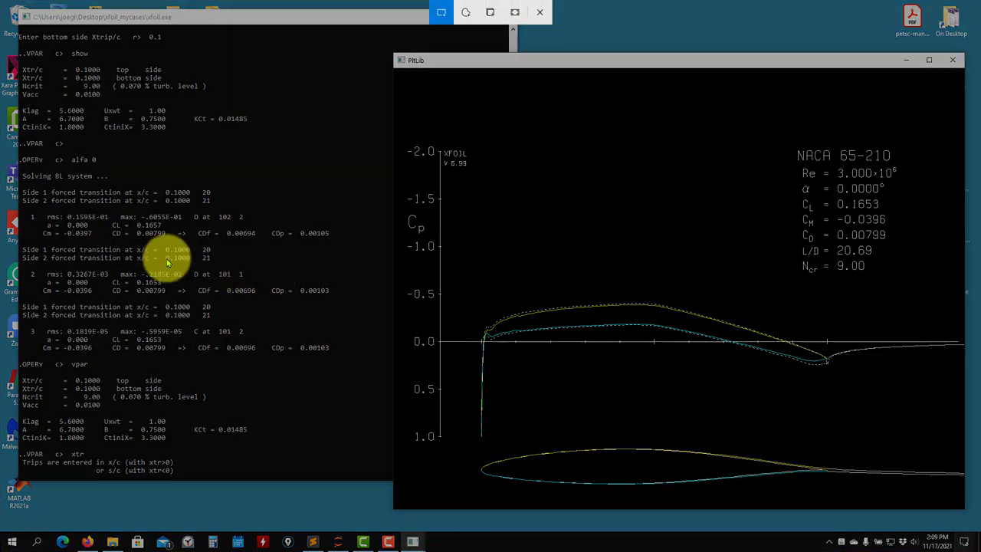
drag(3, 157, 422, 377)
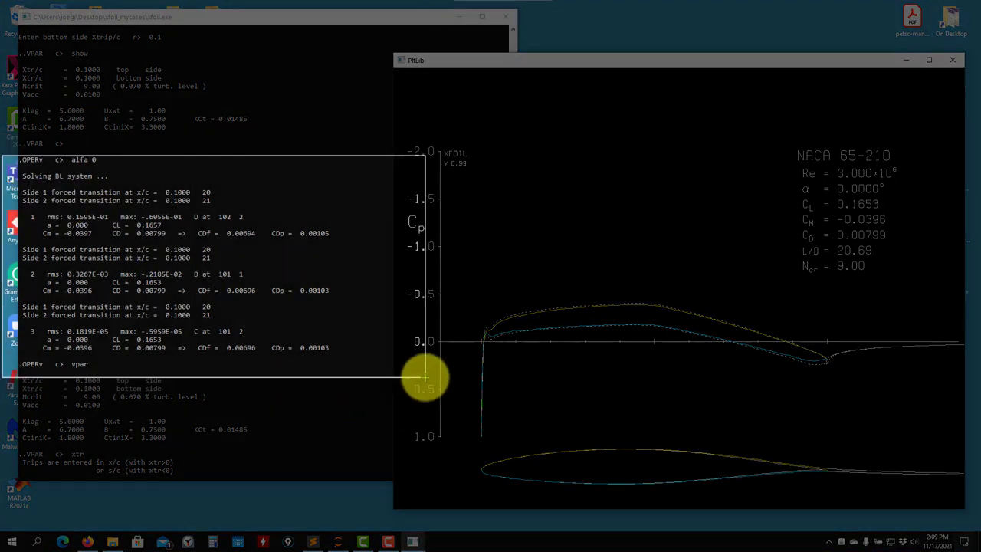
click(964, 540)
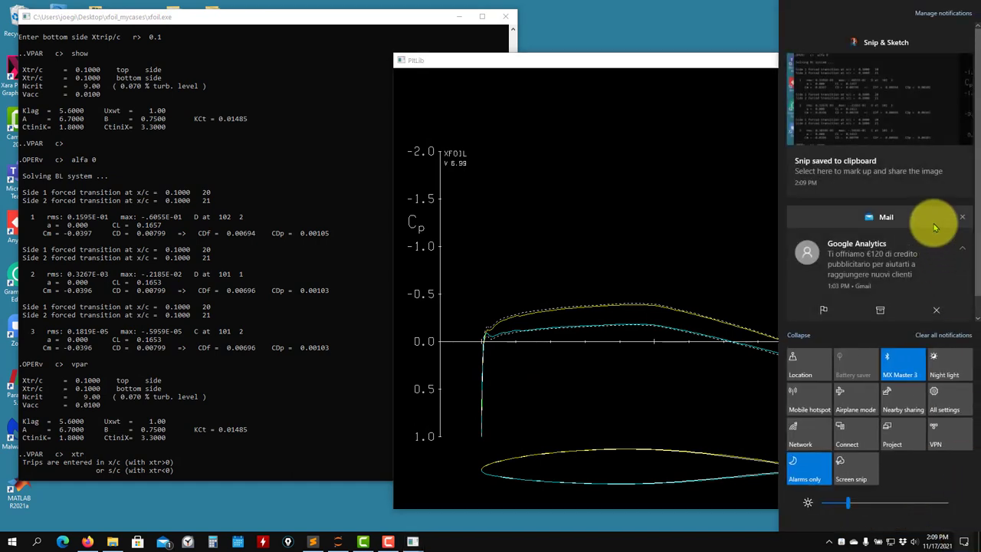
click(858, 65)
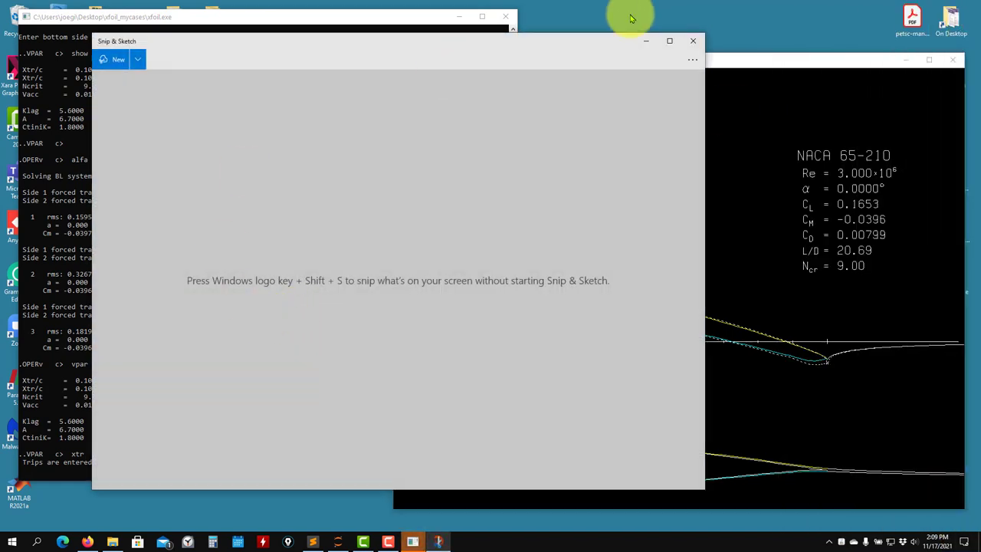
click(647, 45)
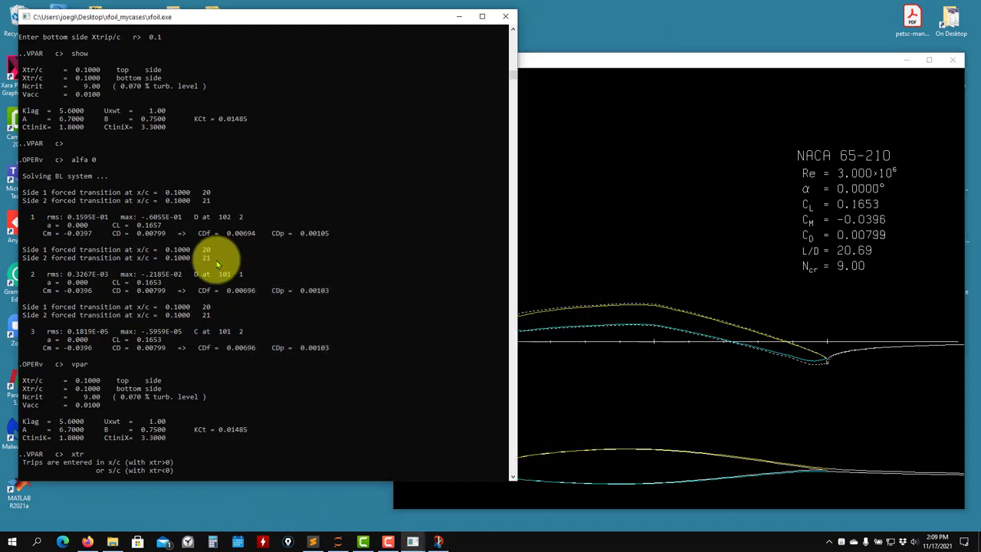
Step: Leave the viscous parameter submenu and re-enter it with vpar to check both trip positions
text(1)
key(Return)
text(1)
key(Return)
key(Return)
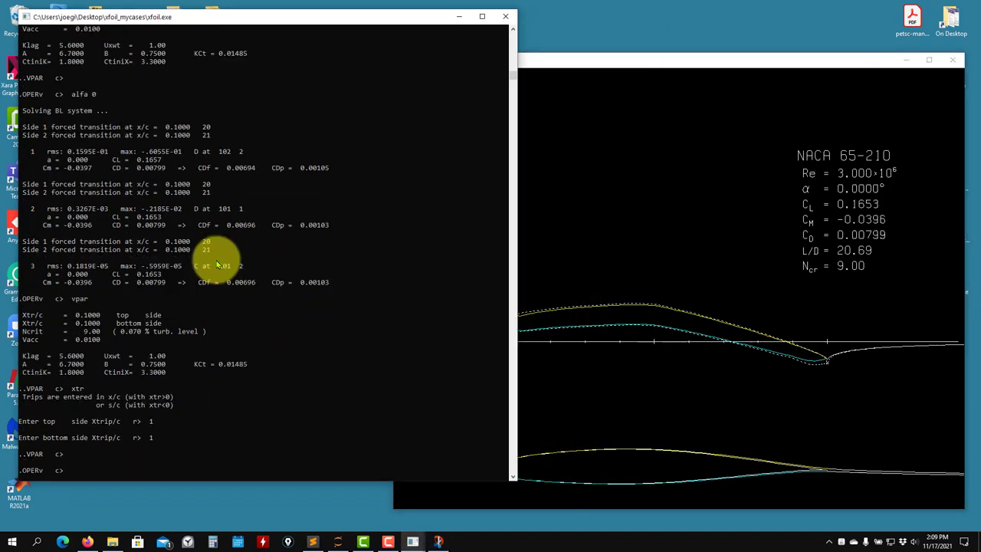
text(vpar)
key(Return)
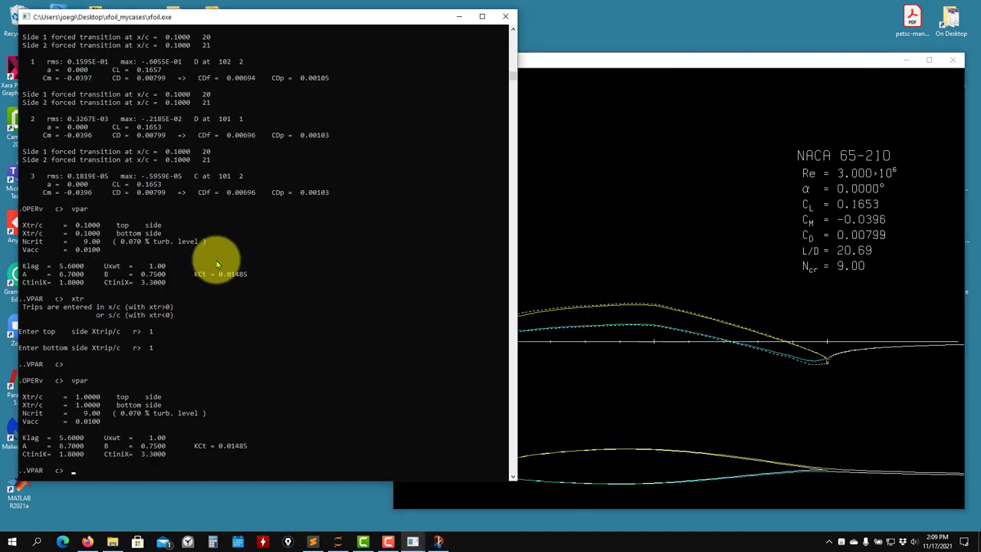
Step: Return to OPER, solve alfa 0 again with free transition, and bring the Cp plot to the front
key(Return)
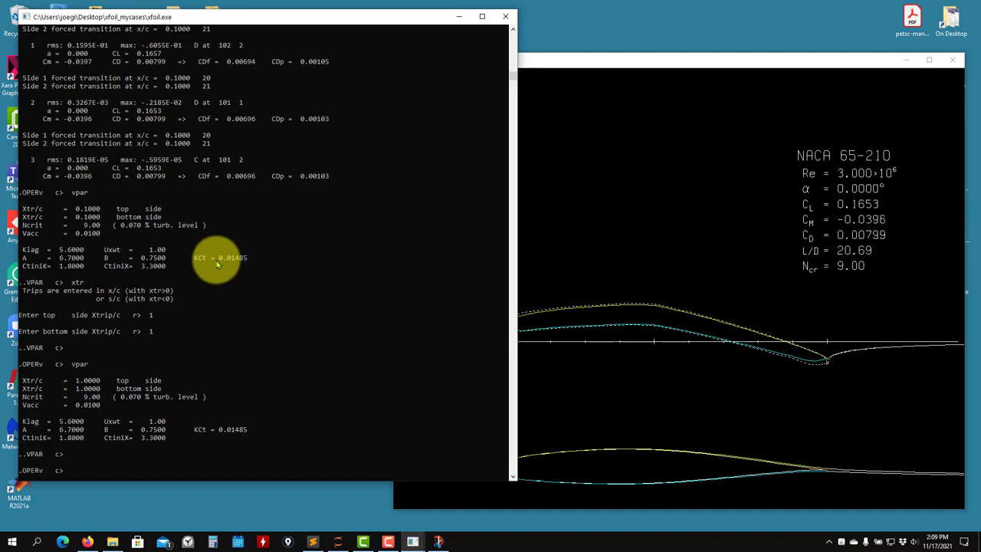
text(alfa 0)
key(Return)
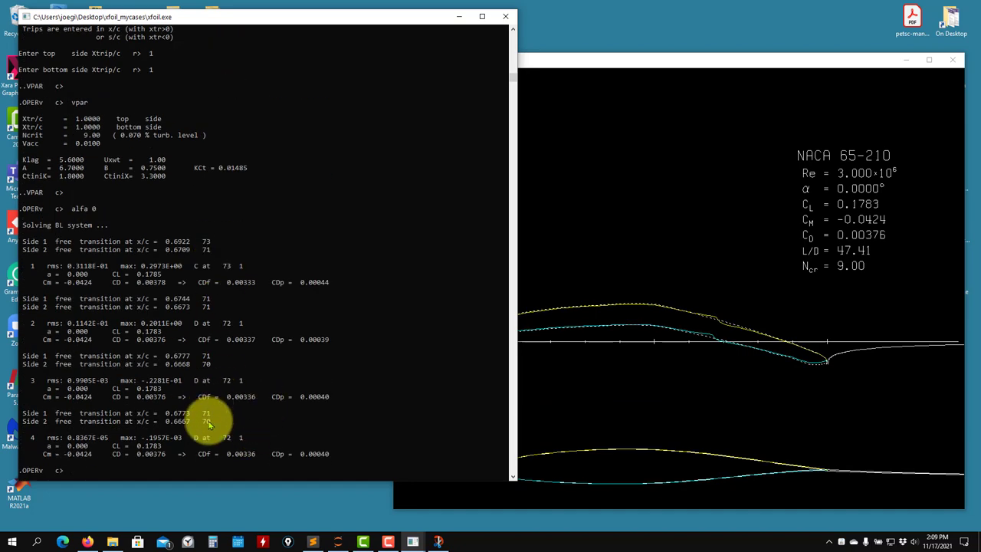
click(810, 329)
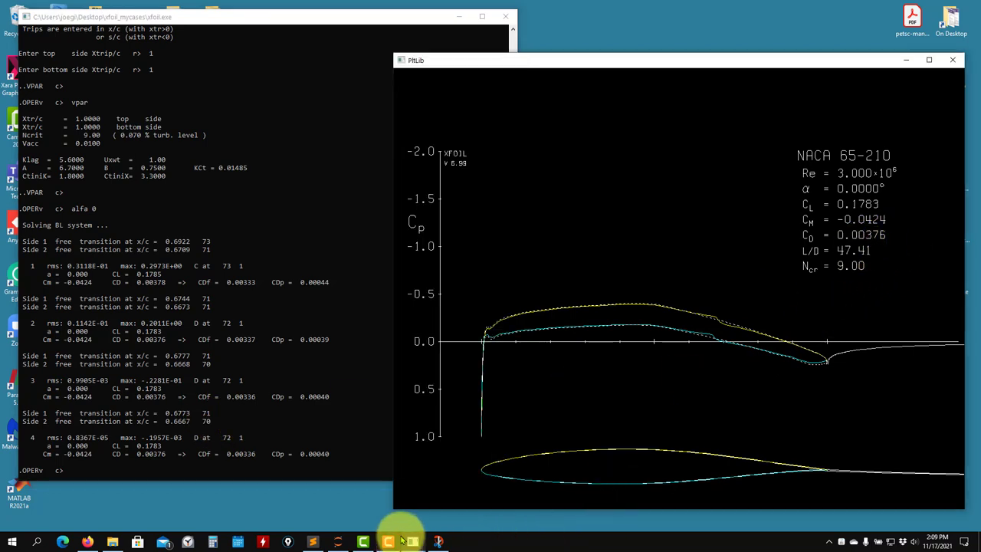
Step: Compare the snipped forced-transition results in Snip & Sketch with the free-transition console output, then close the snip
click(440, 539)
mouse_move(376, 39)
mouse_down()
mouse_move(682, 26)
mouse_move(641, 18)
mouse_move(642, 26)
mouse_up()
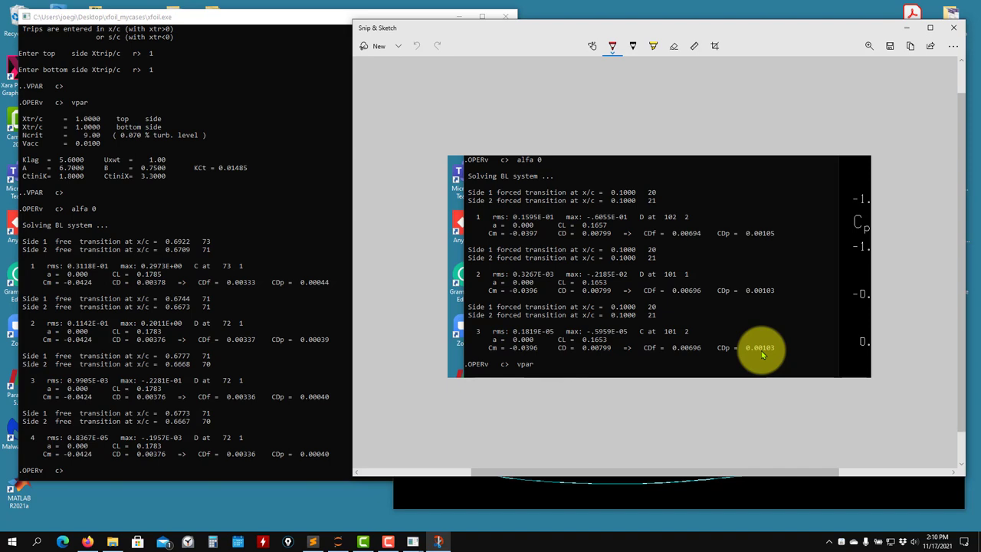
click(948, 29)
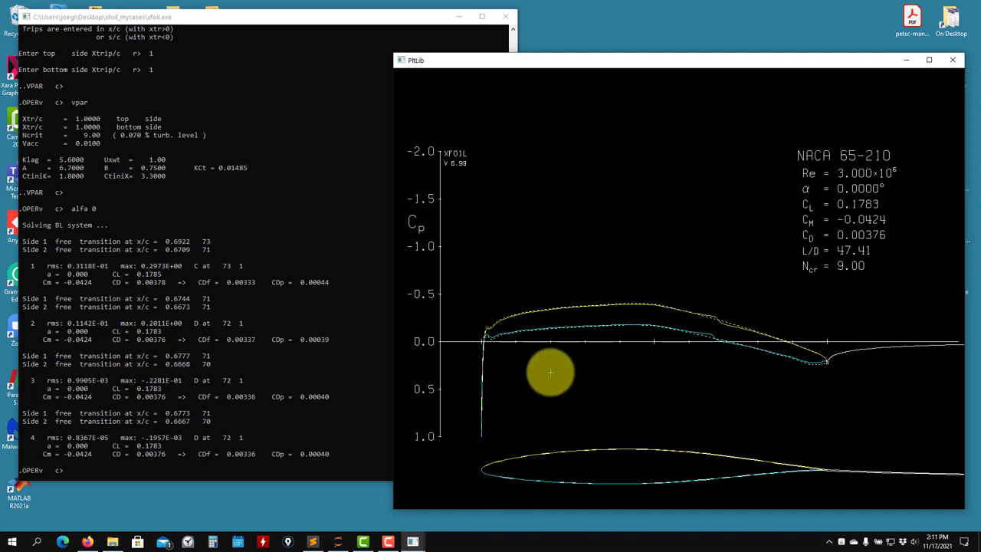
Step: Enter the viscous parameter submenu with vpar and list its available commands
click(84, 282)
text(vp)
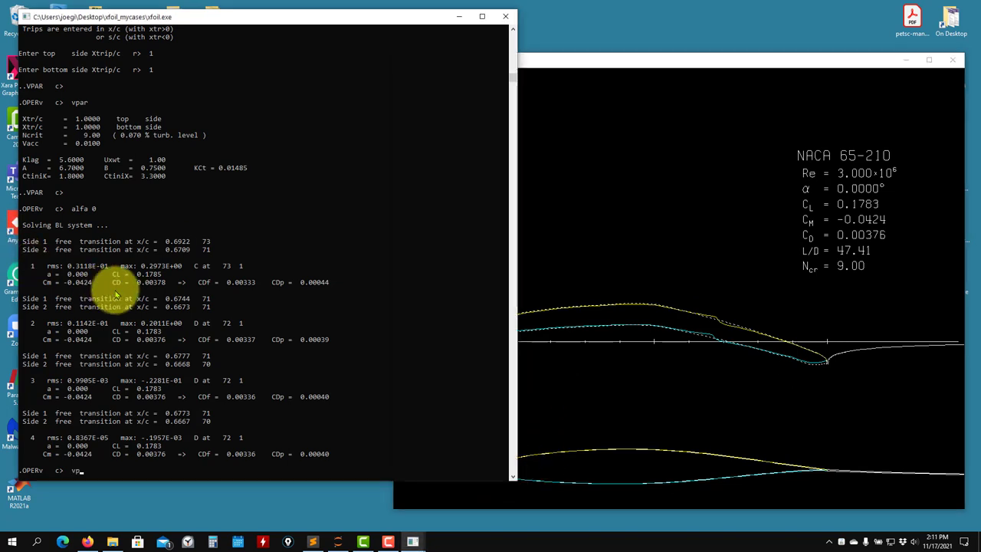
text(ar)
key(Return)
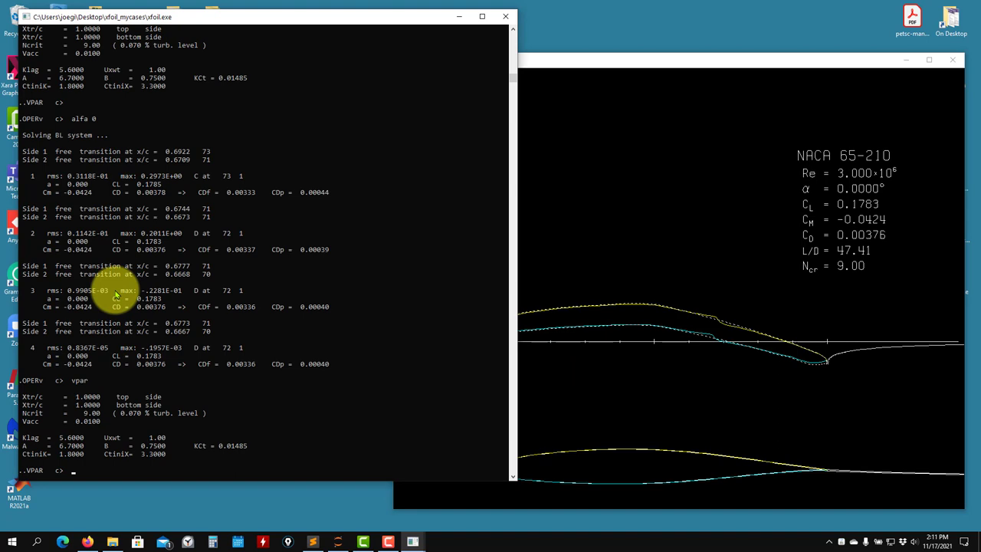
text(?)
key(Return)
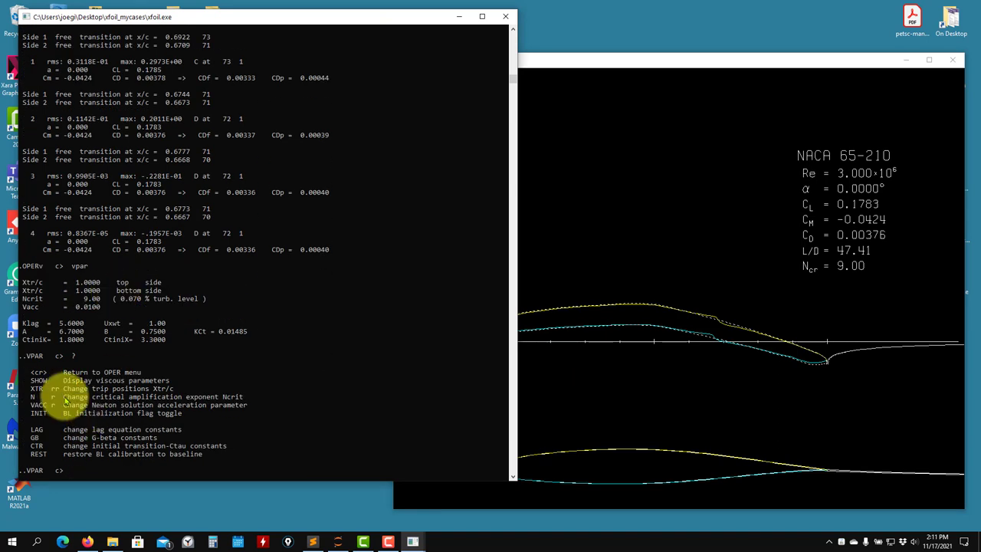
Step: Set the critical amplification ratio Ncrit to 2 and display the viscous parameters
text(n)
key(Return)
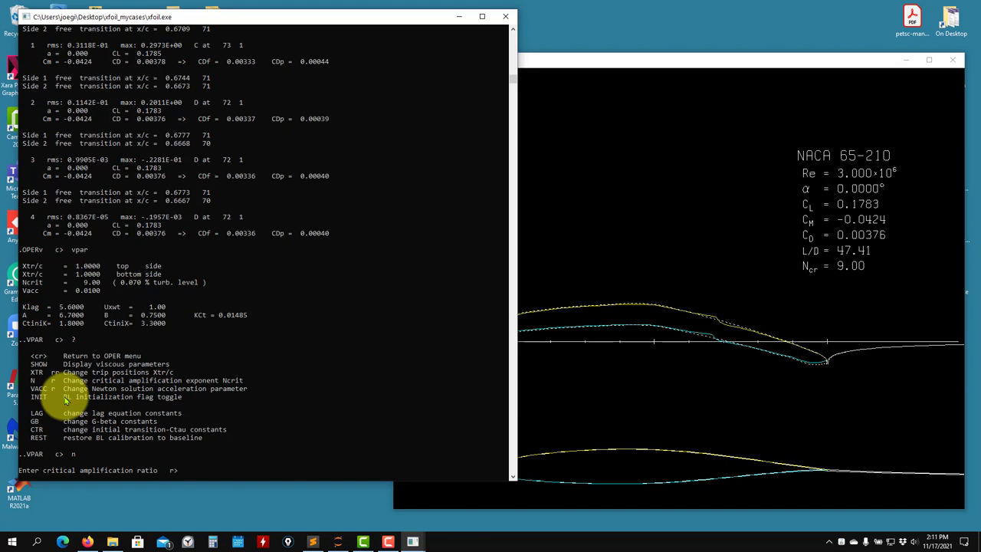
text(2)
key(Return)
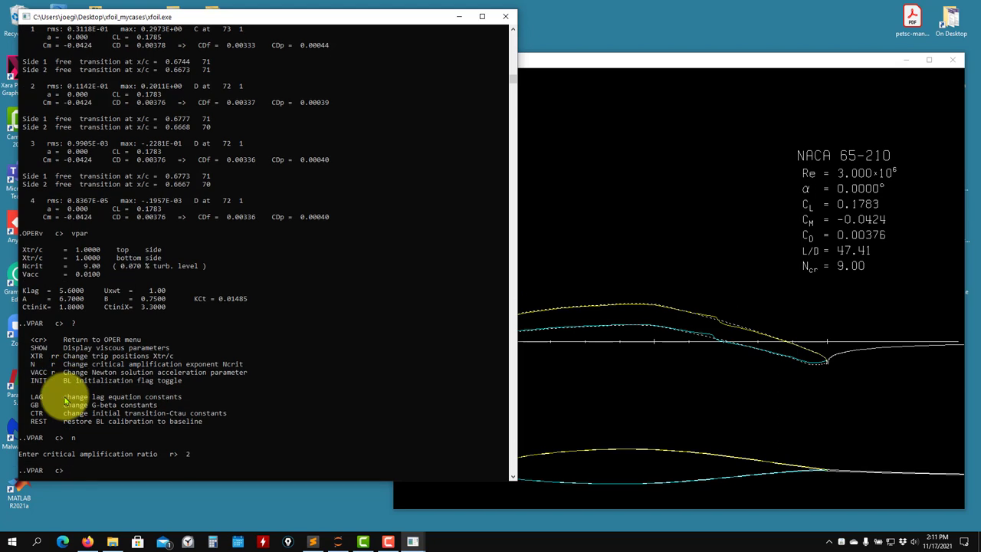
text(?)
key(Return)
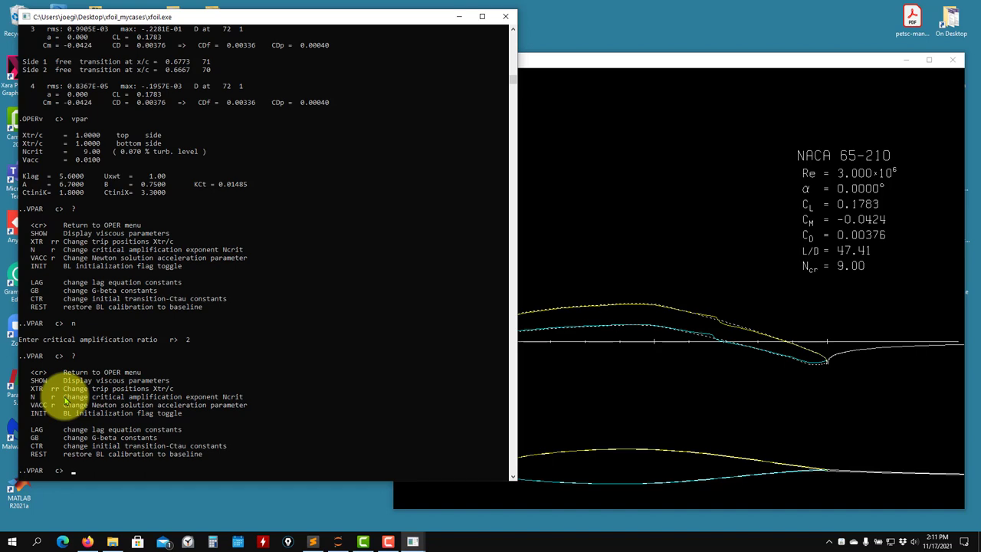
text(show)
key(Return)
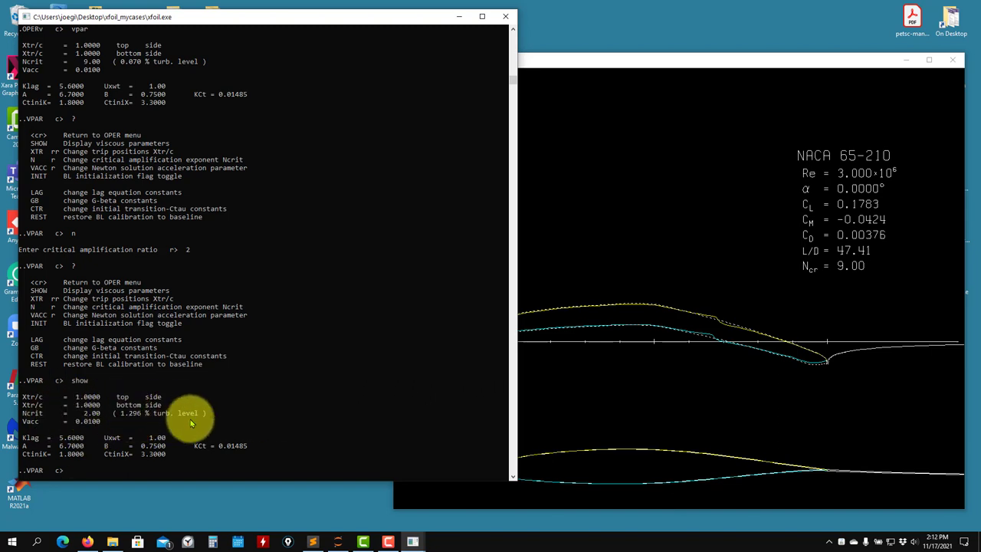
Step: Change the critical amplification ratio Ncrit to 16 and show the viscous parameters with the matching turbulence level
text(n)
key(Return)
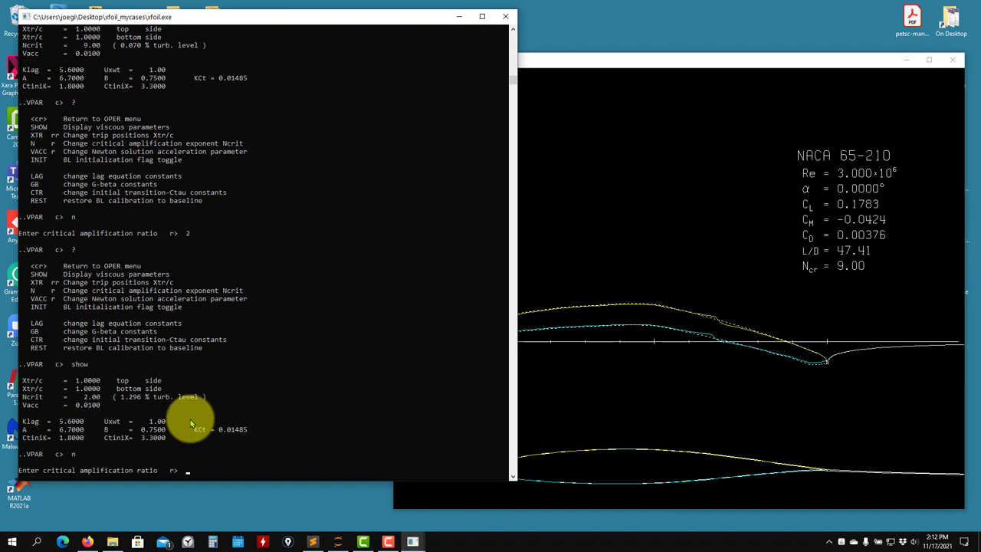
text(16)
key(Return)
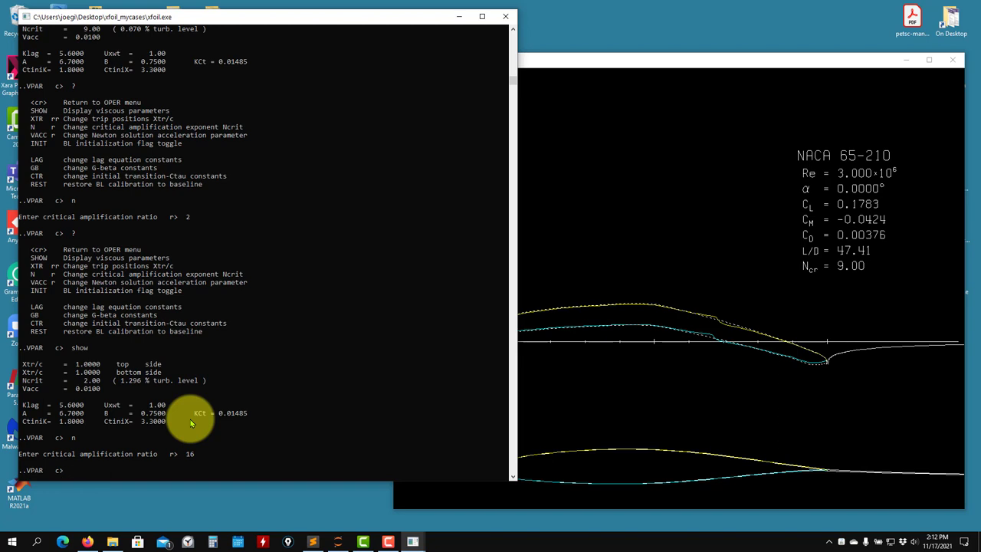
text(show)
key(Return)
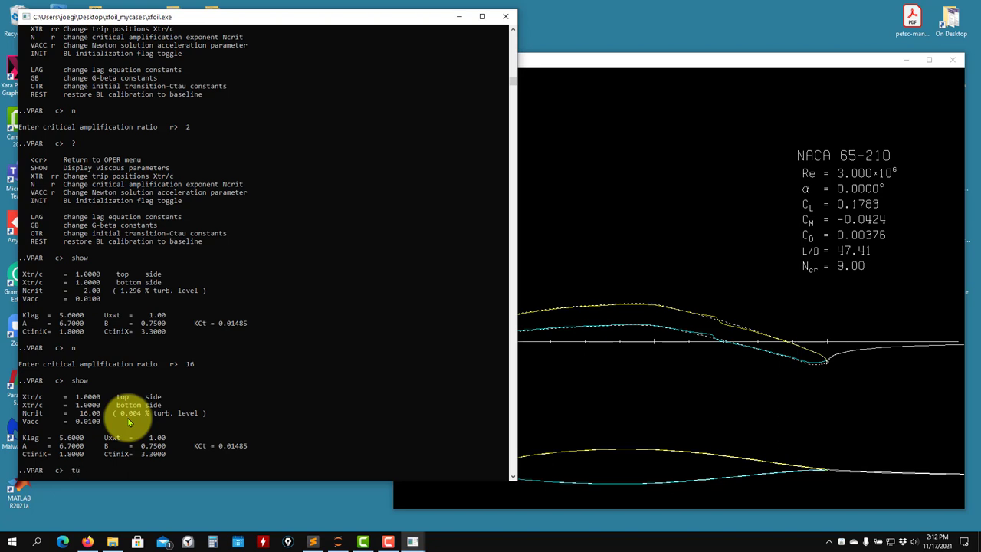
Step: Set Ncrit back to 2 and check it in the viscous parameter listing
text(n)
key(Return)
text(2)
key(Return)
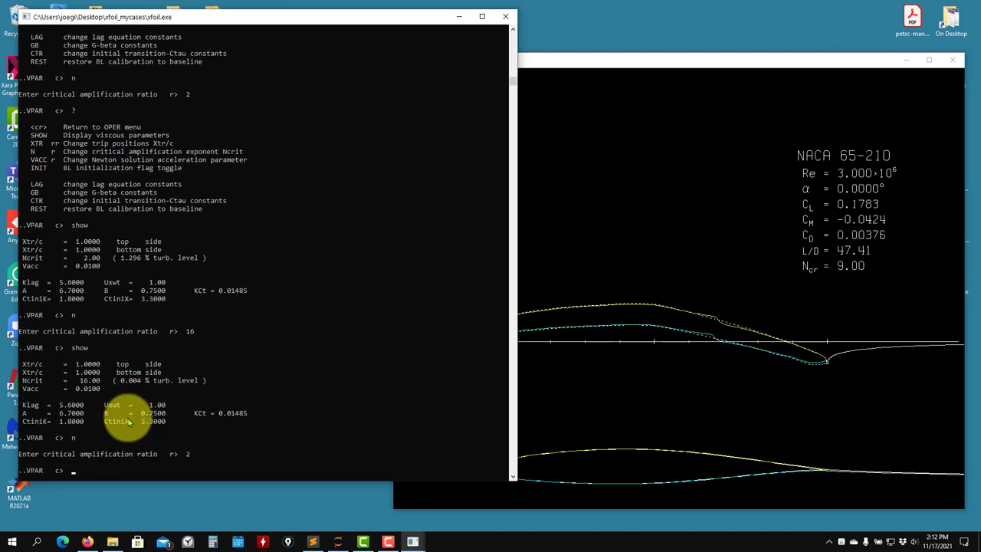
text(show)
key(Return)
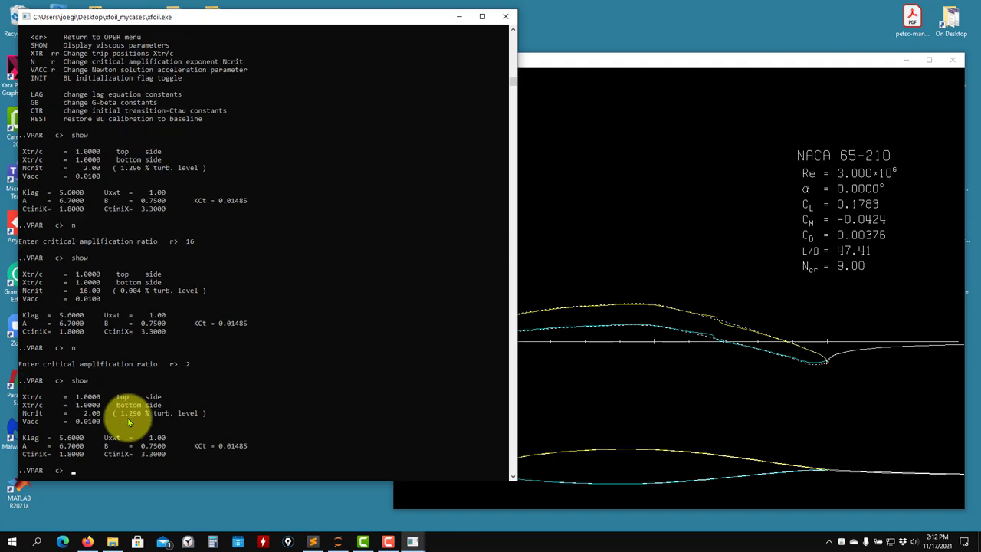
Step: Return to OPER, solve alfa 0 with the new Ncrit, and review the Cp plot and console results
key(Return)
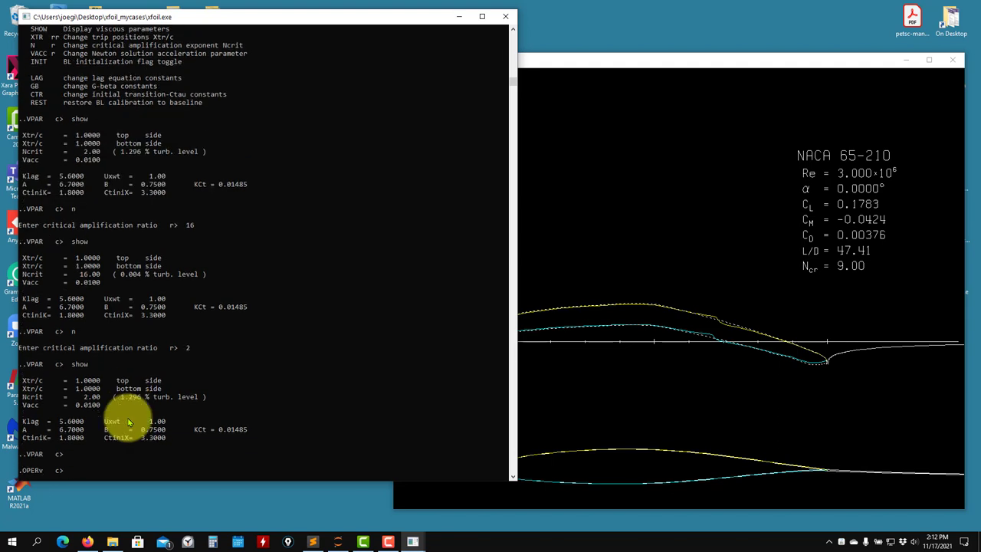
text(a)
click(599, 406)
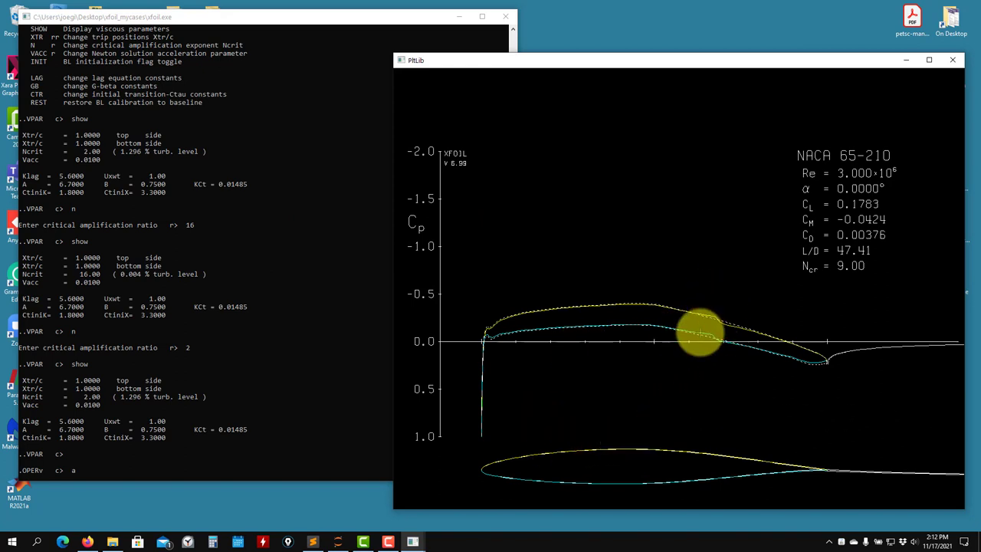
click(128, 416)
text(a)
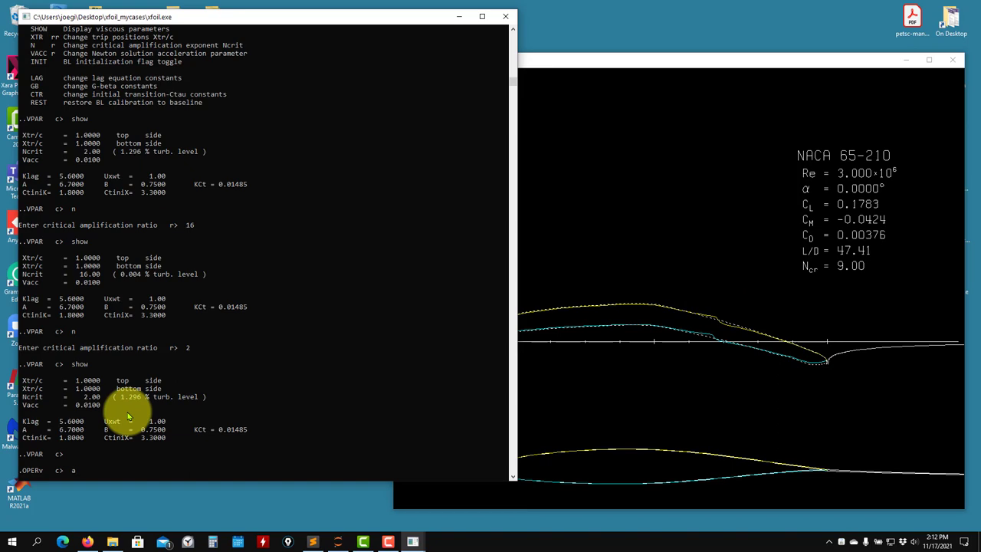
text(lfa 0)
key(Return)
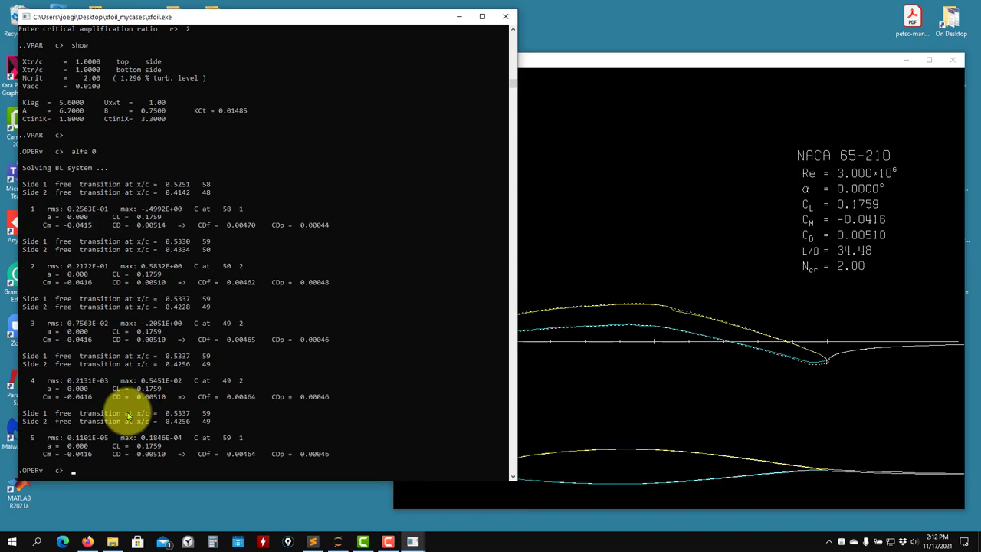
click(578, 459)
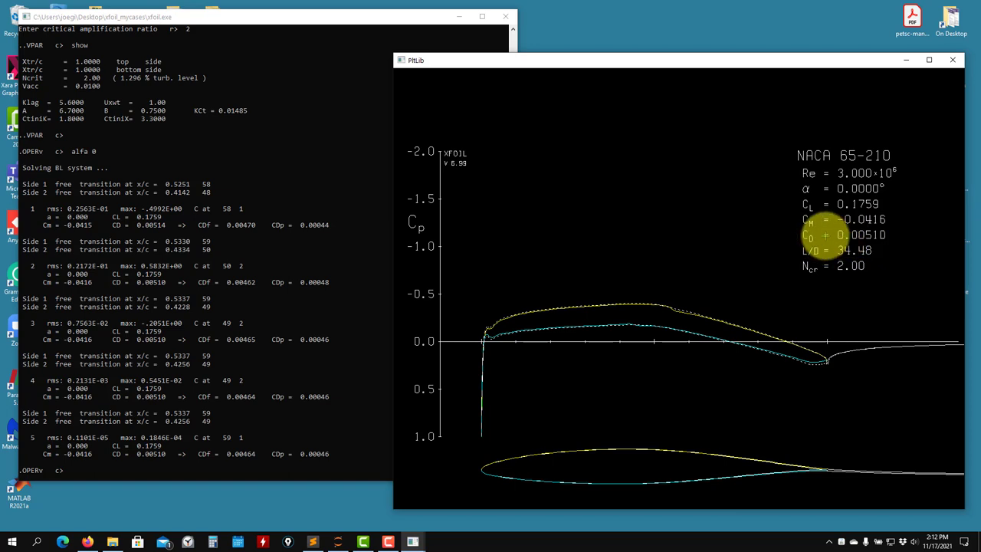
click(287, 381)
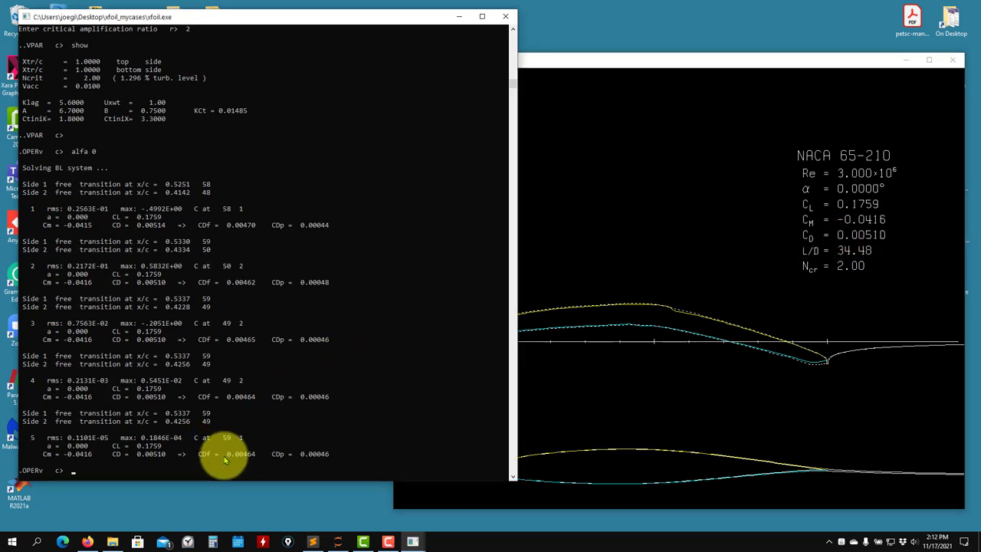
click(335, 540)
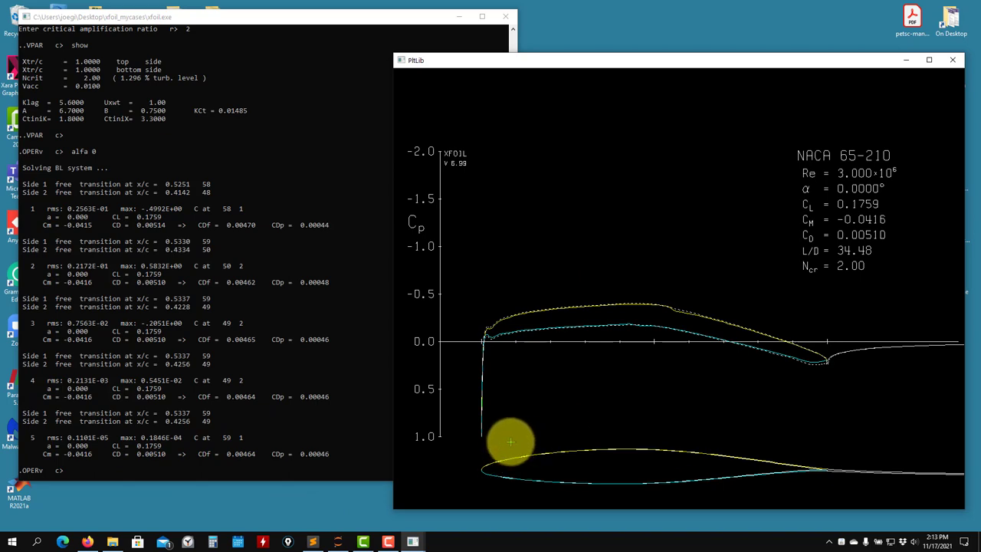
click(315, 541)
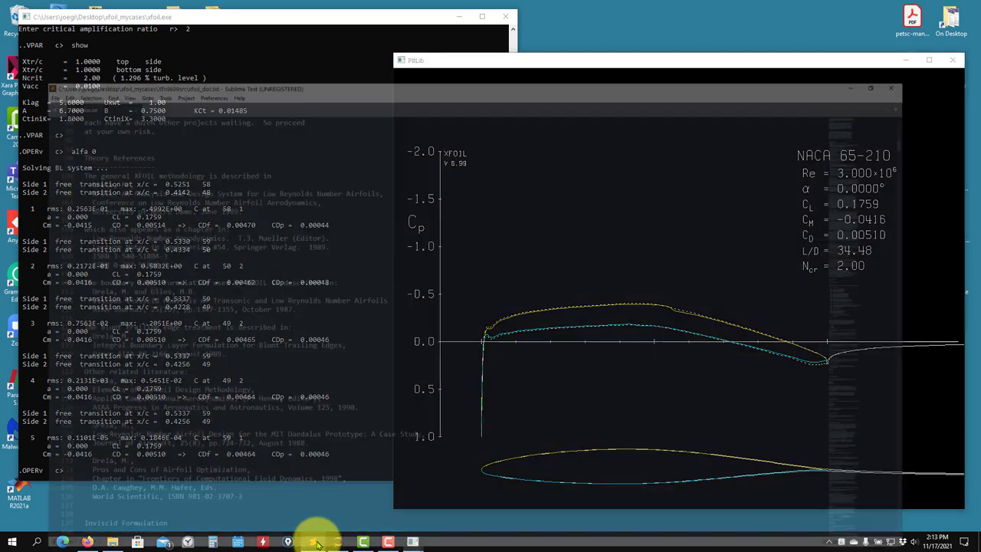
click(314, 541)
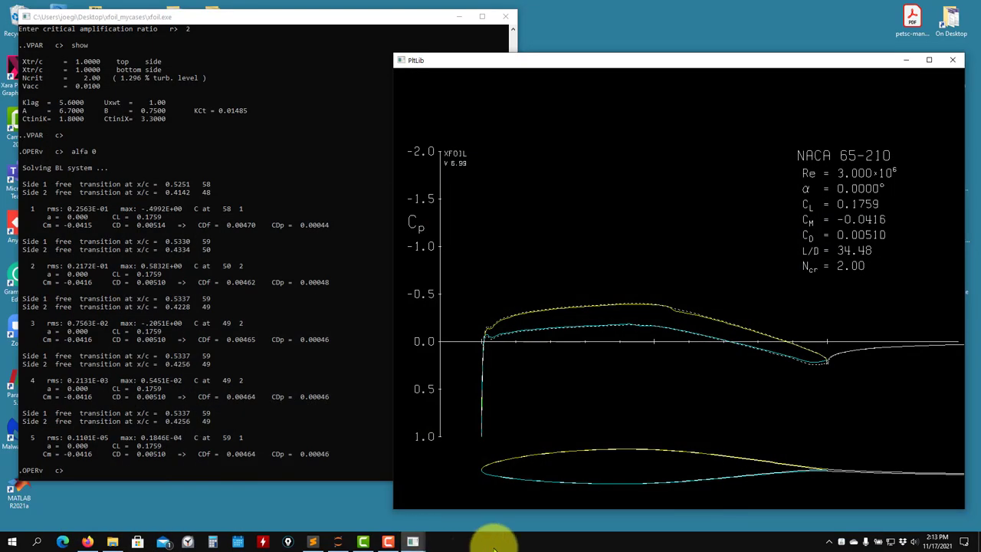
click(964, 542)
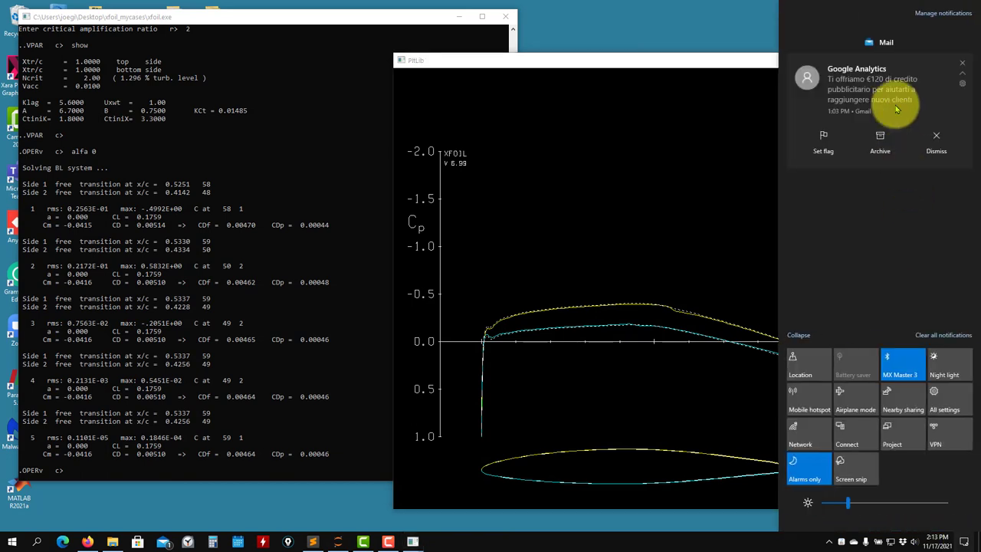
click(230, 512)
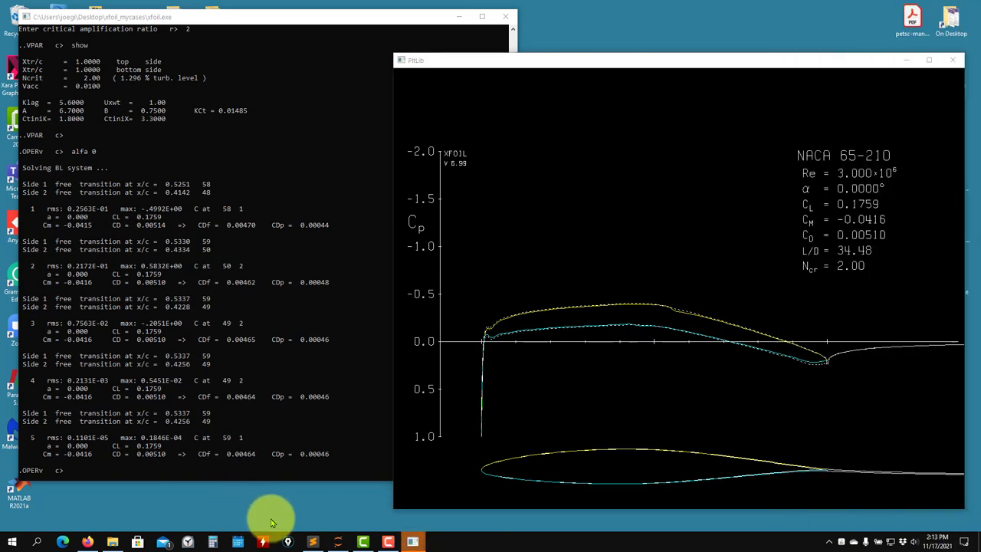
click(211, 443)
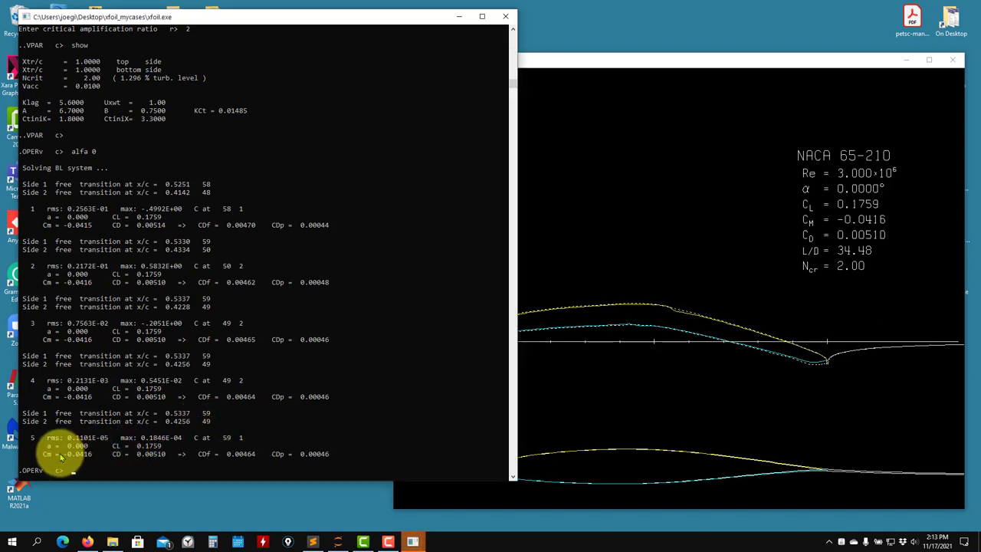
Step: Examine the Cp plot alongside the converged alfa 0 output in the console
click(623, 433)
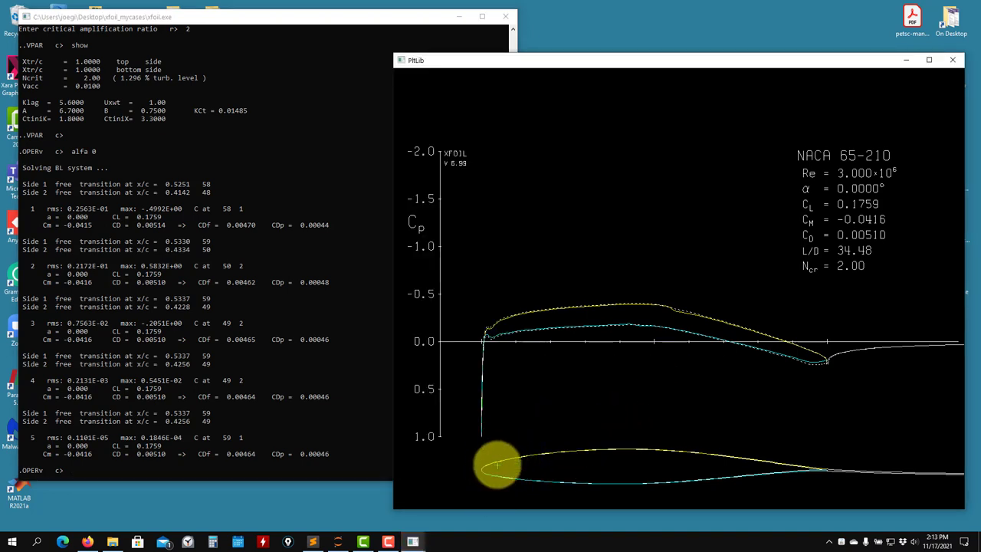
click(78, 460)
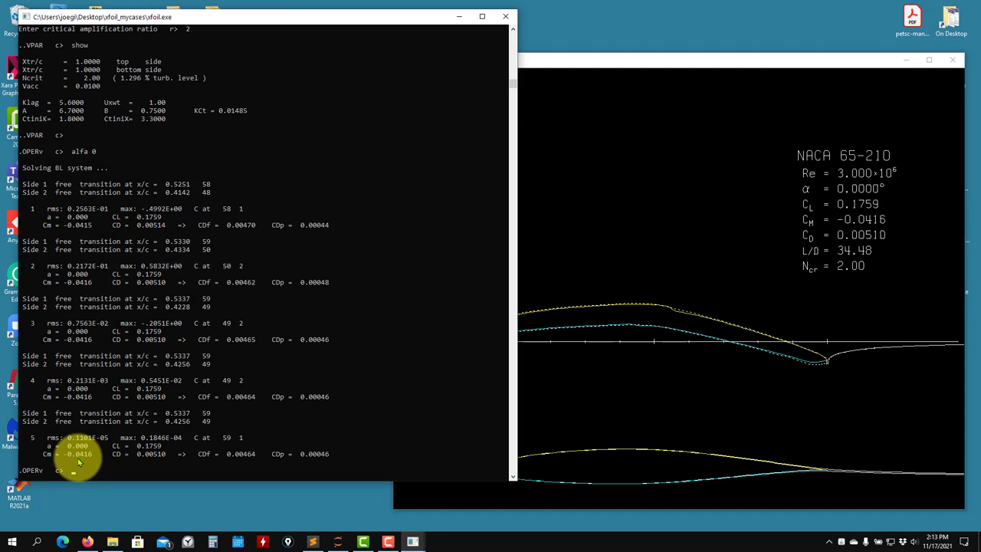
click(759, 324)
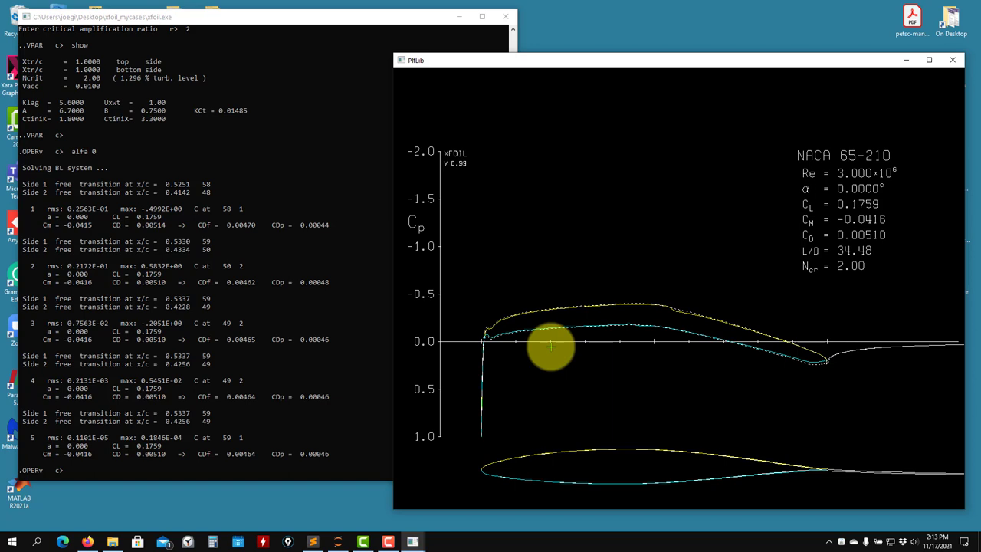
Step: List the OPER commands in the console and look over the current Cp plot
click(215, 337)
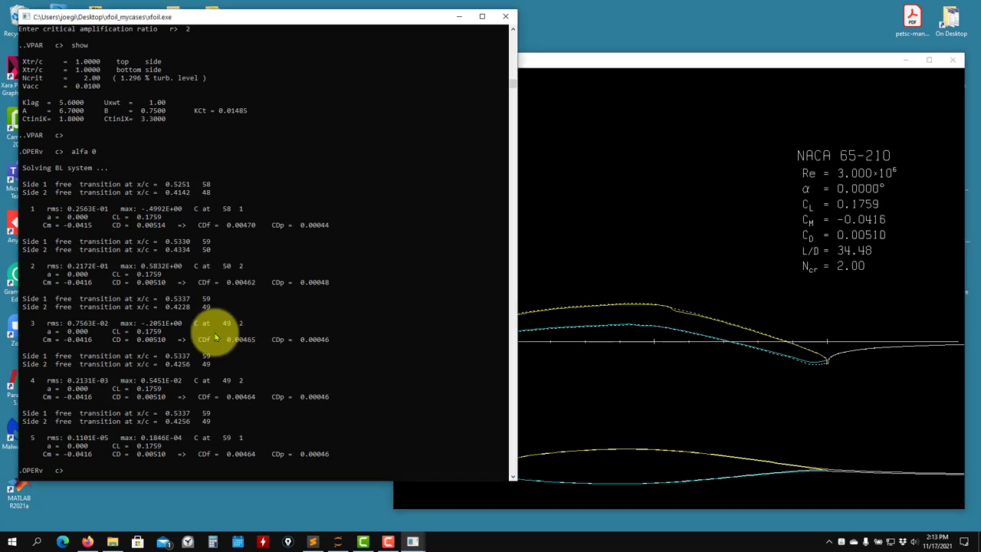
text(?)
key(Return)
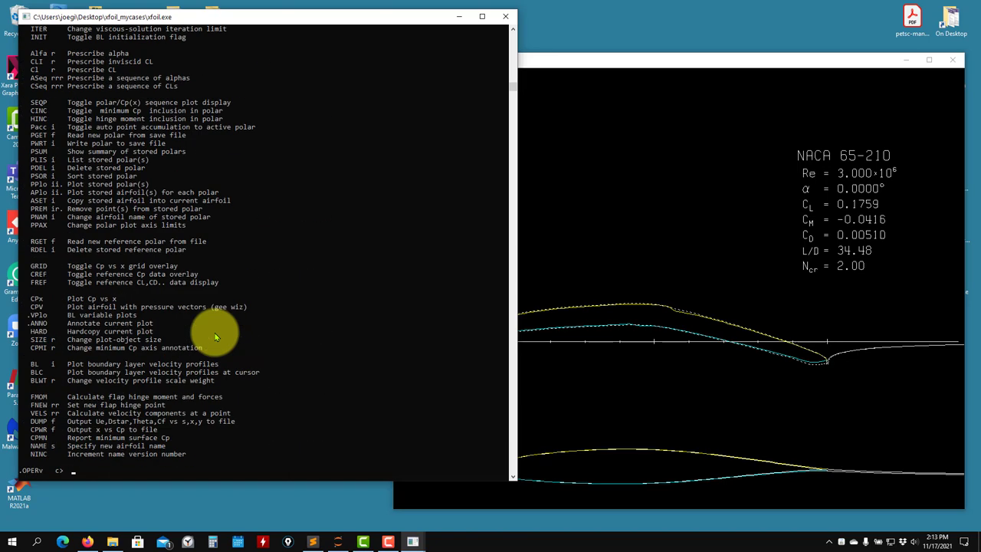
click(866, 207)
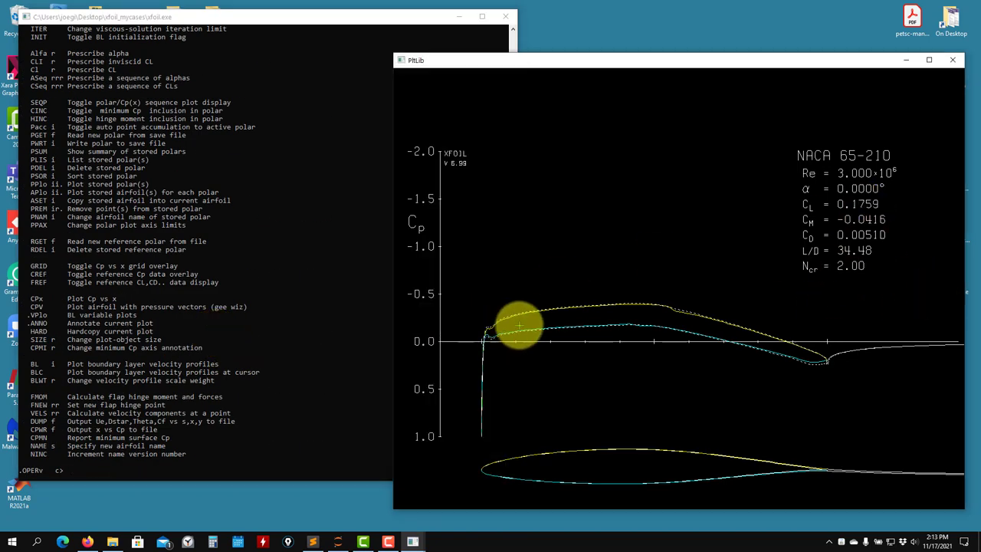
Step: Plot the airfoil with pressure vectors using cpv and bring the plot window to the front
click(221, 313)
text(c)
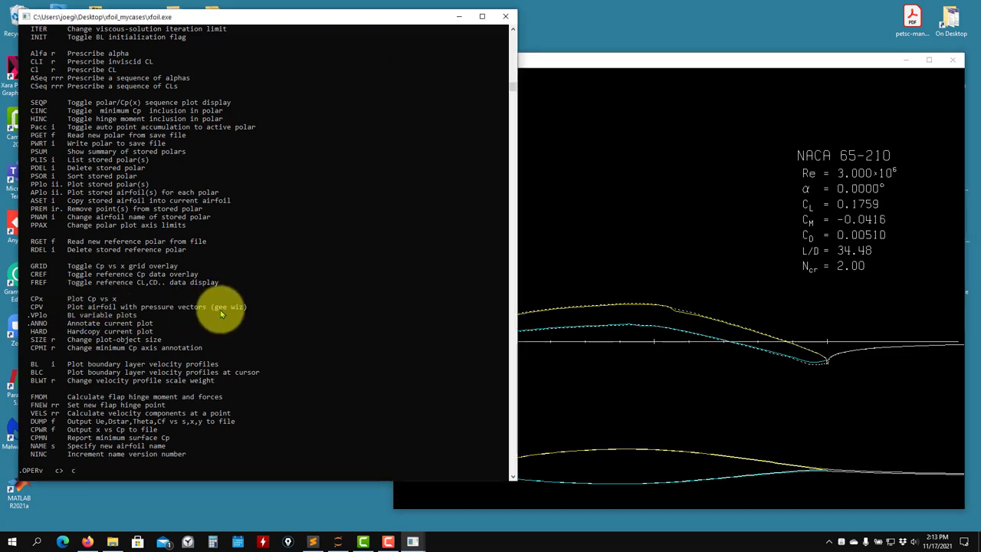
text(pv)
key(Return)
click(678, 396)
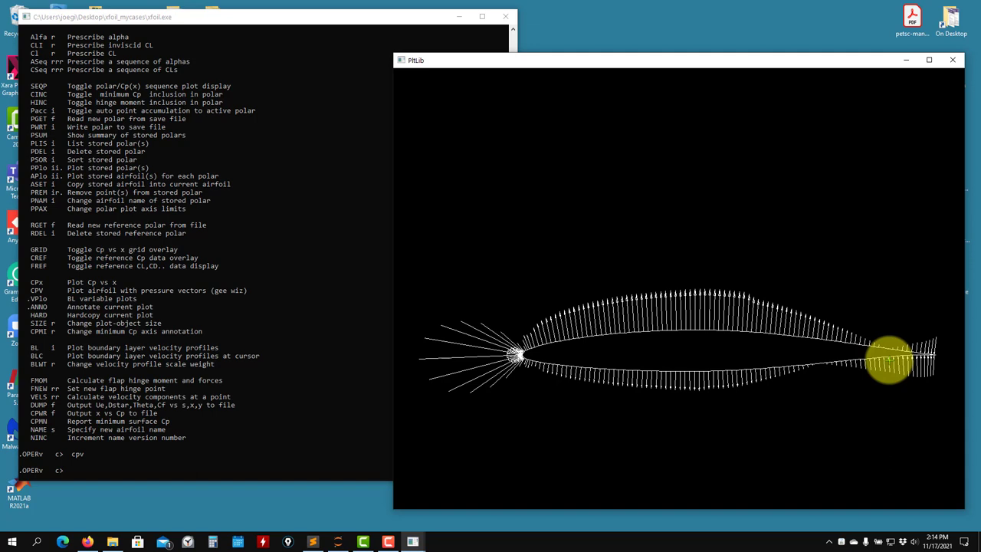
Step: Switch back to the Cp versus x plot with cpx and view it in the plot window
click(270, 358)
text(cpx)
key(Return)
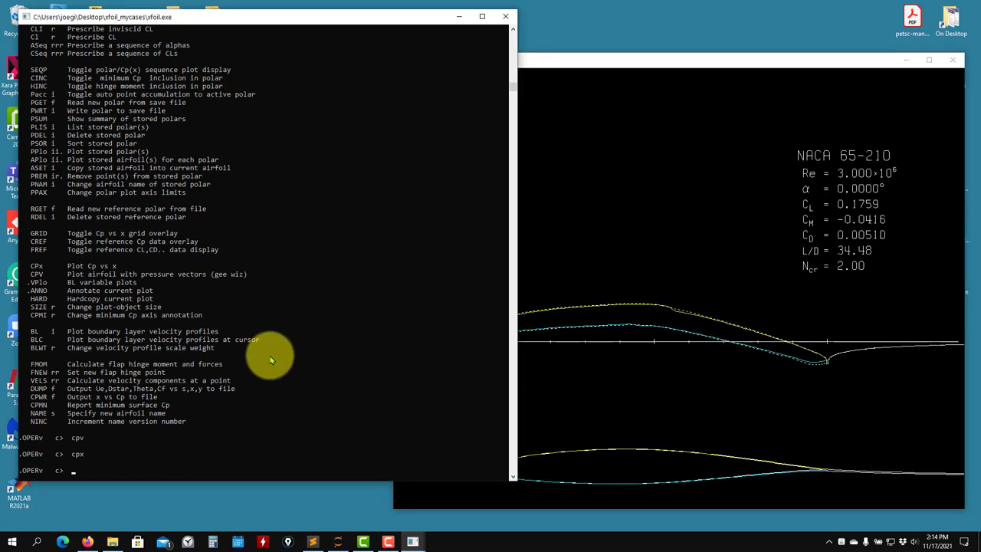
click(836, 430)
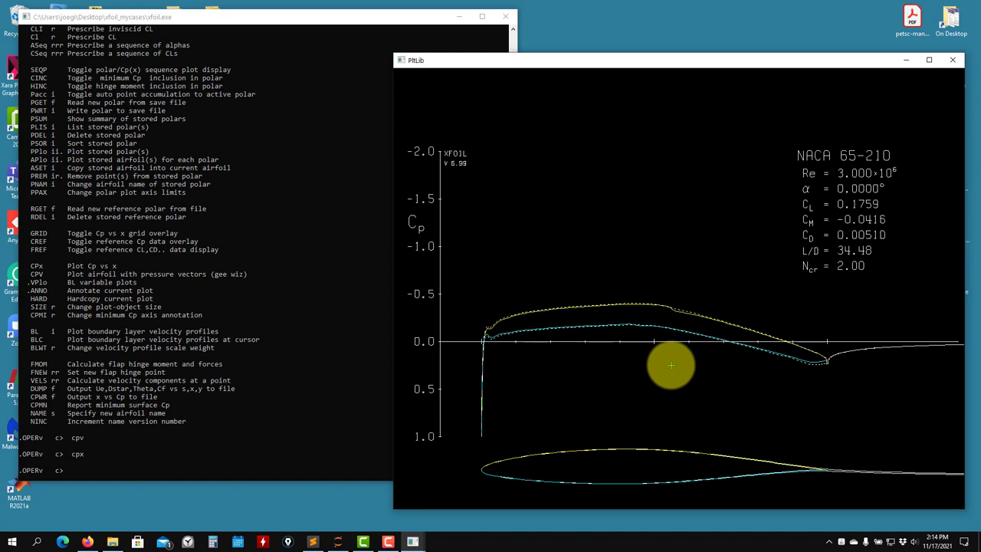
Step: Plot the airfoil with pressure vectors using cpv and inspect the vectors in the plot window
click(243, 316)
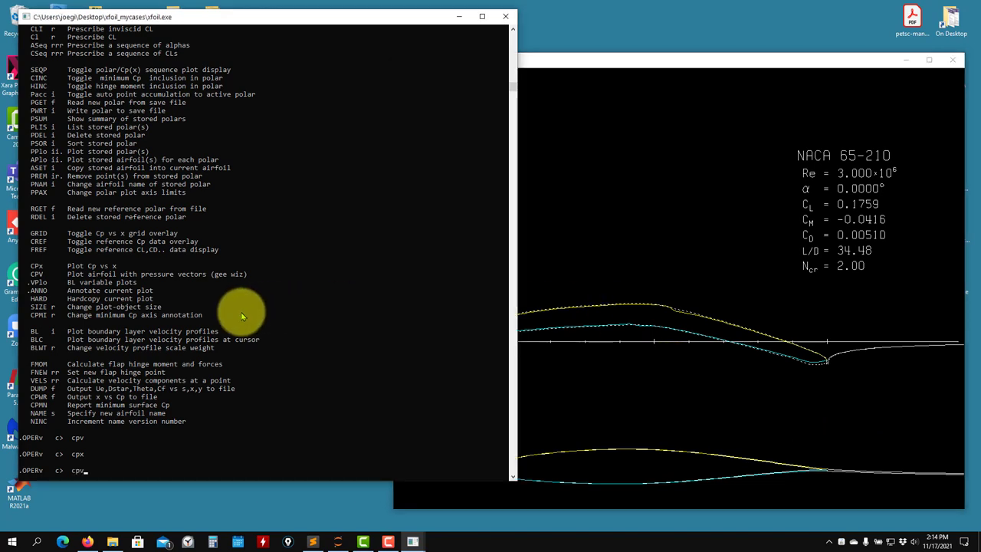
key(Return)
click(636, 328)
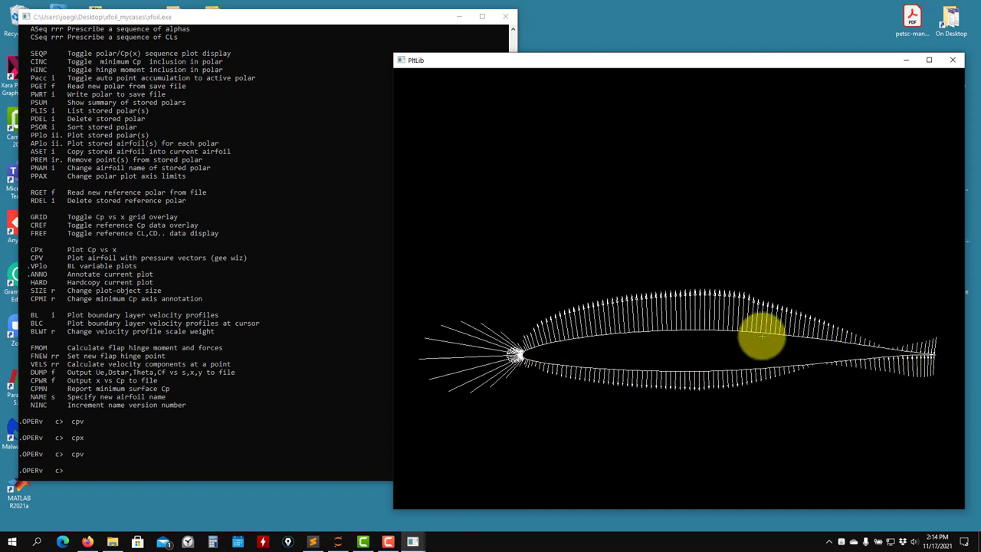
Step: Return to the Cp versus x plot using cpx and bring the plot window forward
click(281, 361)
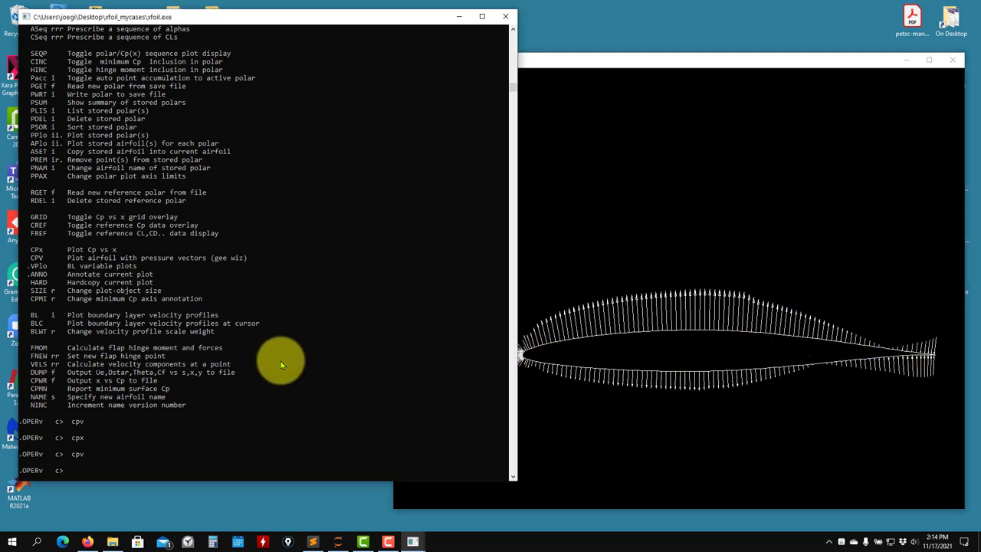
text(cpx)
key(Return)
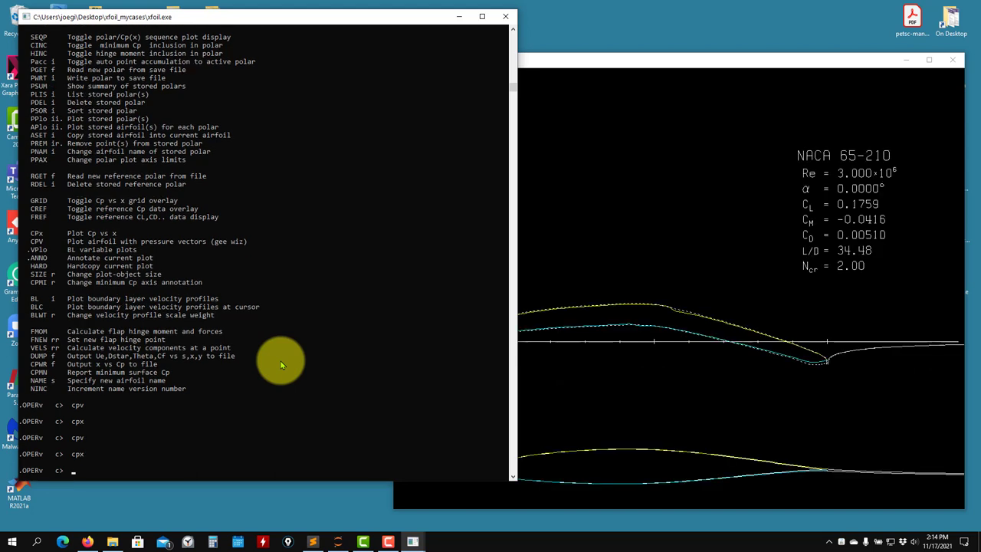
click(803, 327)
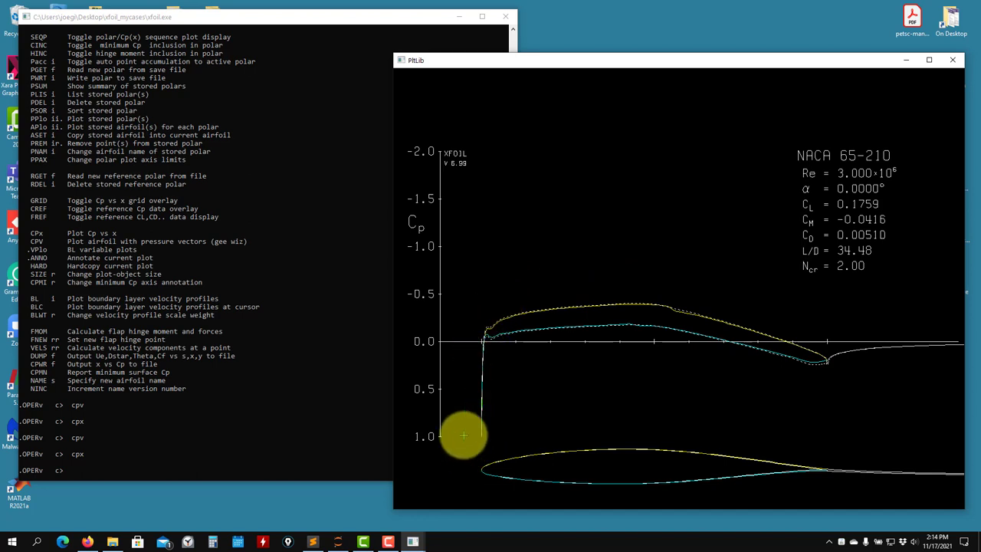
Step: List the OPER commands with ? and review the available plotting commands beside the Cp plot
click(157, 352)
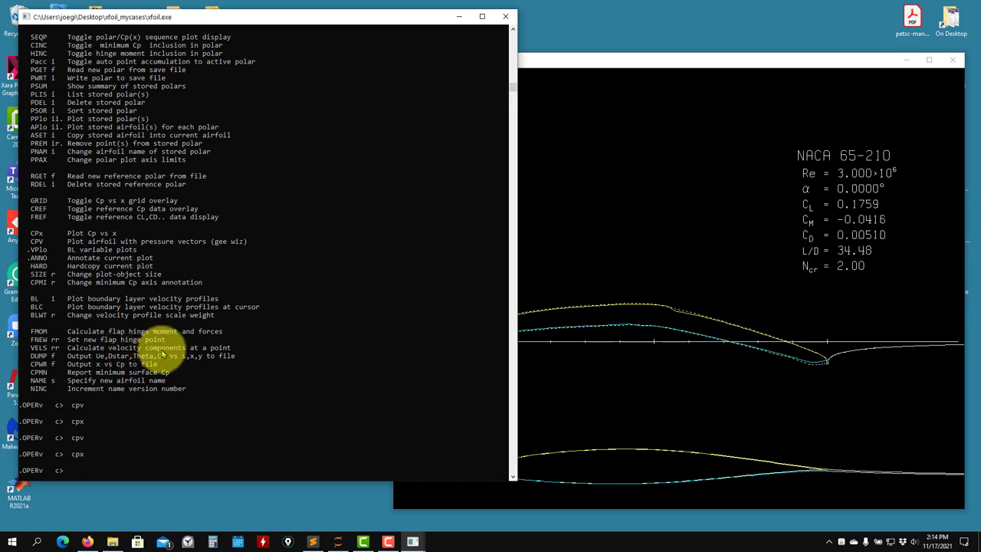
text(?)
key(Return)
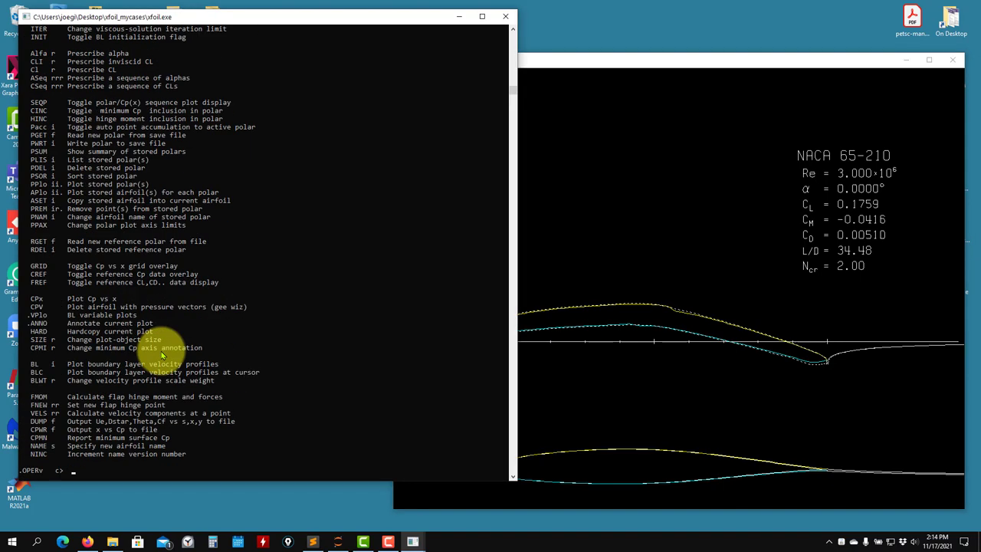
click(686, 368)
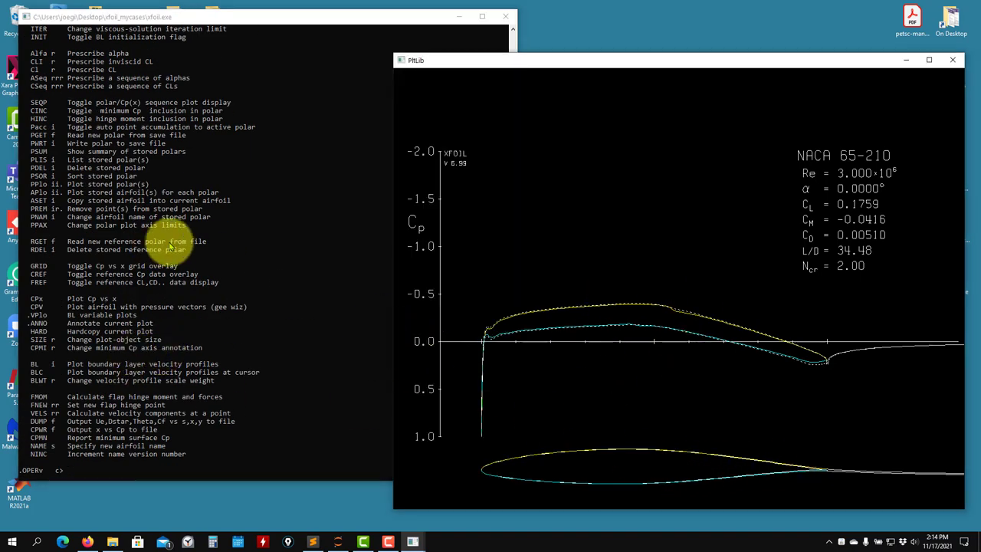
scroll(174, 242, down, 1)
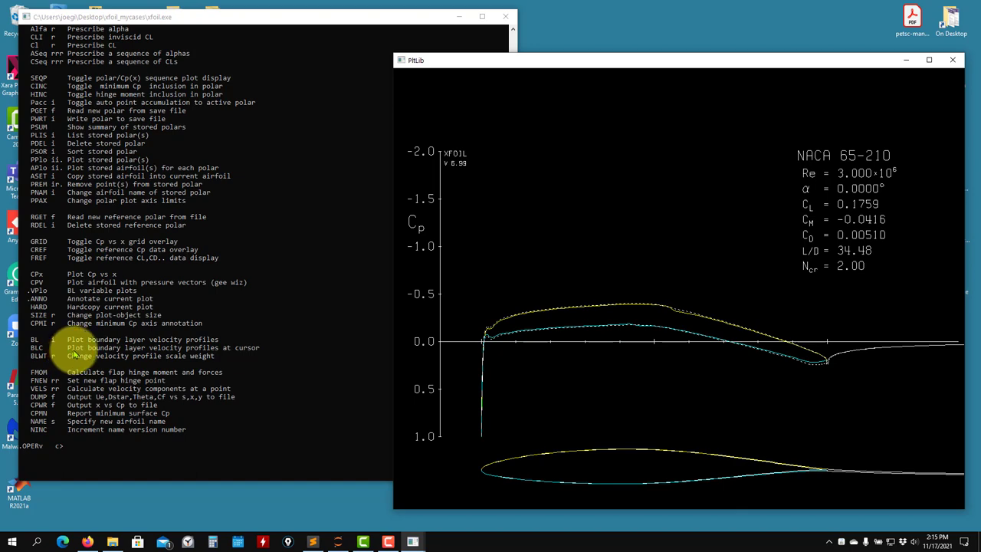
Step: Plot the boundary layer velocity profiles with bl using the default number of profiles, and inspect the printed data and the plot
click(100, 347)
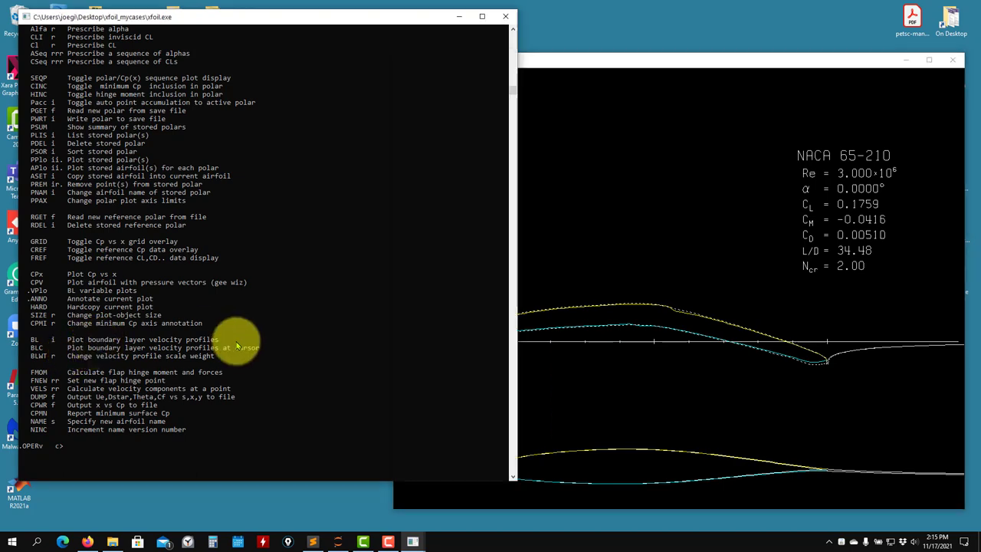
text(b)
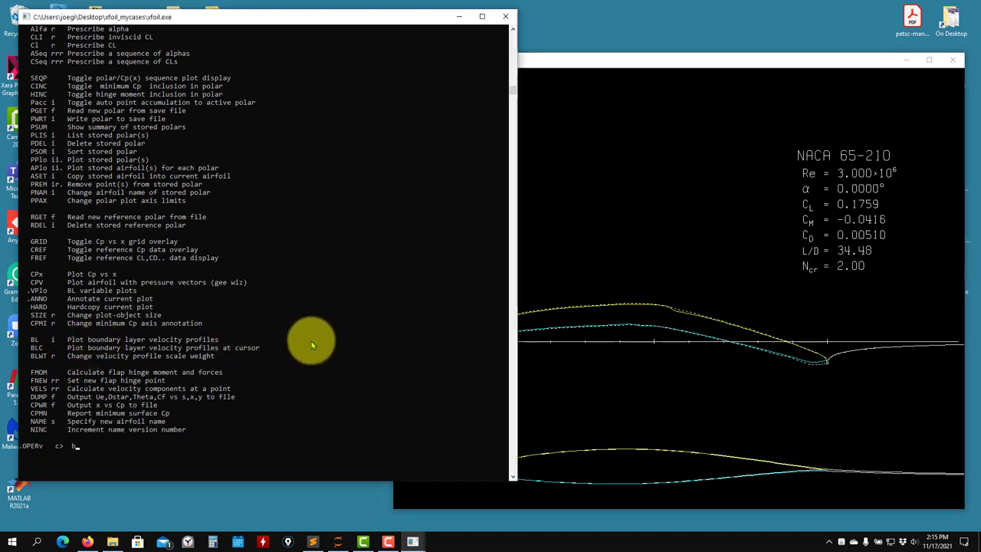
text(l)
key(Return)
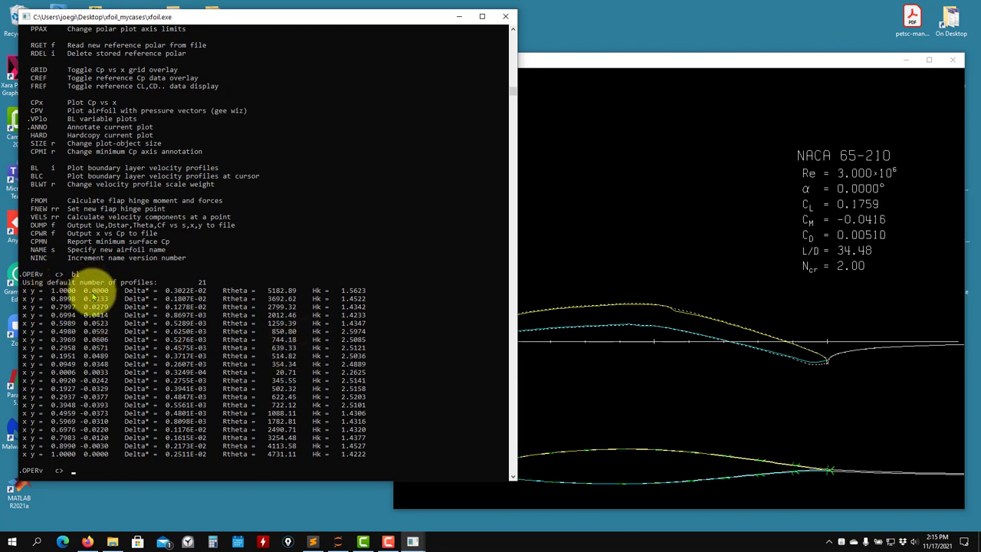
click(810, 460)
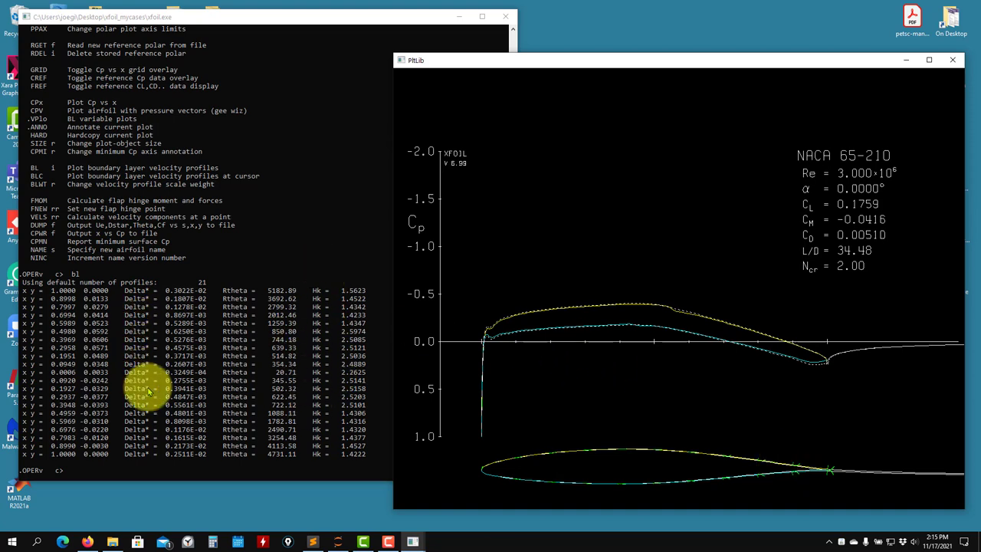
click(254, 299)
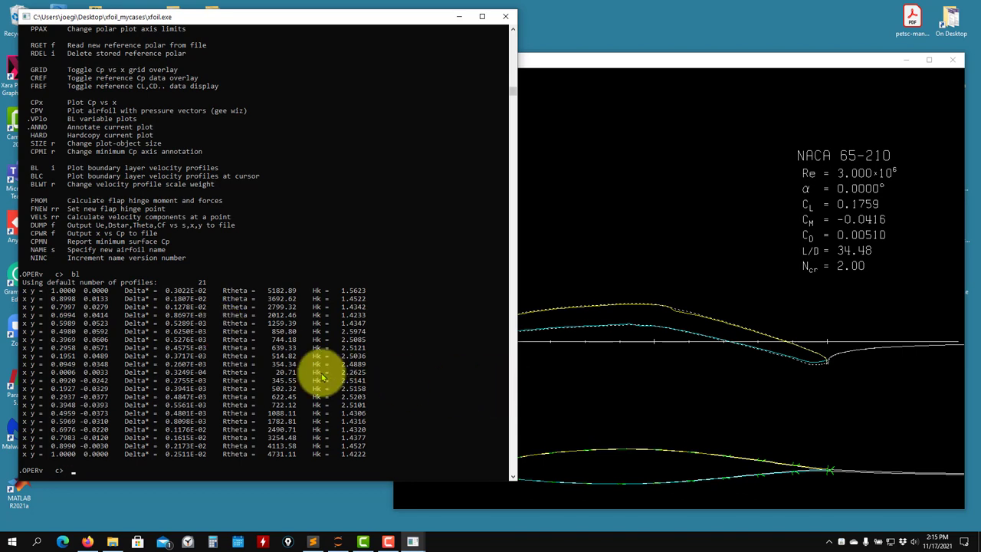
click(553, 406)
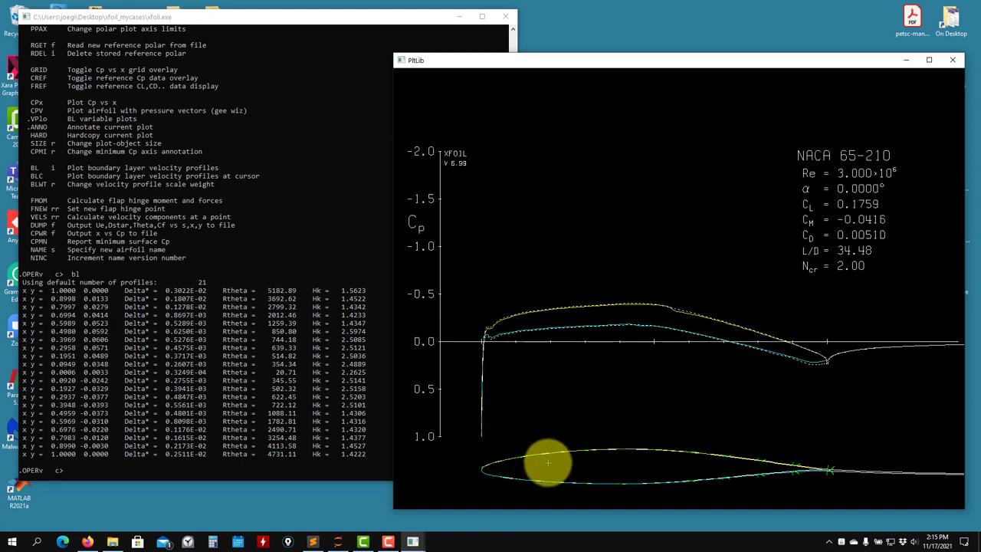
Step: List the OPER commands again with ? and look through them for the boundary layer variable plots
scroll(175, 207, up, 5)
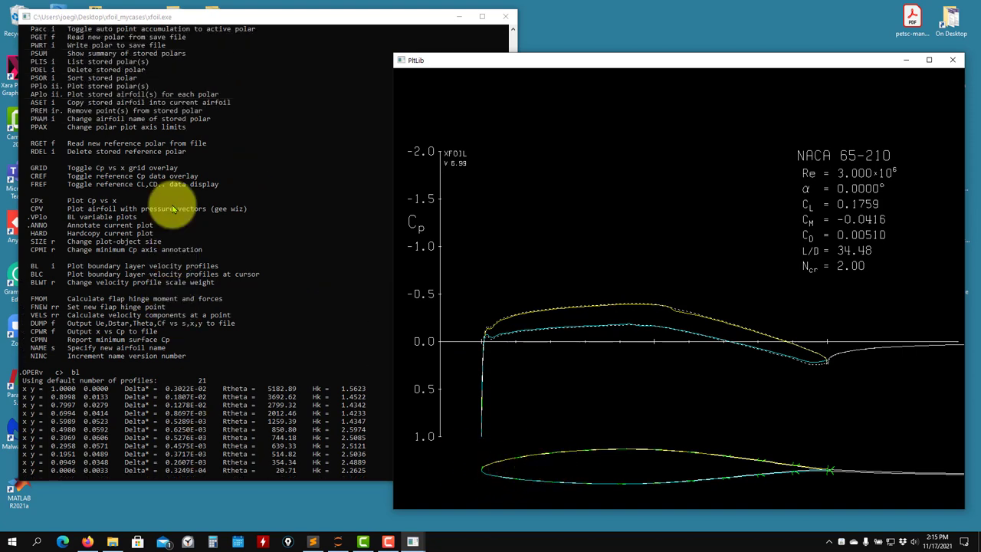
scroll(175, 207, up, 6)
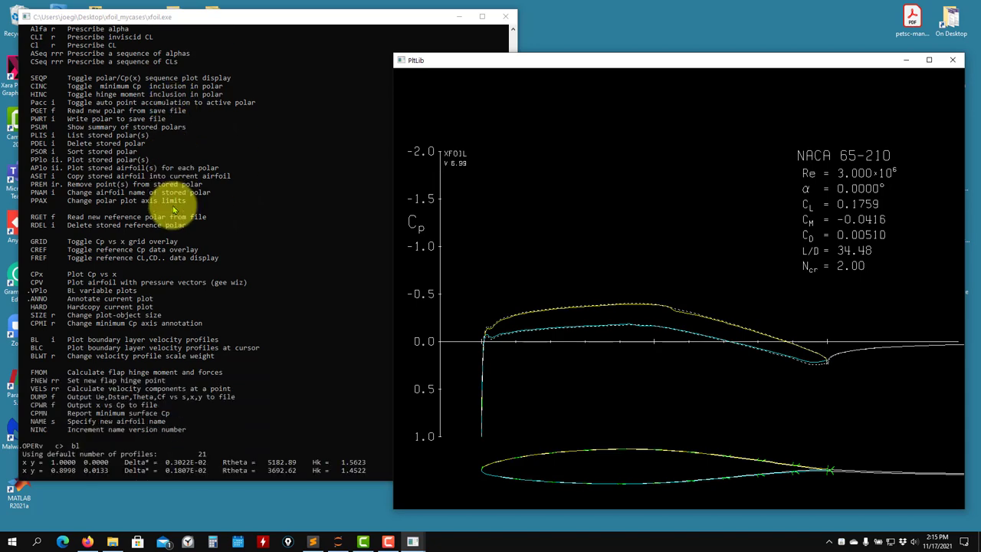
scroll(175, 209, down, 5)
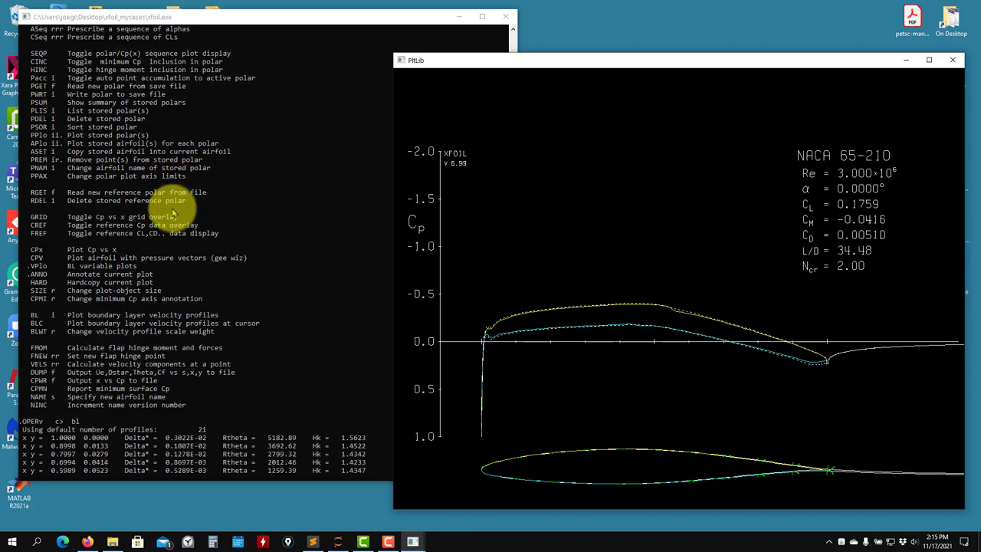
click(135, 305)
scroll(135, 305, up, 2)
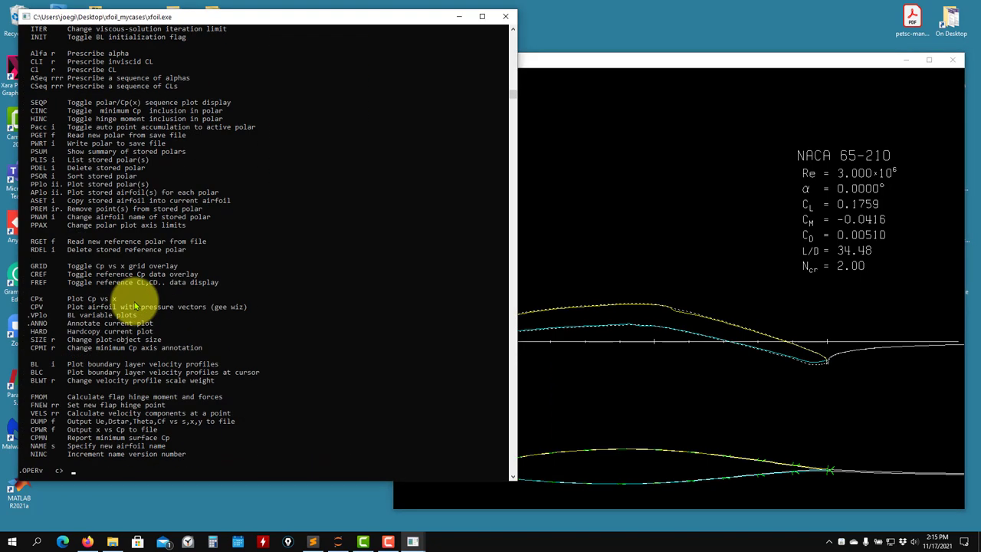
scroll(135, 305, up, 4)
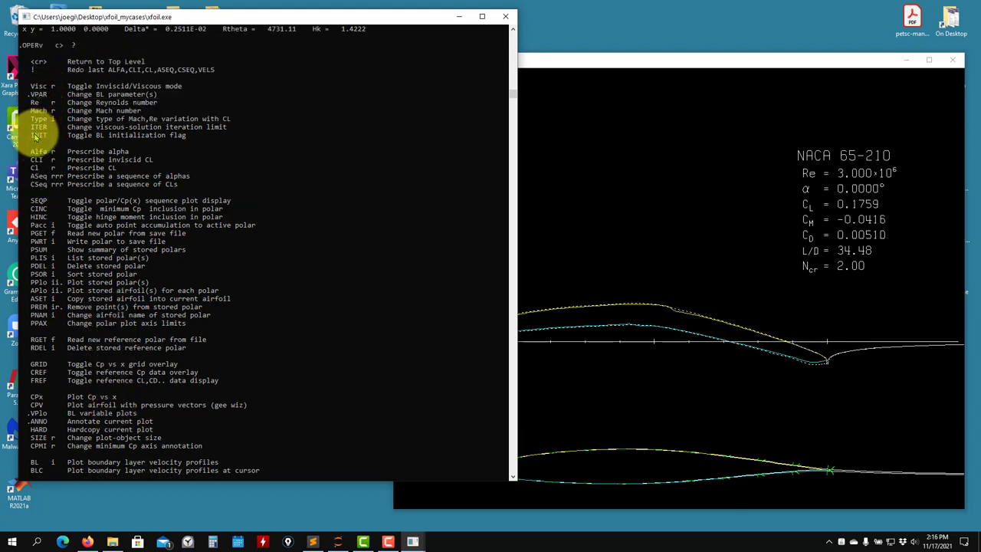
scroll(34, 205, down, 4)
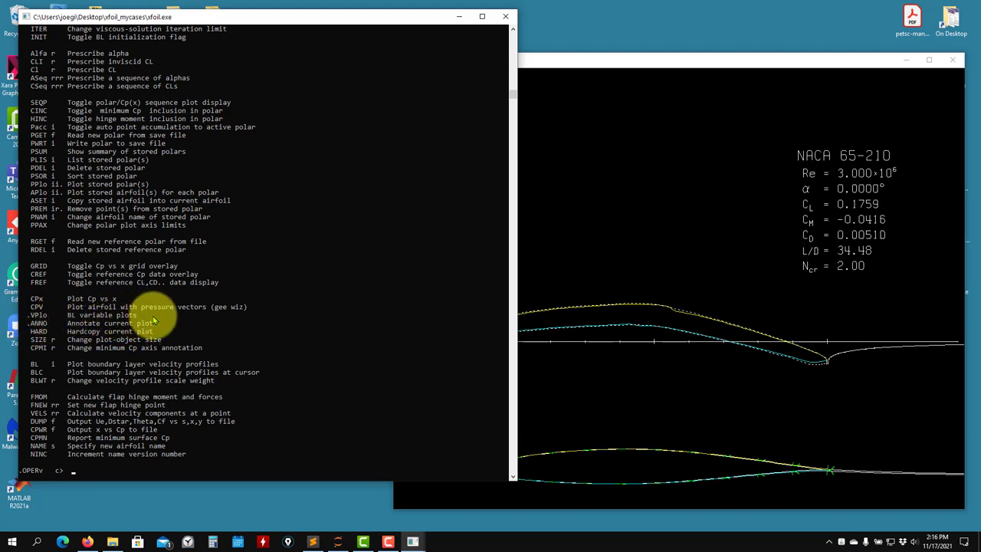
Step: Enter the boundary layer variable plotting routine with vplo and list its commands with ?
text(o)
key(Return)
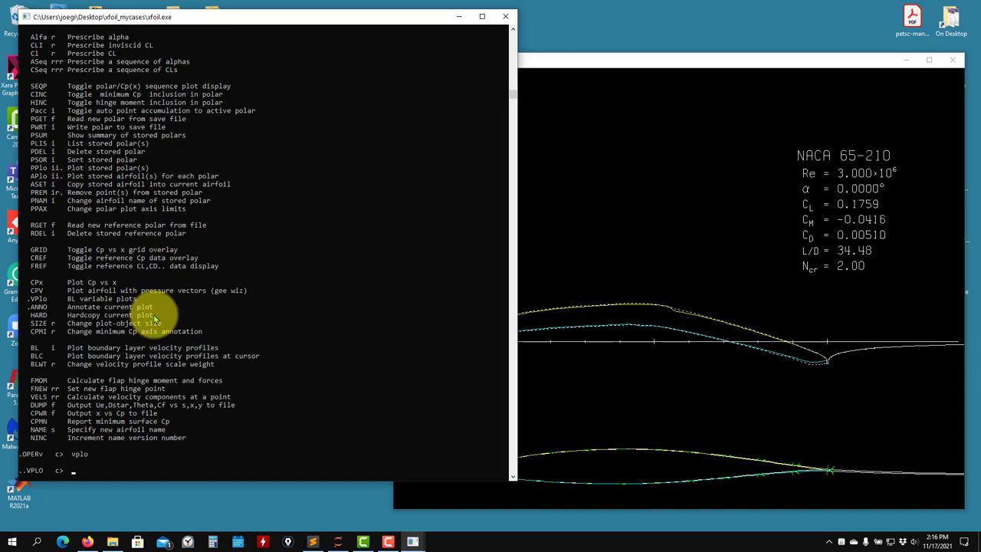
key(Return)
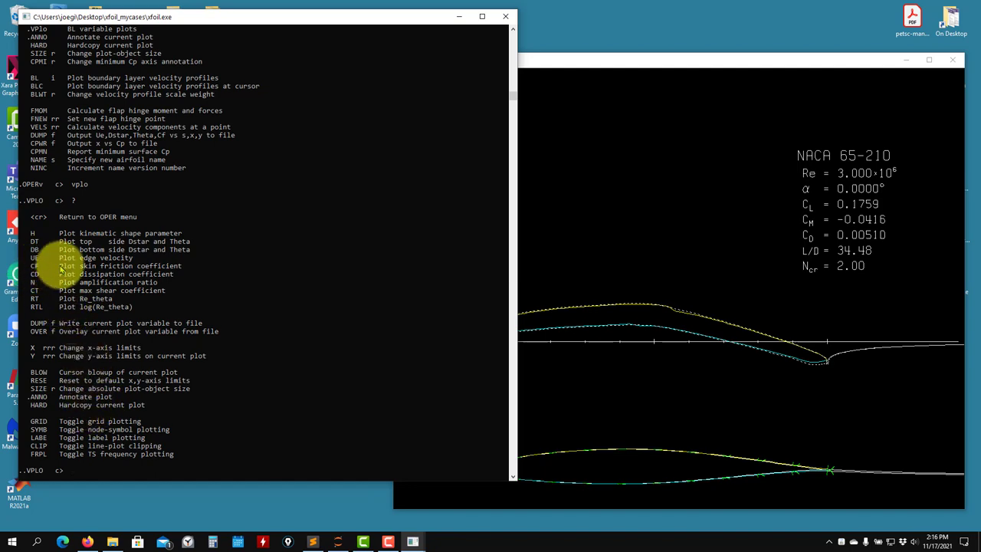
Step: Plot the skin friction coefficient with cf and bring the plot window to the front
text(cf)
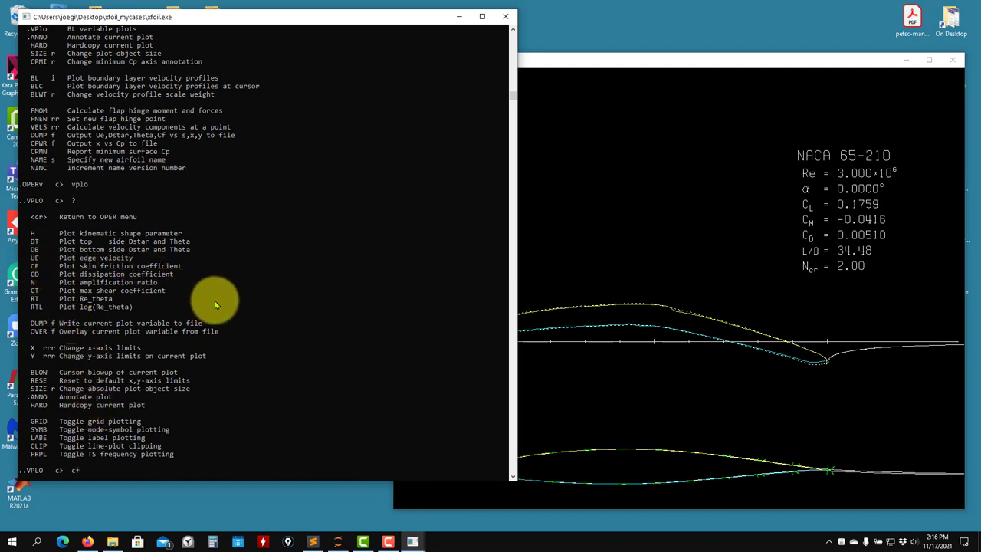
key(Return)
click(772, 350)
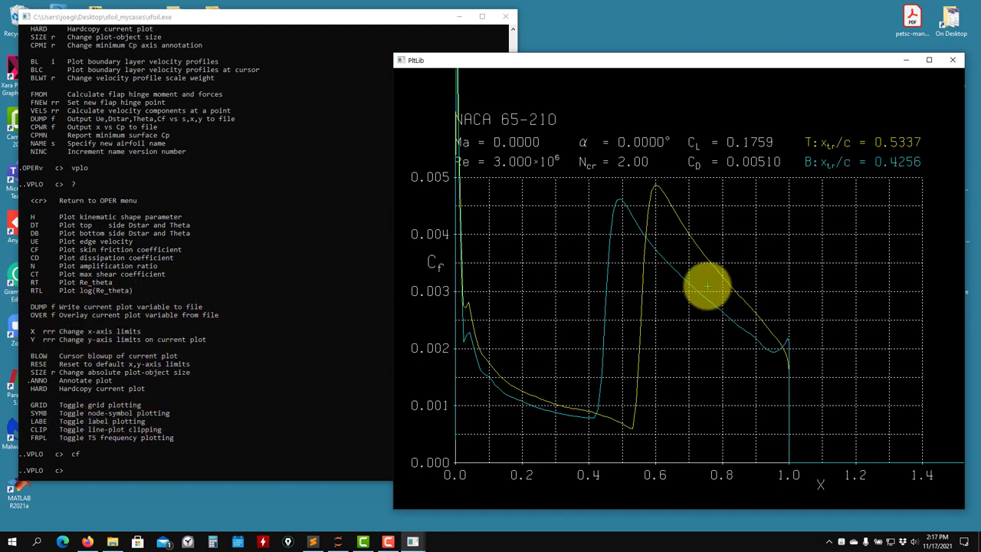
Step: Write the plotted skin friction data with dump to the file my_airfoils/65210.cf
click(50, 309)
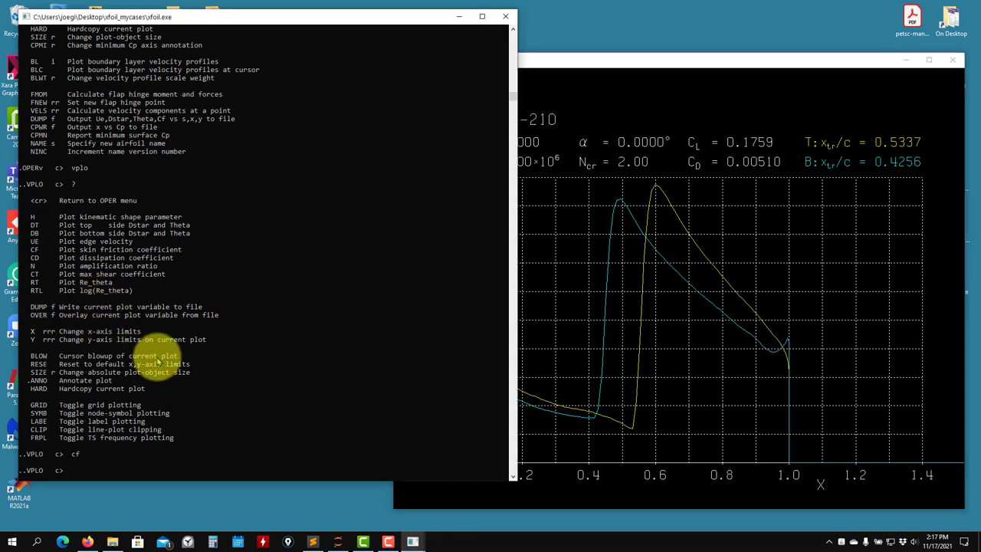
text(dump)
key(Return)
text(my_airfoils/65210.cf)
key(Return)
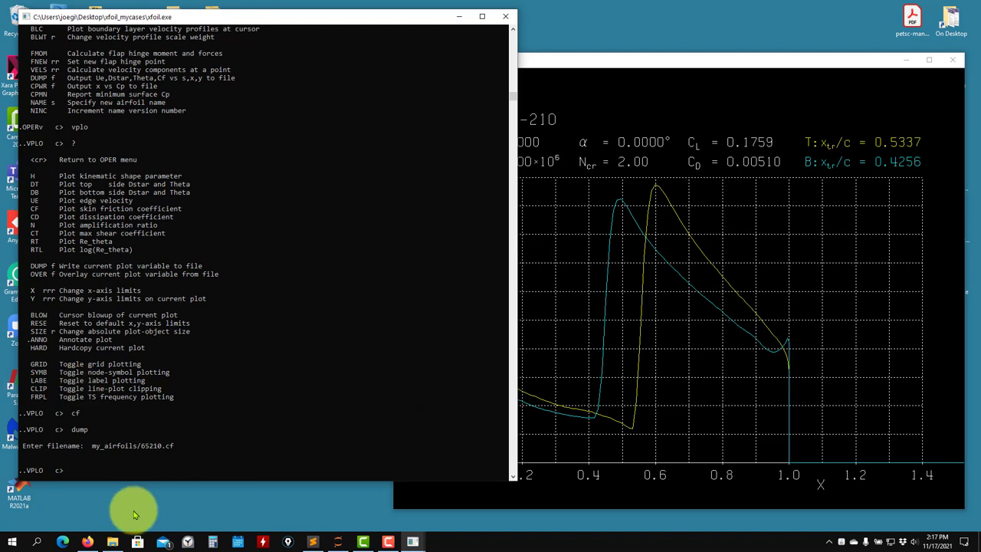
Step: Switch to File Explorer, go to xfoil_mycases/my_airfoils, and open 65210.cf in Sublime Text
click(112, 541)
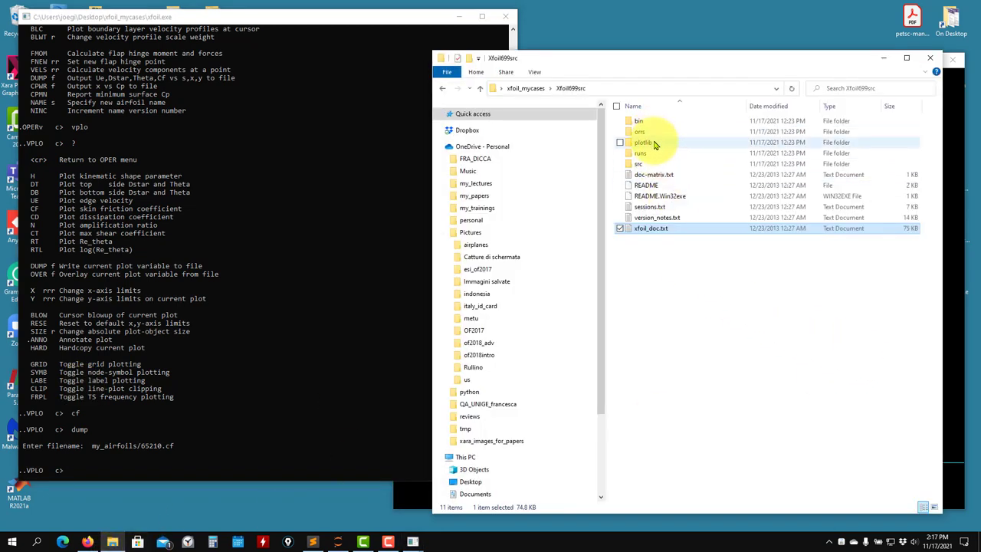
click(479, 89)
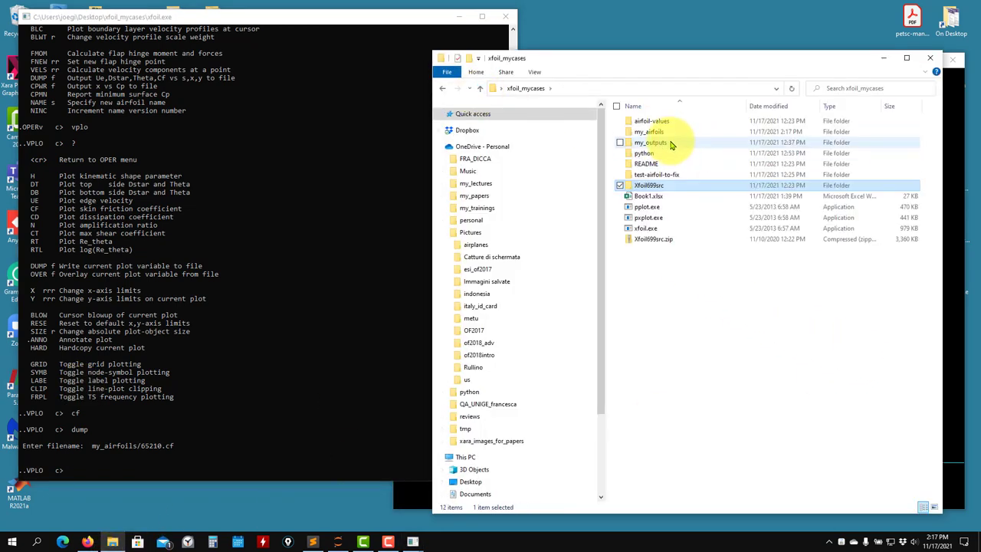
double_click(673, 131)
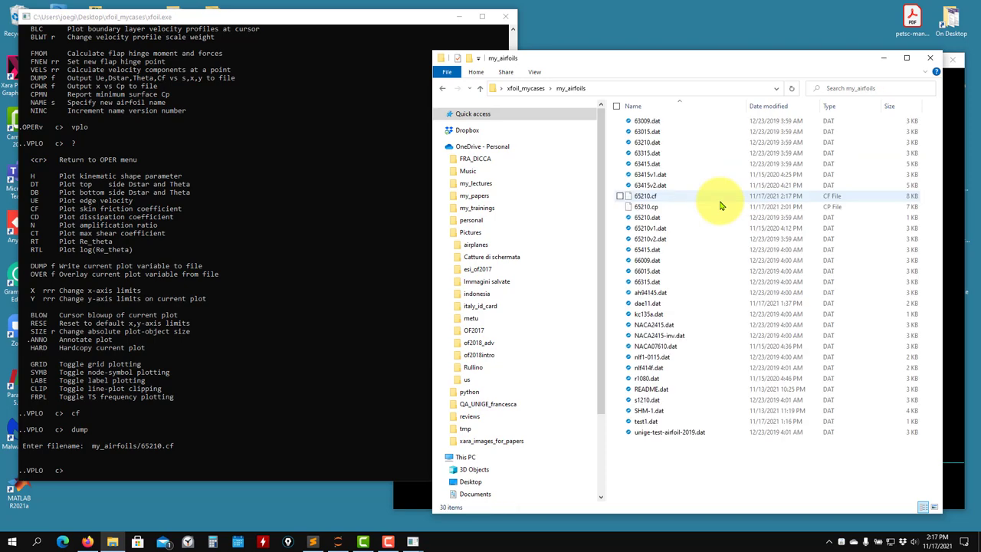
right_click(646, 197)
click(596, 230)
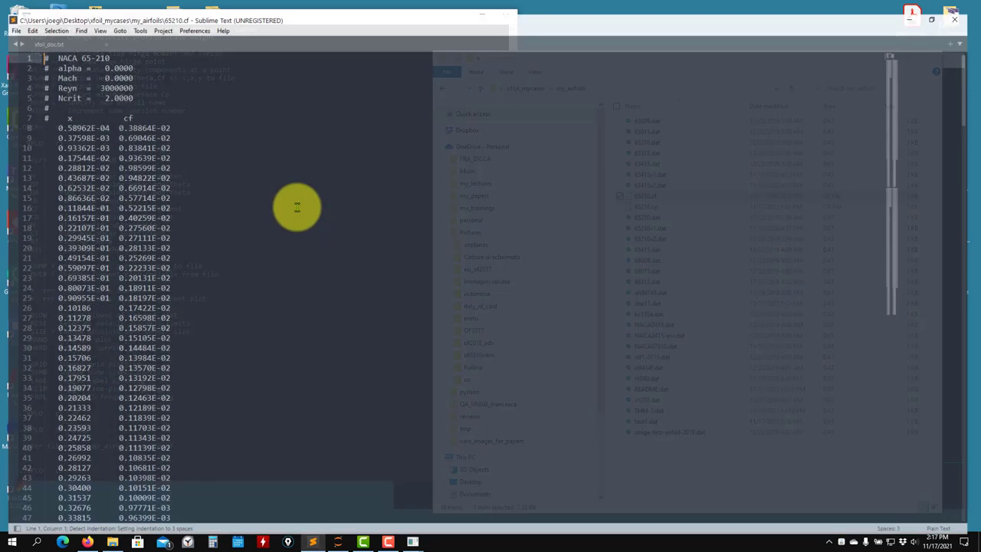
Step: Examine the x and cf columns throughout 65210.cf, and minimize the text editor
scroll(100, 173, down, 20)
scroll(100, 173, down, 15)
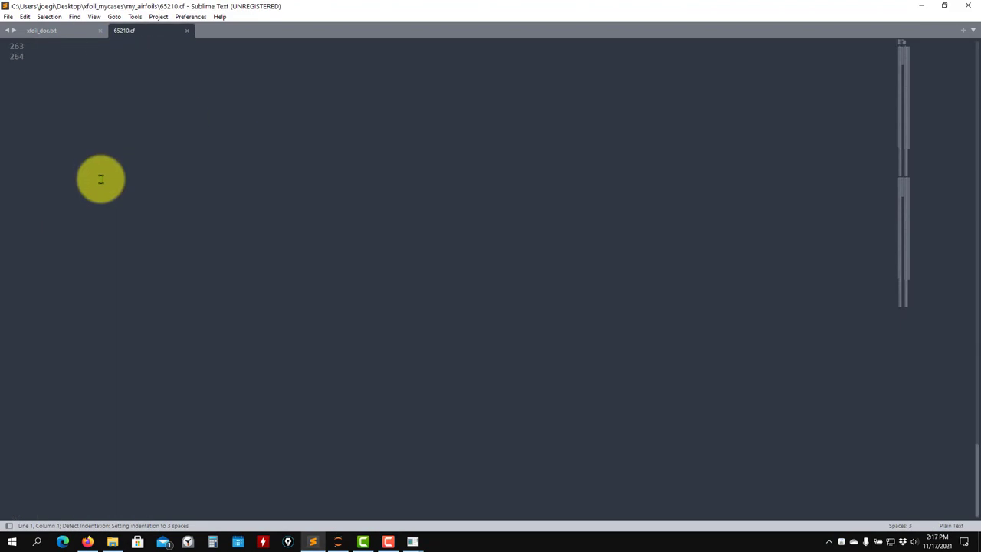
scroll(99, 174, up, 20)
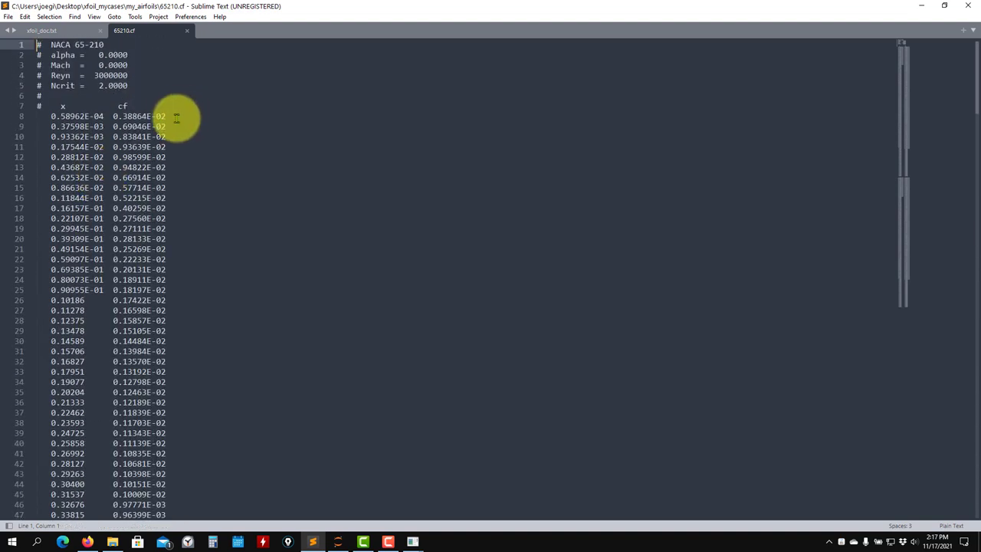
scroll(175, 122, down, 18)
scroll(175, 125, up, 16)
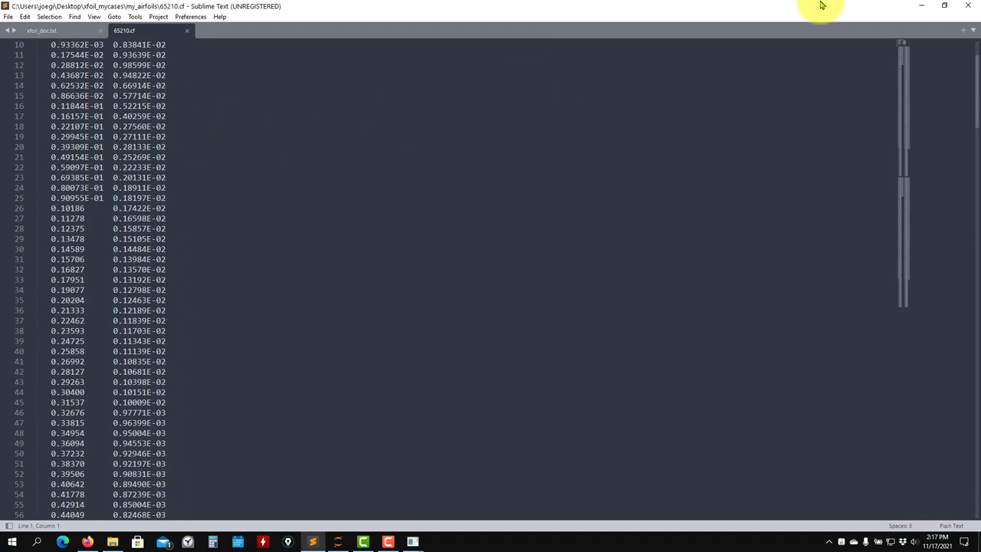
click(927, 10)
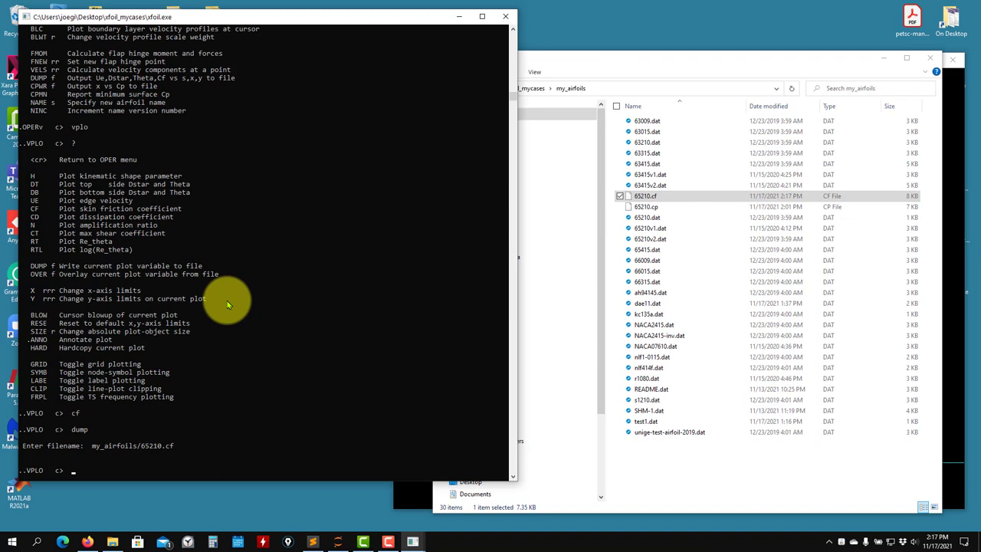
Step: Leave the VPLO routine, list the OPER commands with ?, and minimize the file browser
key(Return)
text(?)
key(Return)
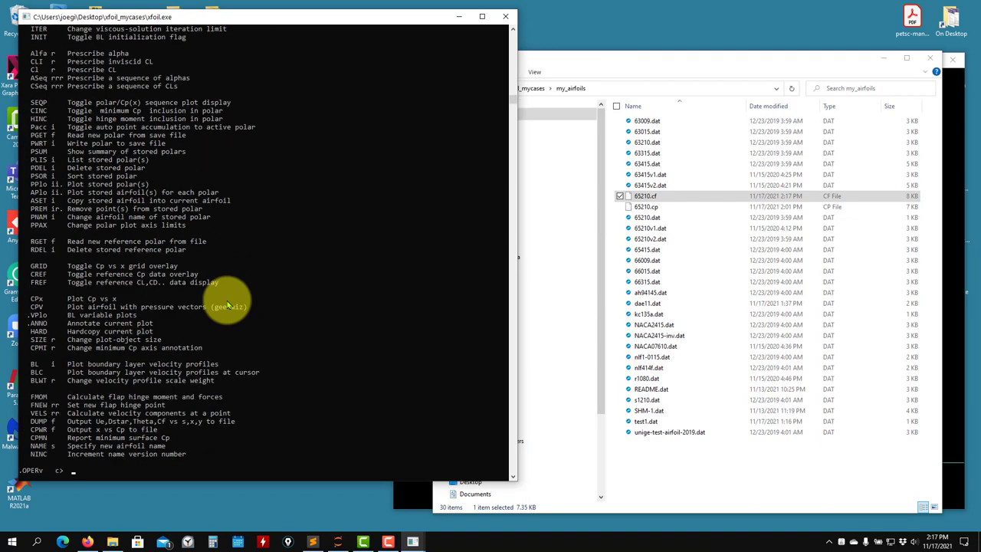
click(882, 58)
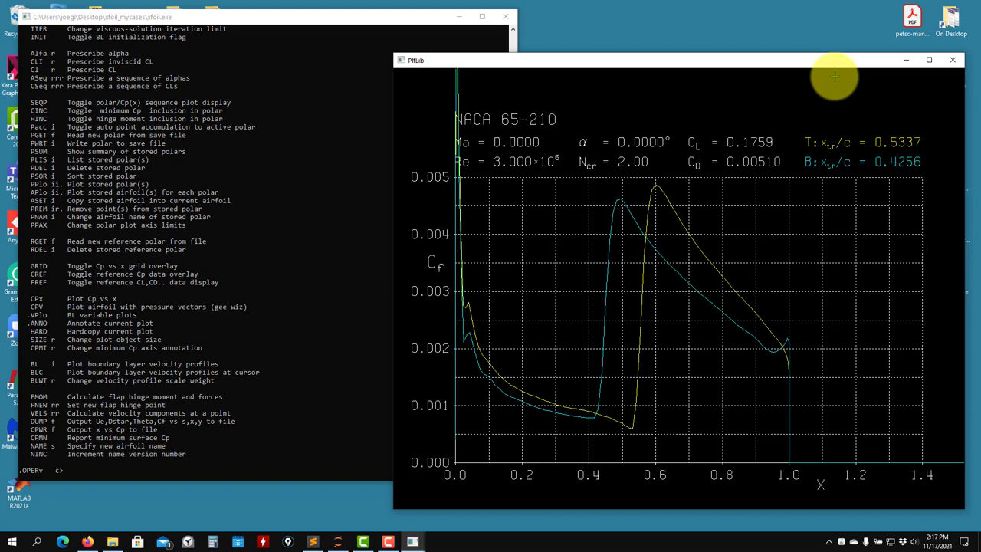
Step: Return from OPER to the XFOIL top level and list the top-level commands with ?
click(147, 217)
key(Return)
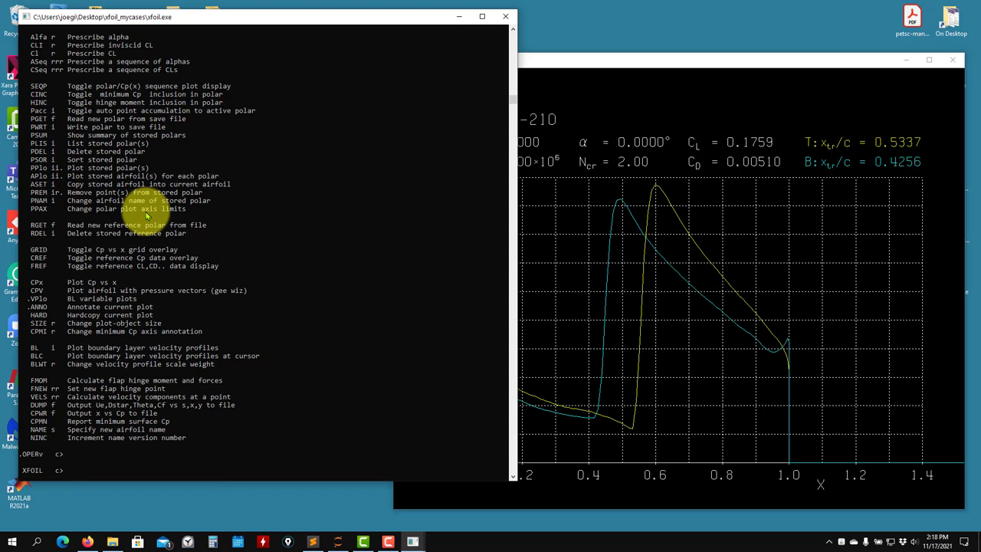
text(?)
key(Return)
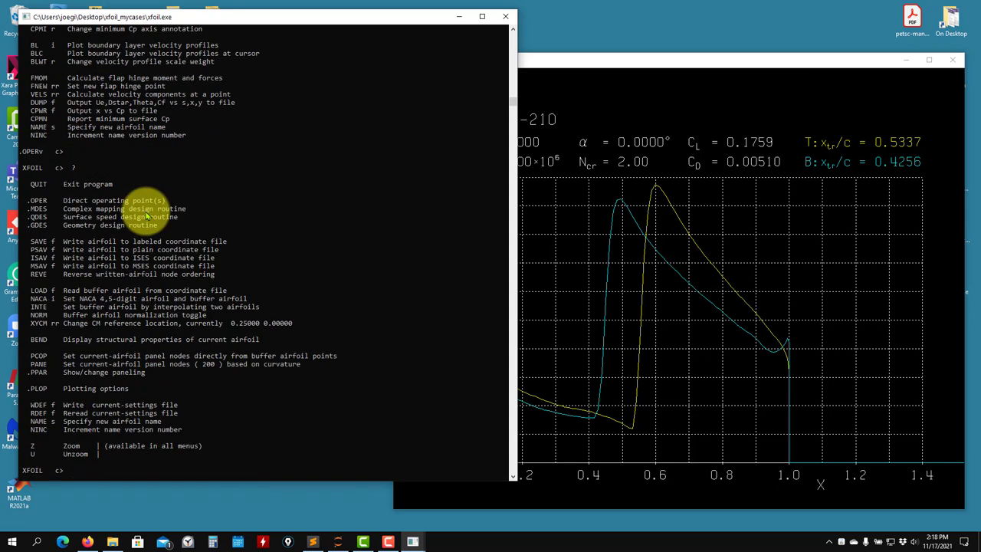